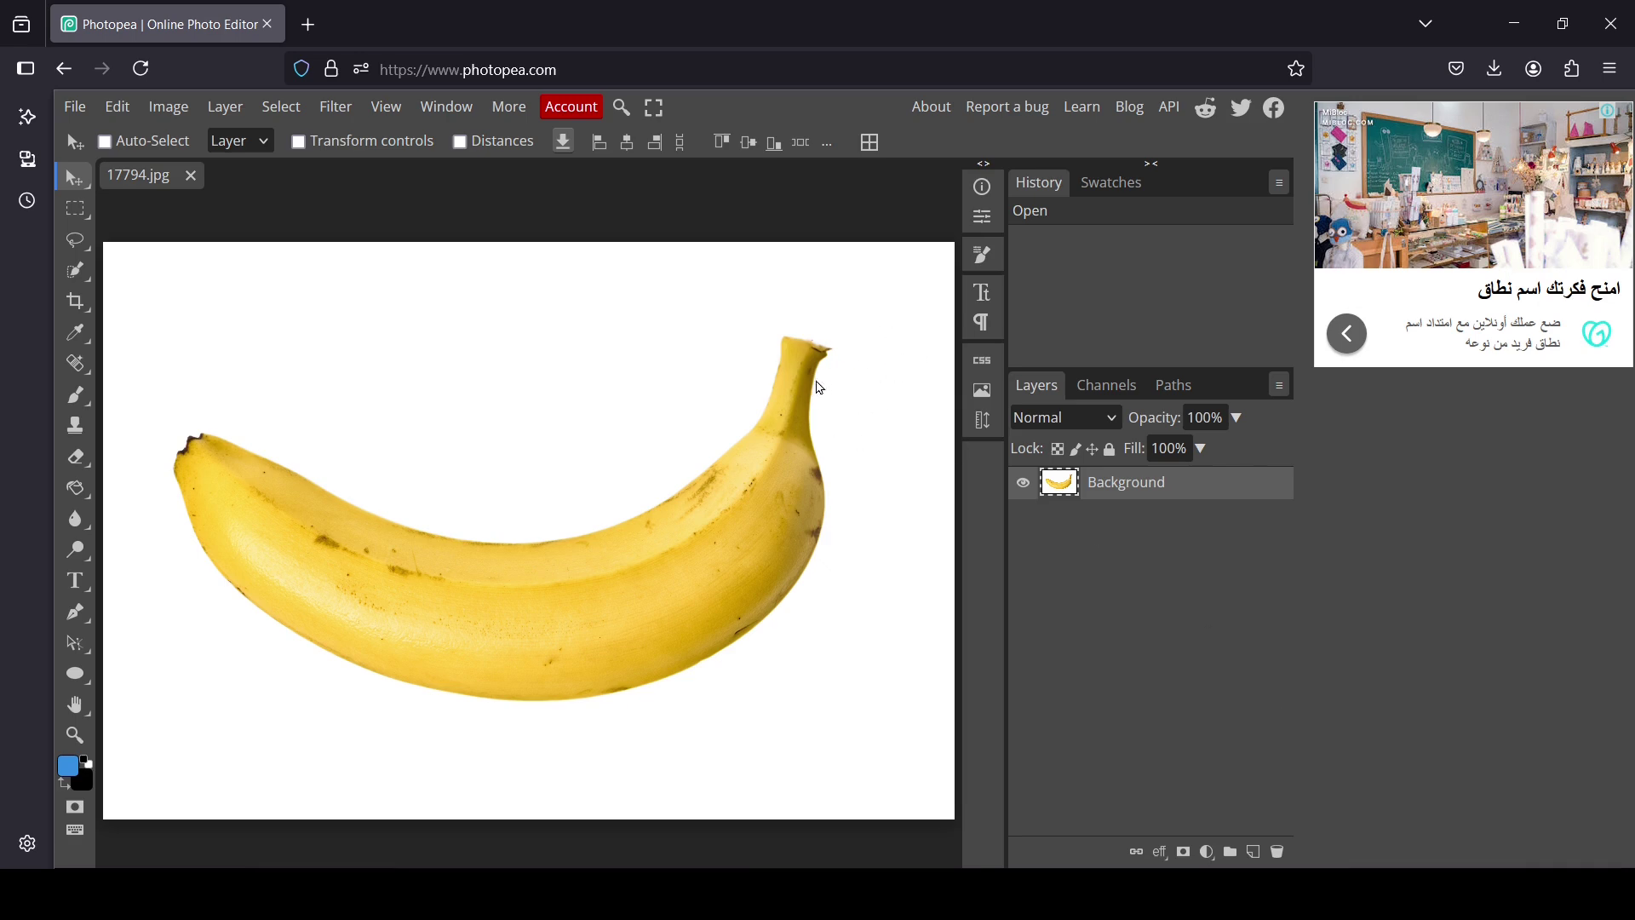
# Step: Erase the white background around the banana with the Magic Eraser at tolerance 40
pyautogui.click(281, 106)
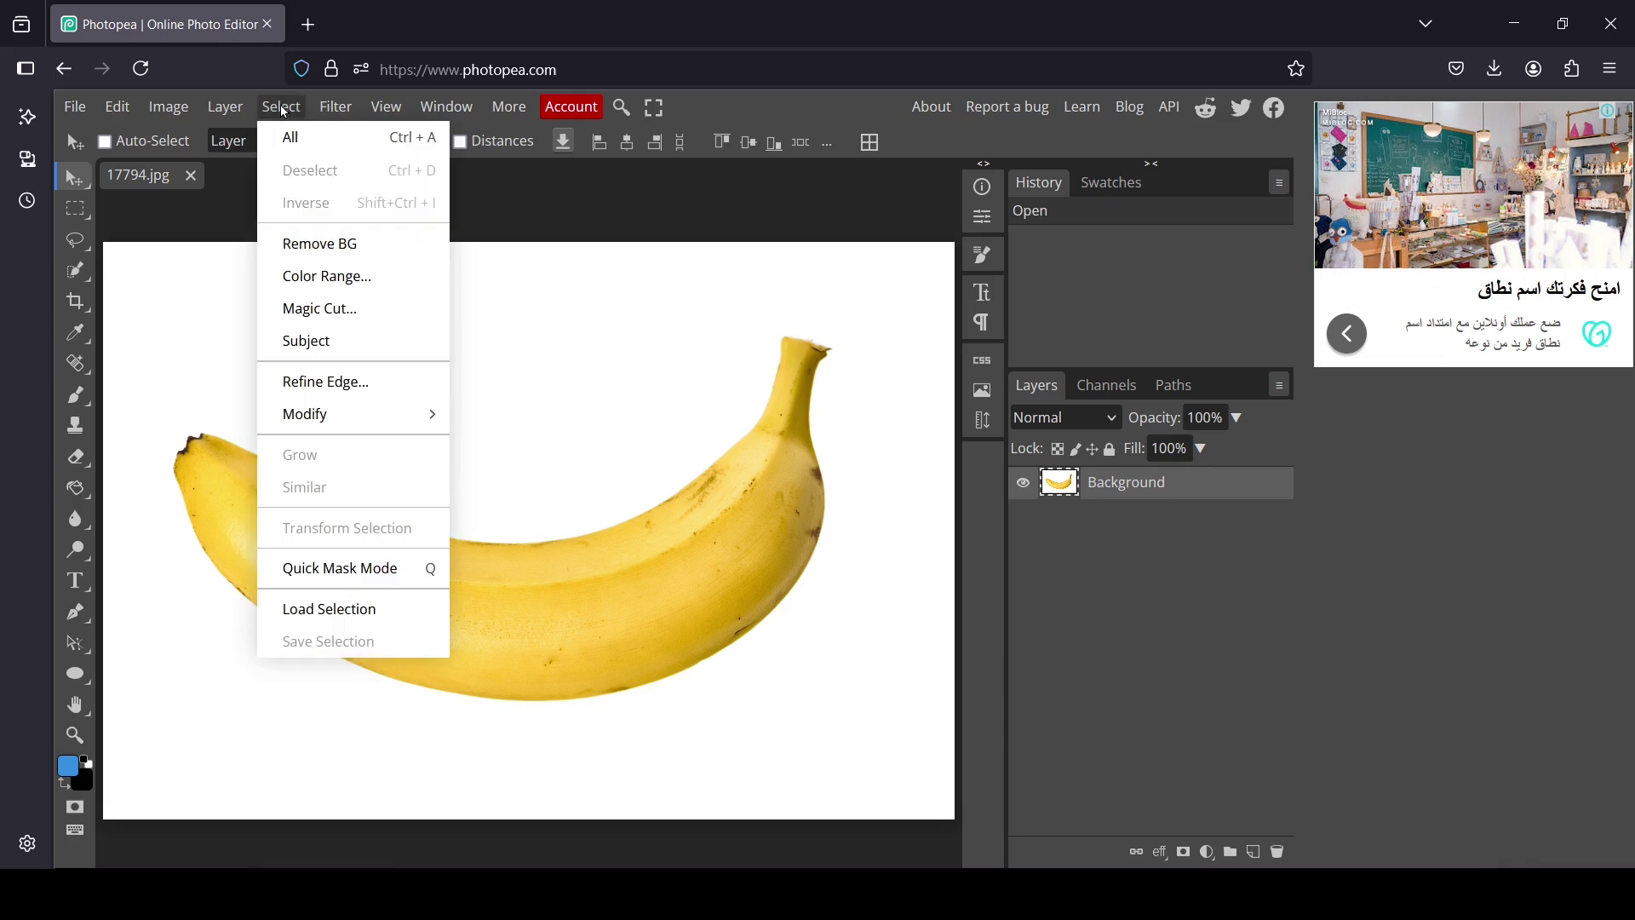
pyautogui.click(552, 205)
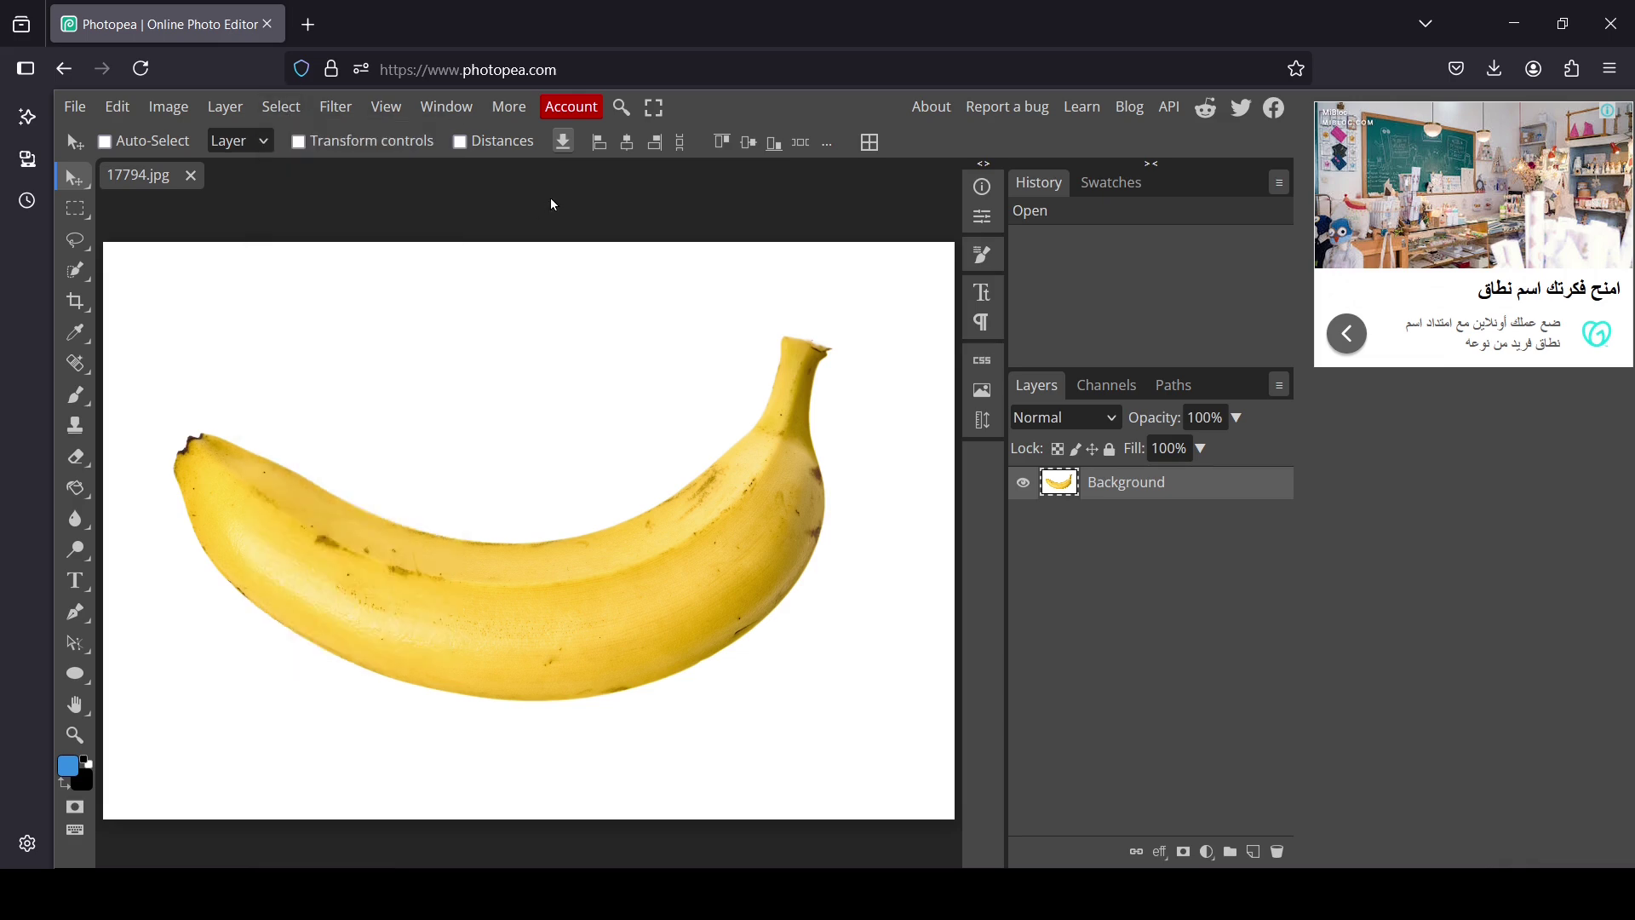
pyautogui.click(87, 460)
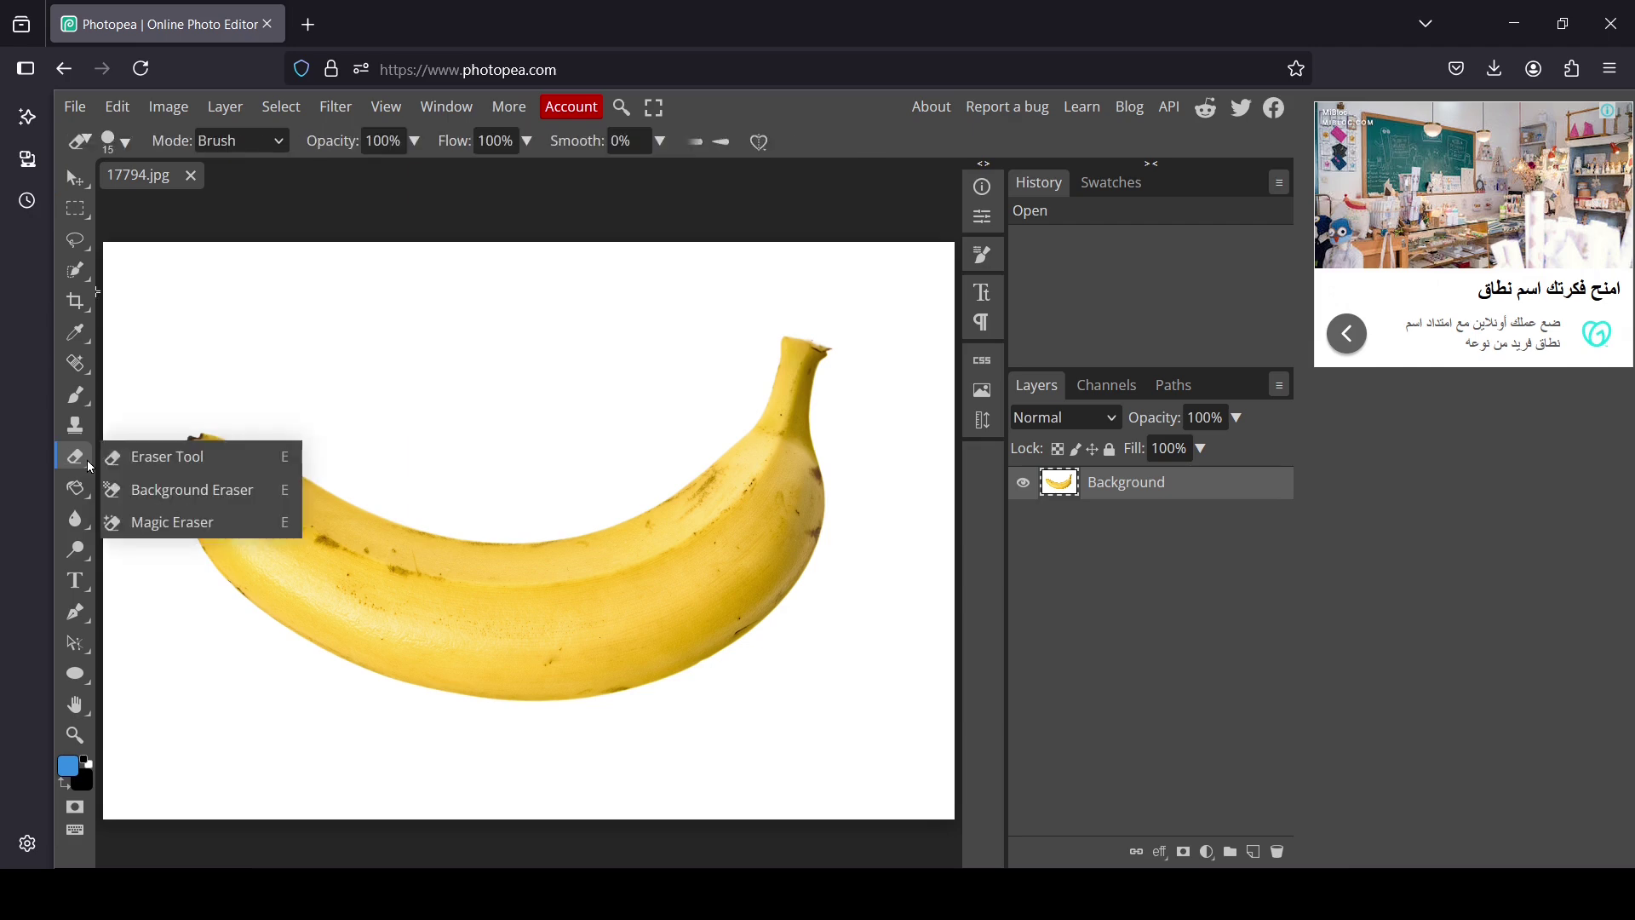
pyautogui.click(217, 523)
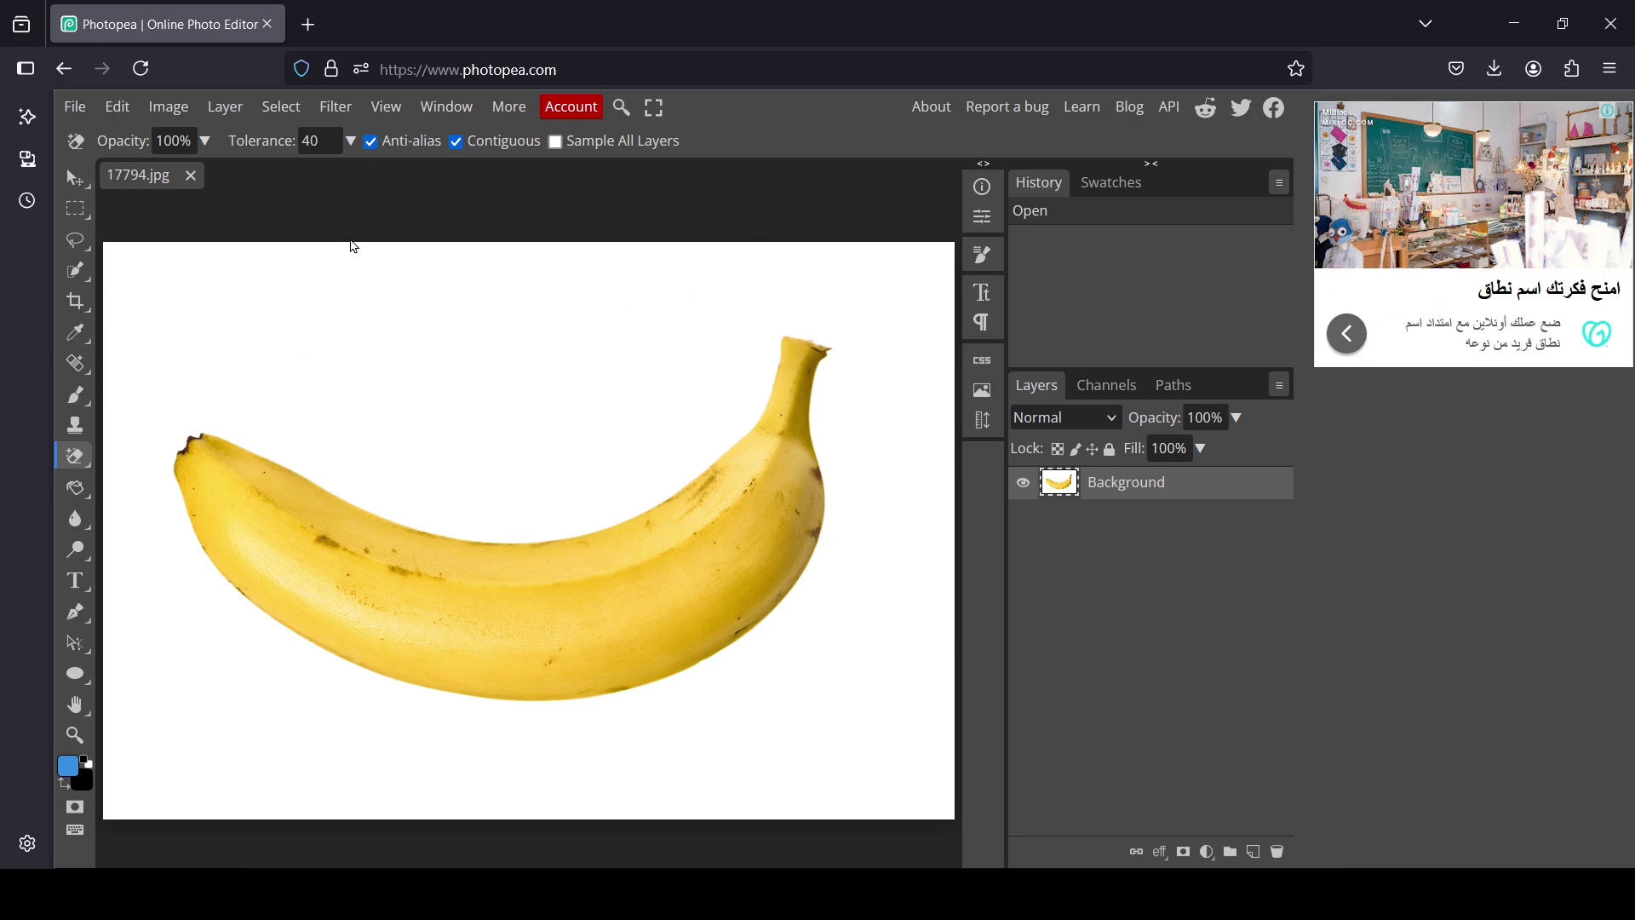
pyautogui.click(529, 386)
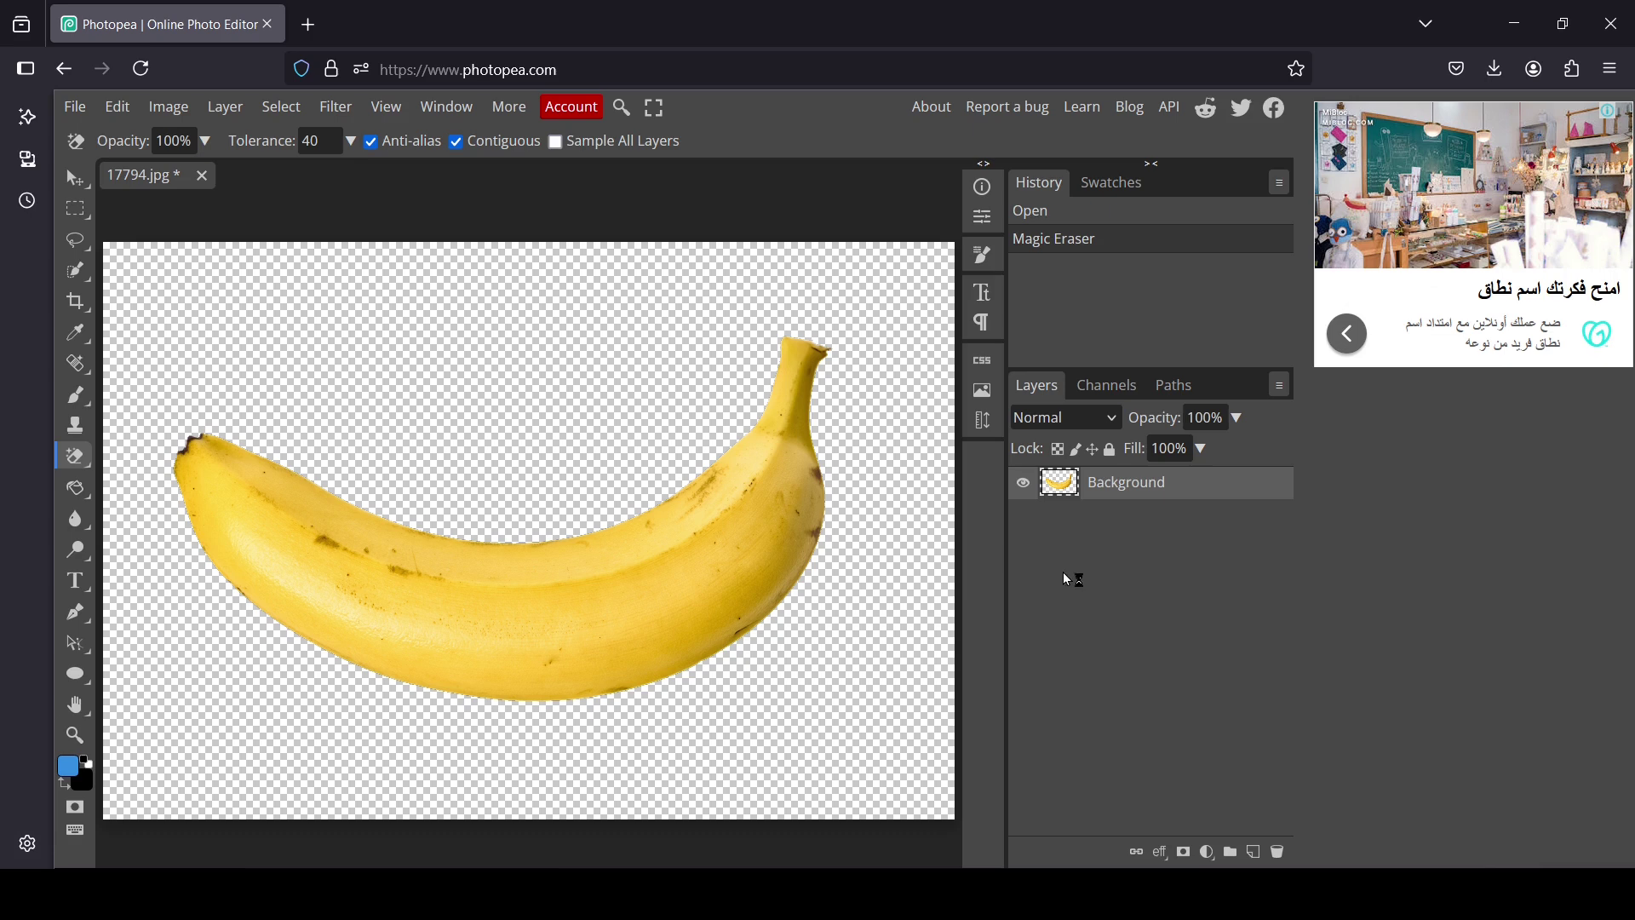
# Step: Add a new empty layer beneath the banana layer and make white the foreground colour
pyautogui.click(1254, 854)
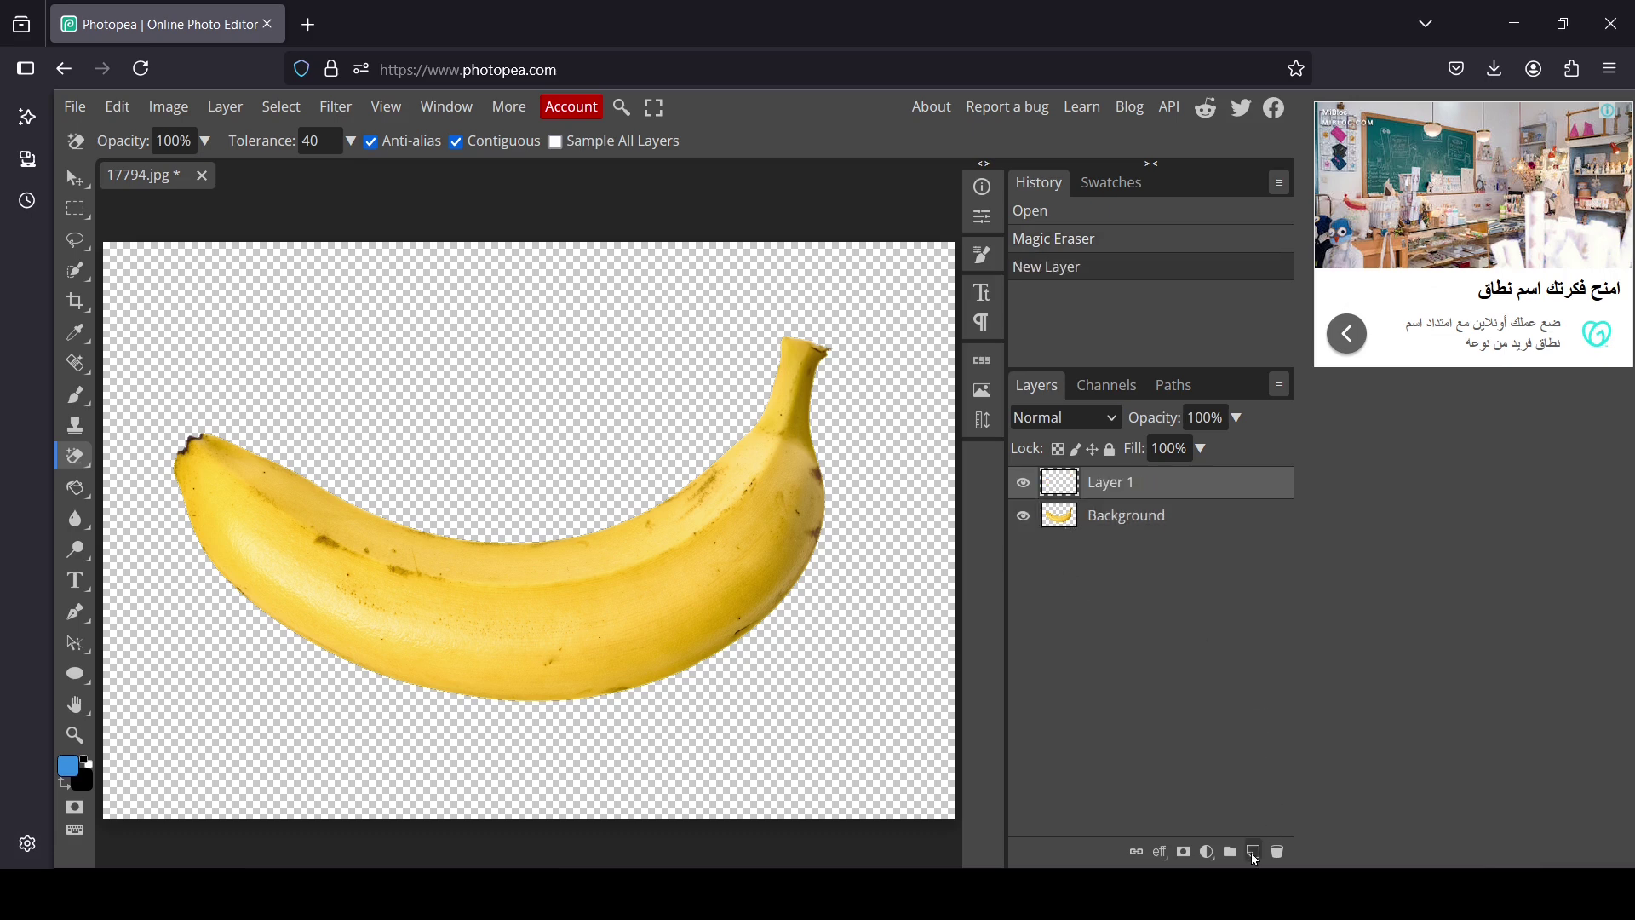
pyautogui.moveTo(1105, 486); pyautogui.dragTo(1110, 524)
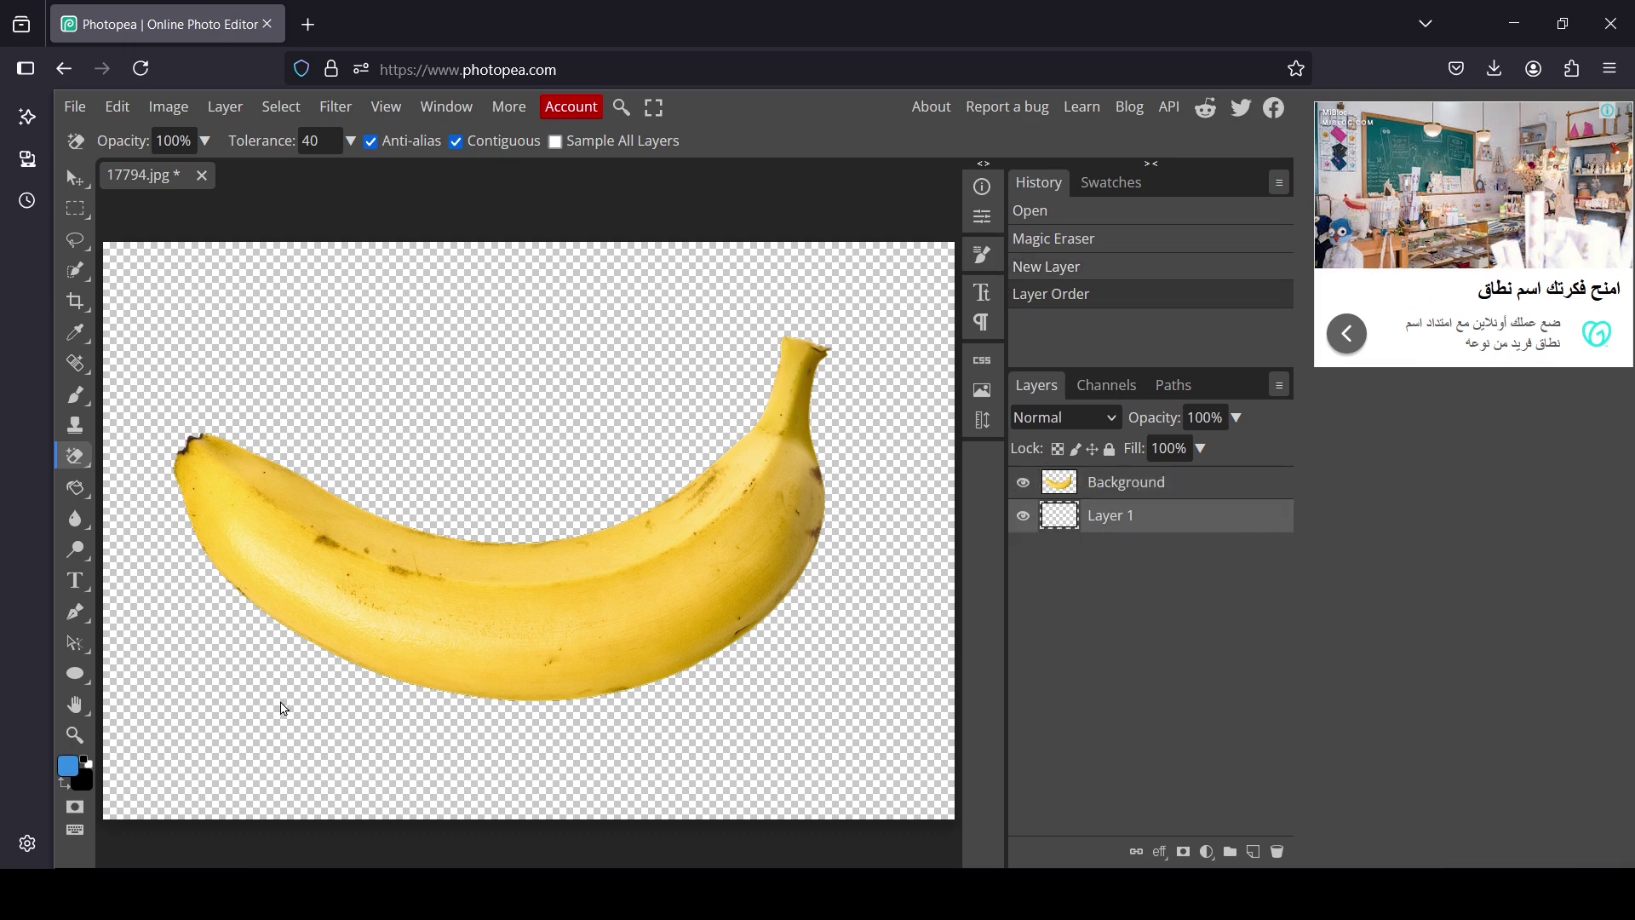
pyautogui.click(87, 764)
pyautogui.click(63, 783)
# Step: Fill the new layer with white using the Paint Bucket, then reselect the banana layer
pyautogui.click(78, 491)
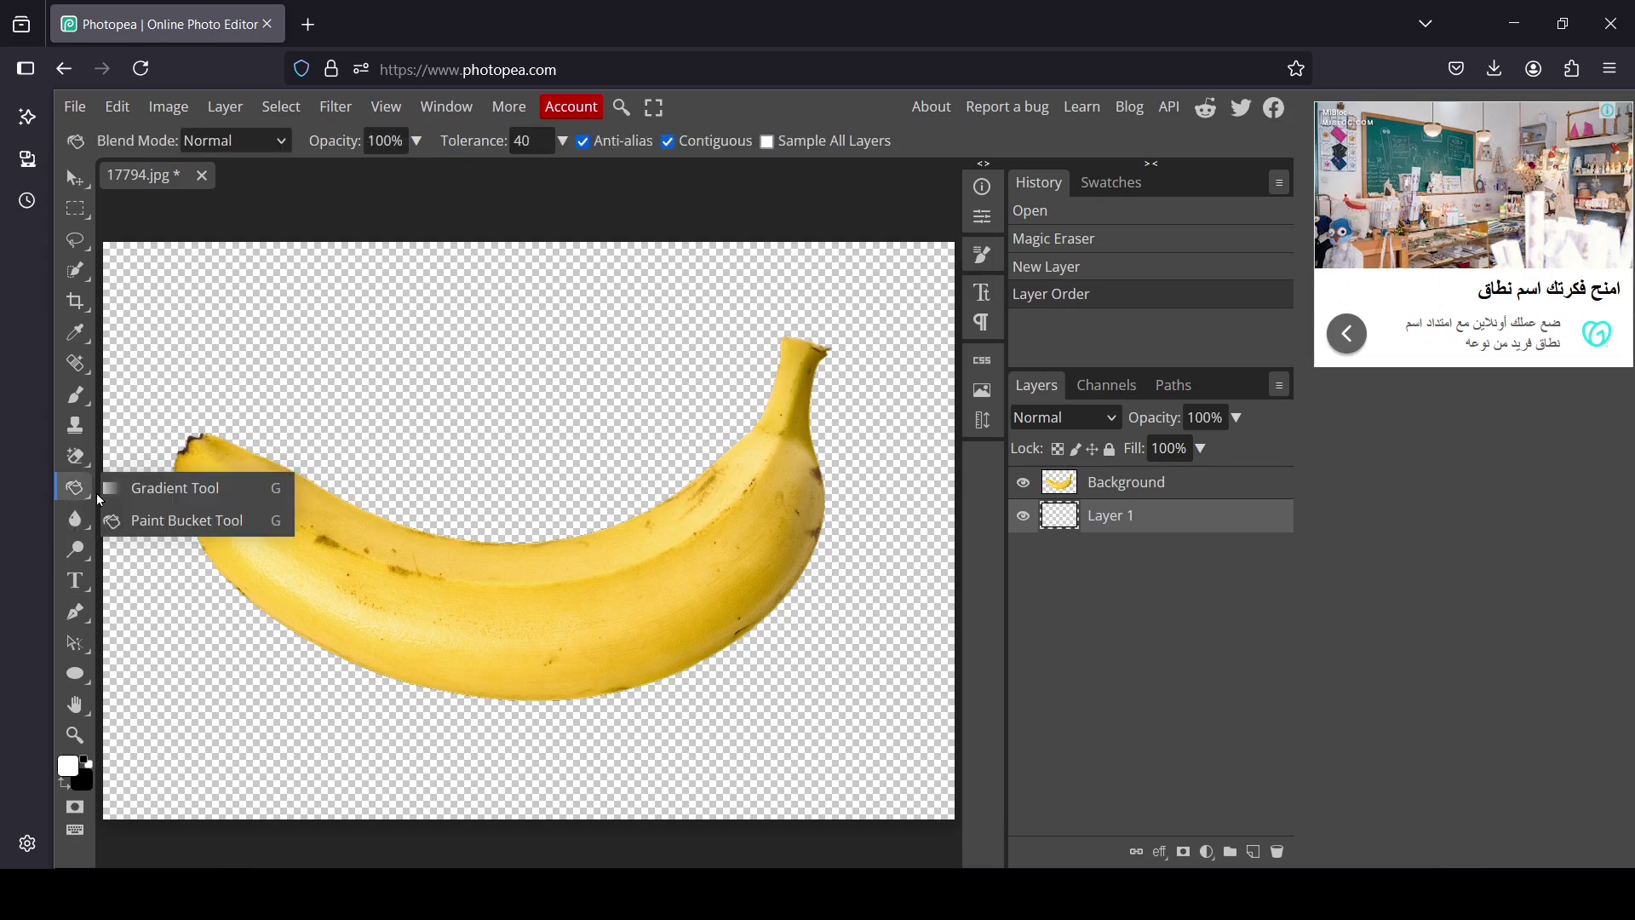
pyautogui.click(191, 518)
pyautogui.click(440, 412)
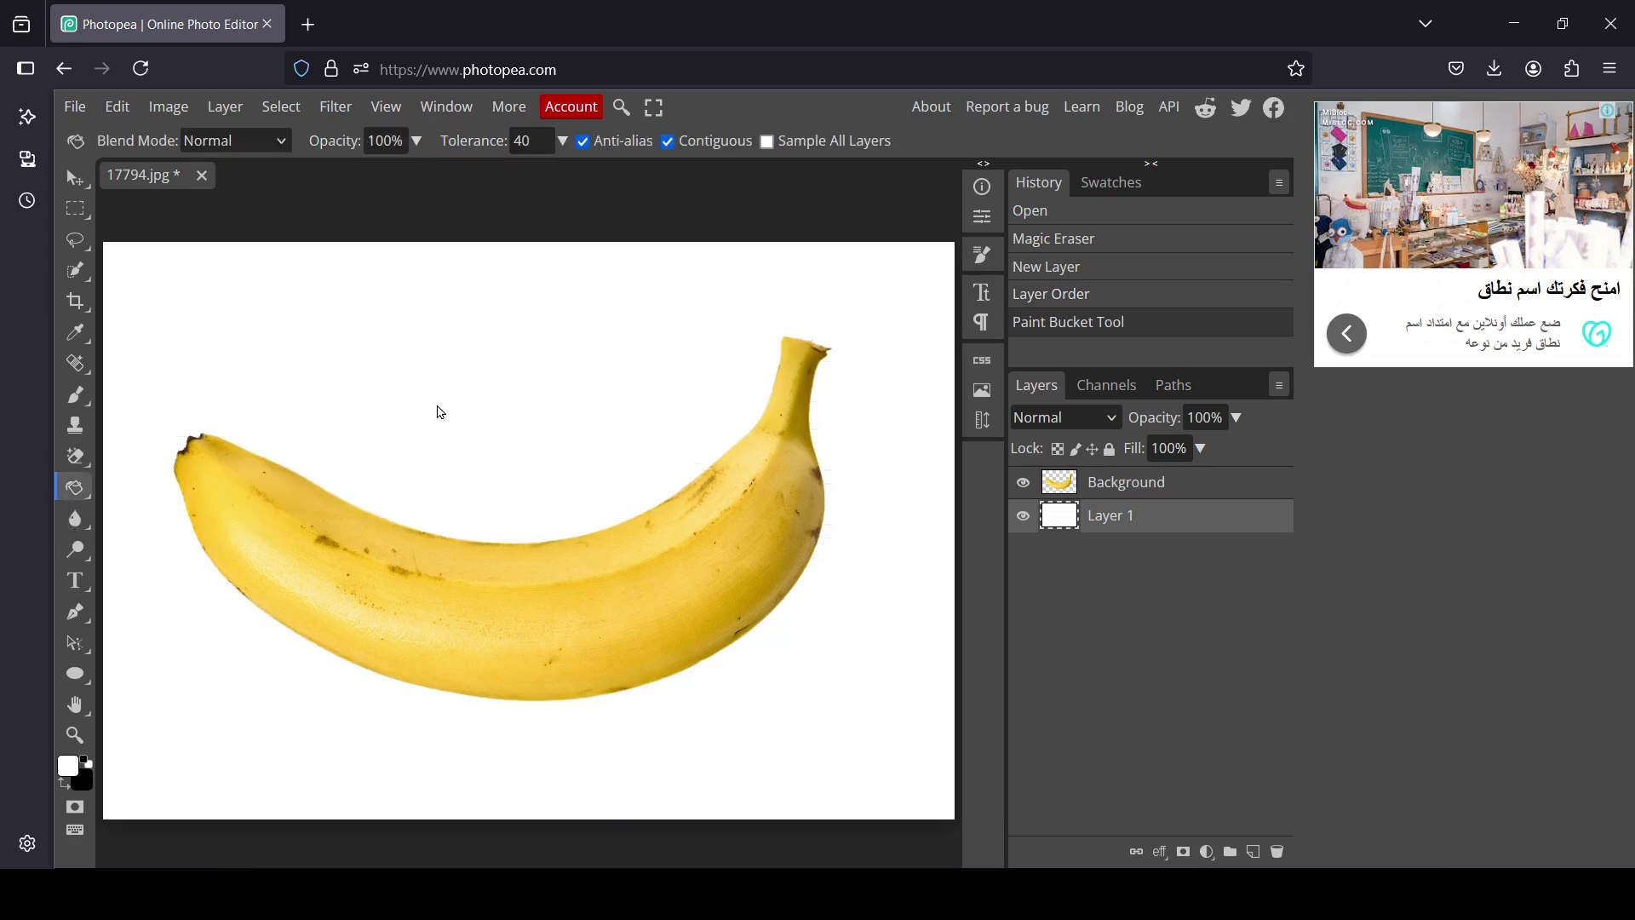
pyautogui.click(66, 177)
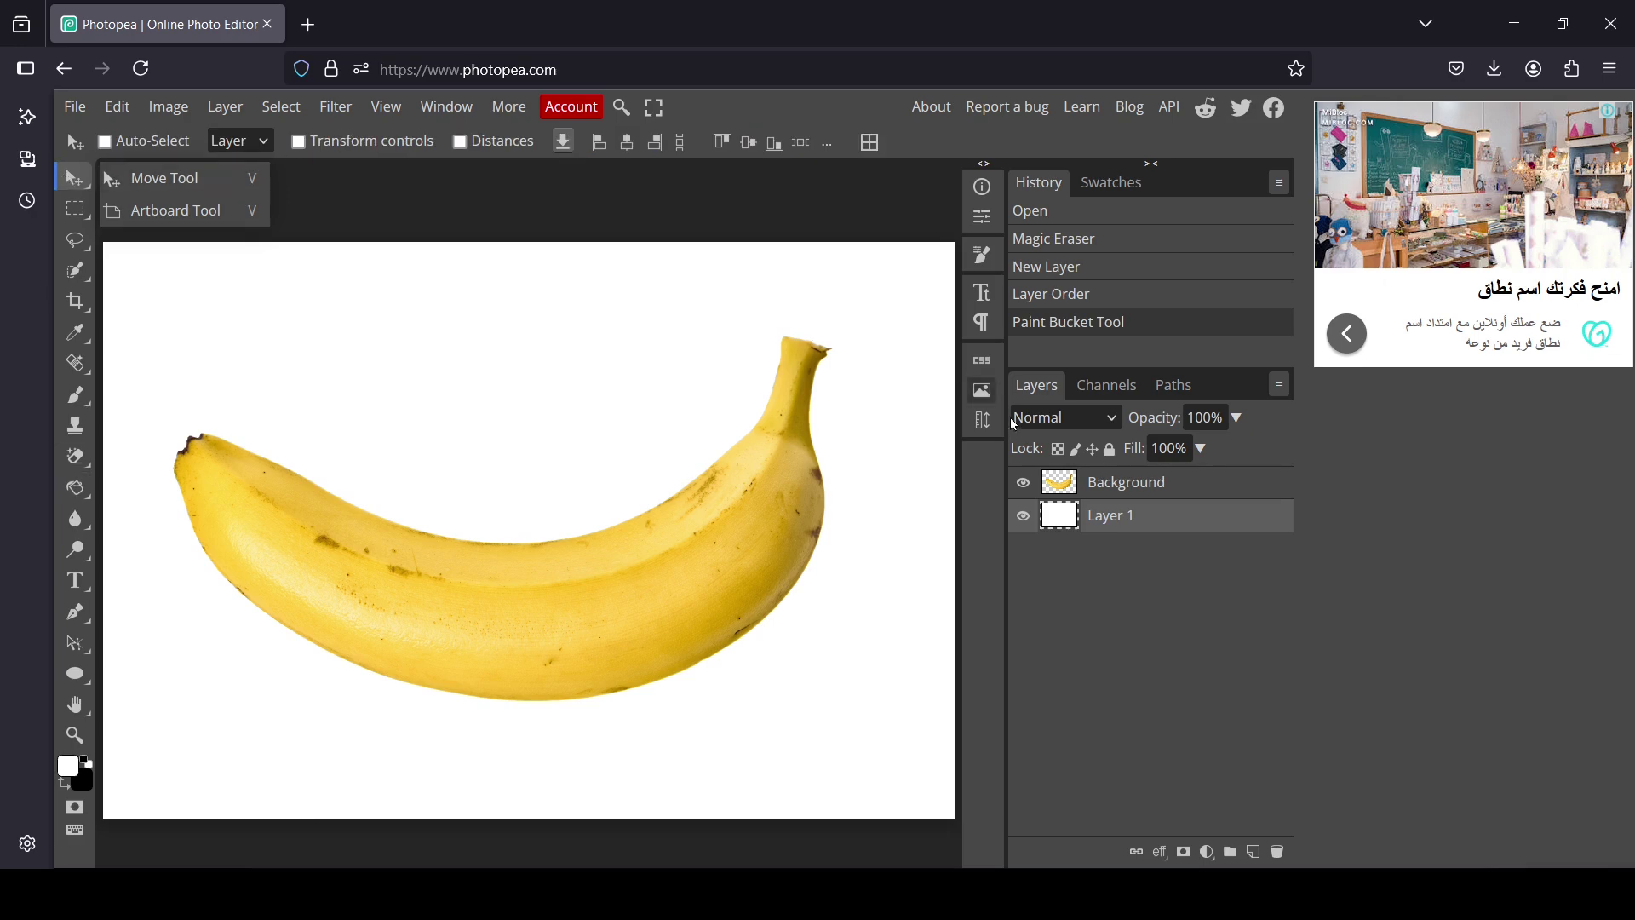
pyautogui.click(1060, 490)
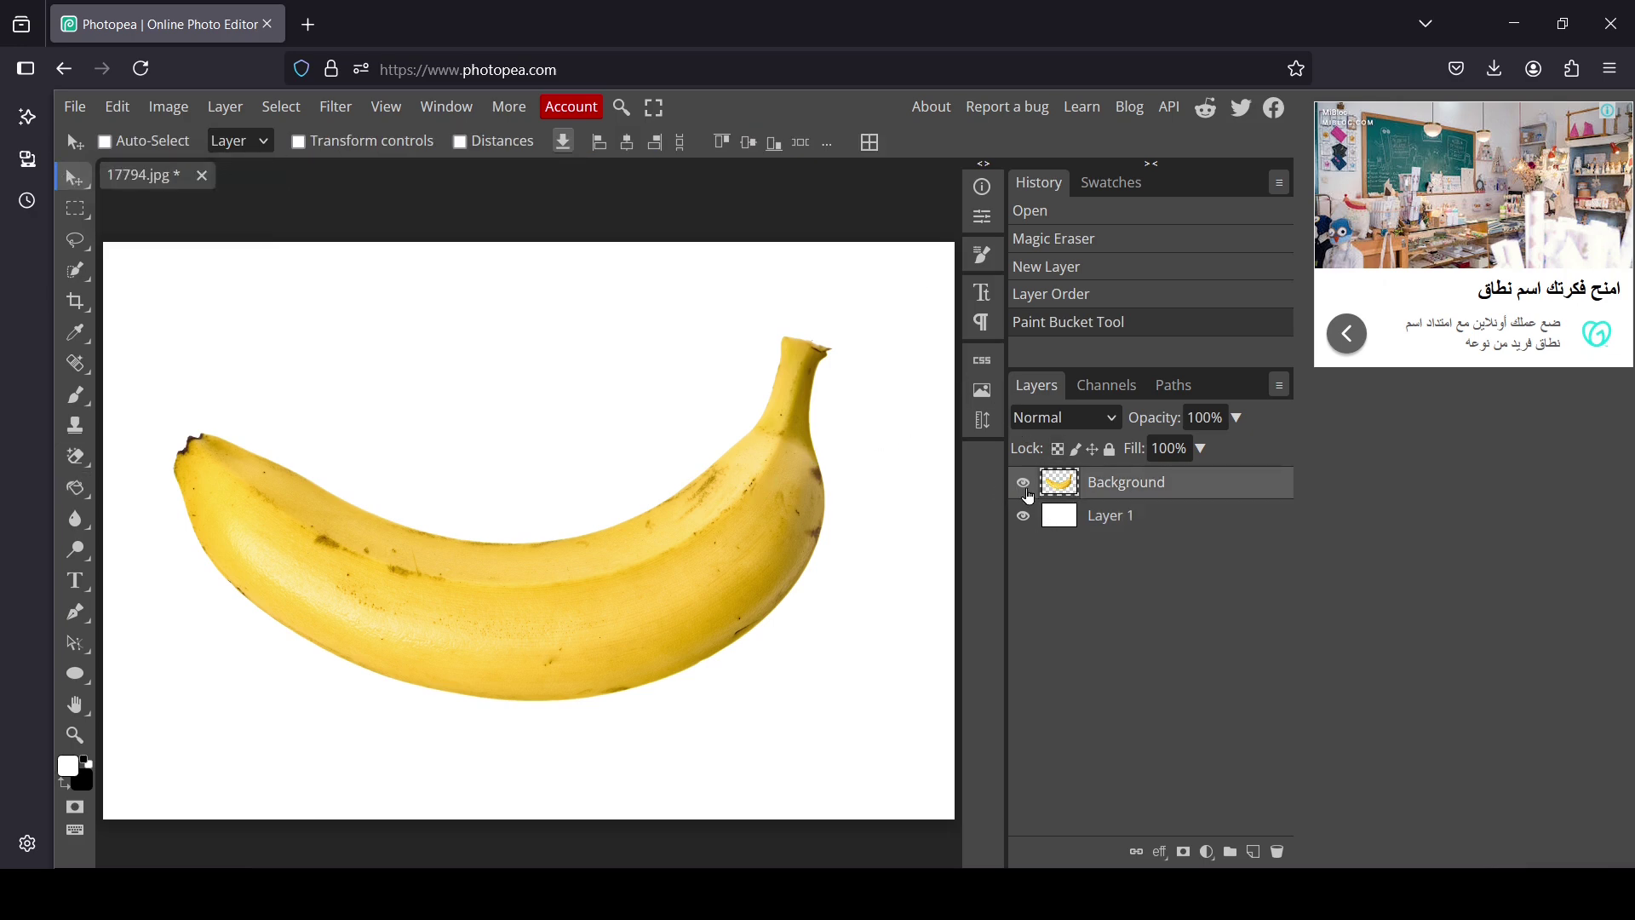
# Step: Scale the banana down to about 80.3% with the transform handles
pyautogui.click(1023, 483)
pyautogui.click(1024, 483)
pyautogui.click(401, 142)
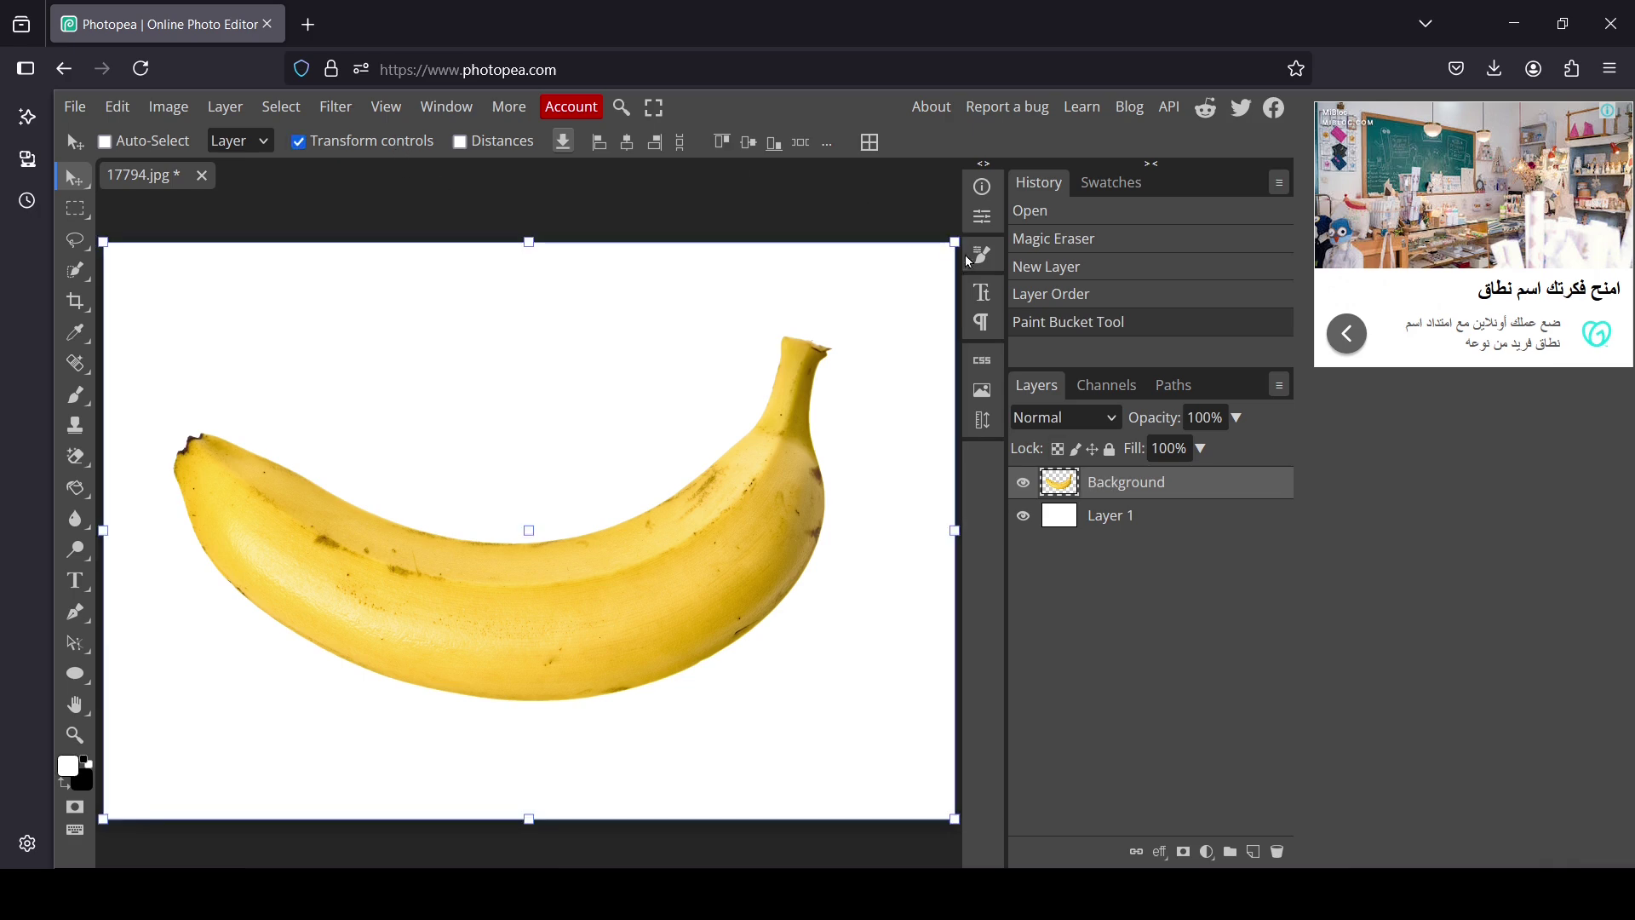
pyautogui.moveTo(956, 242); pyautogui.dragTo(861, 354)
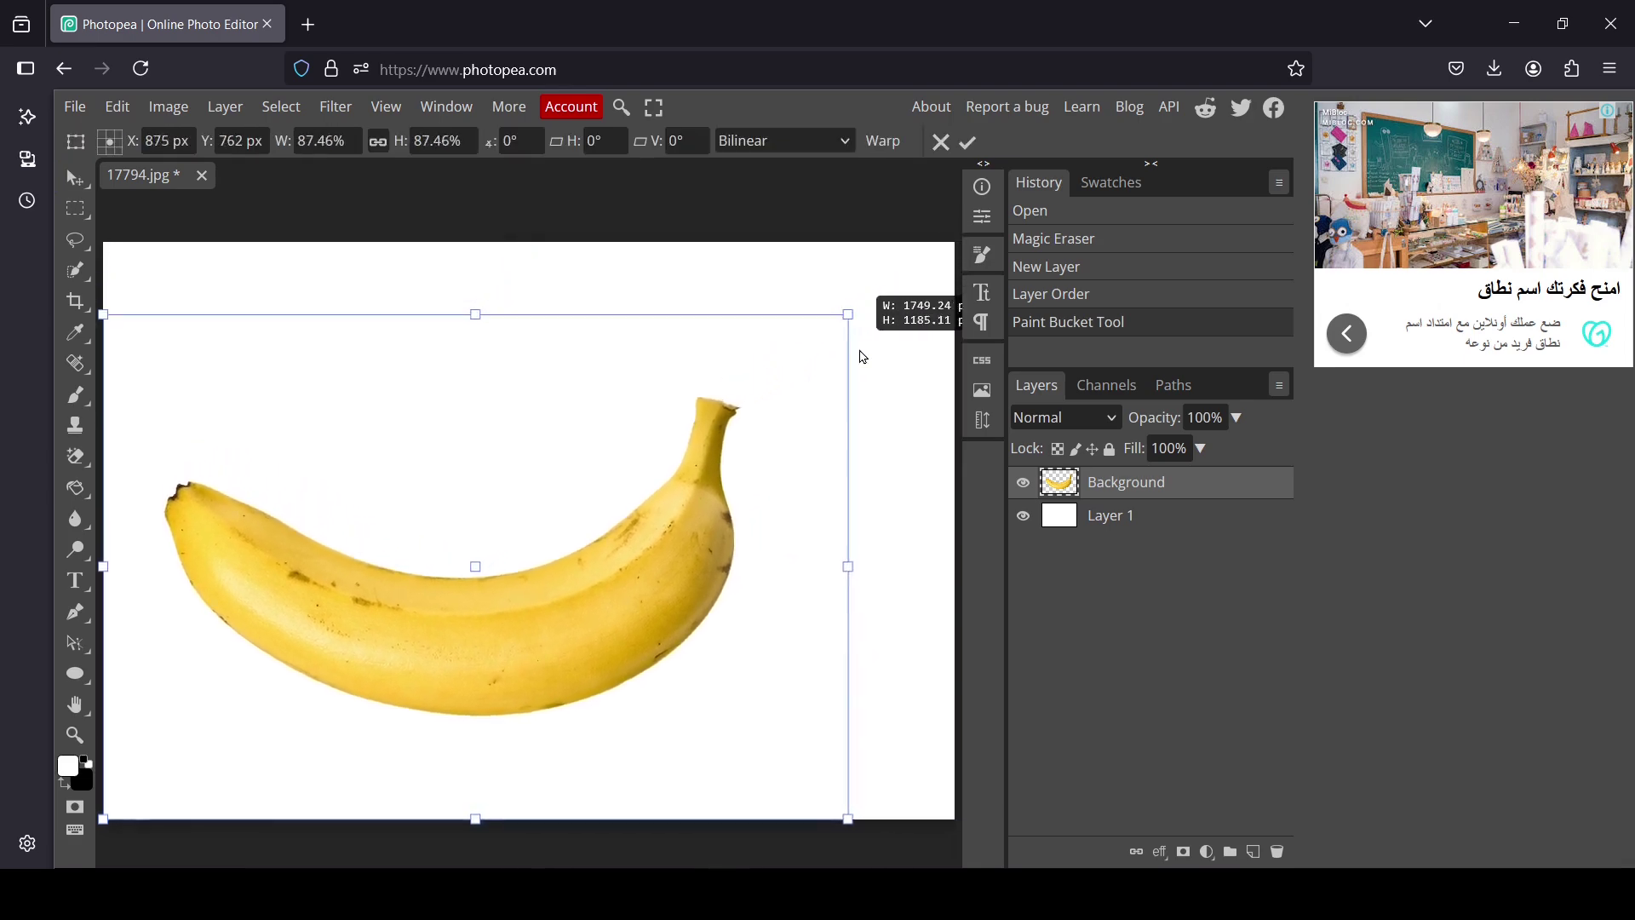
pyautogui.moveTo(548, 644); pyautogui.dragTo(650, 555)
pyautogui.moveTo(938, 244); pyautogui.dragTo(895, 289)
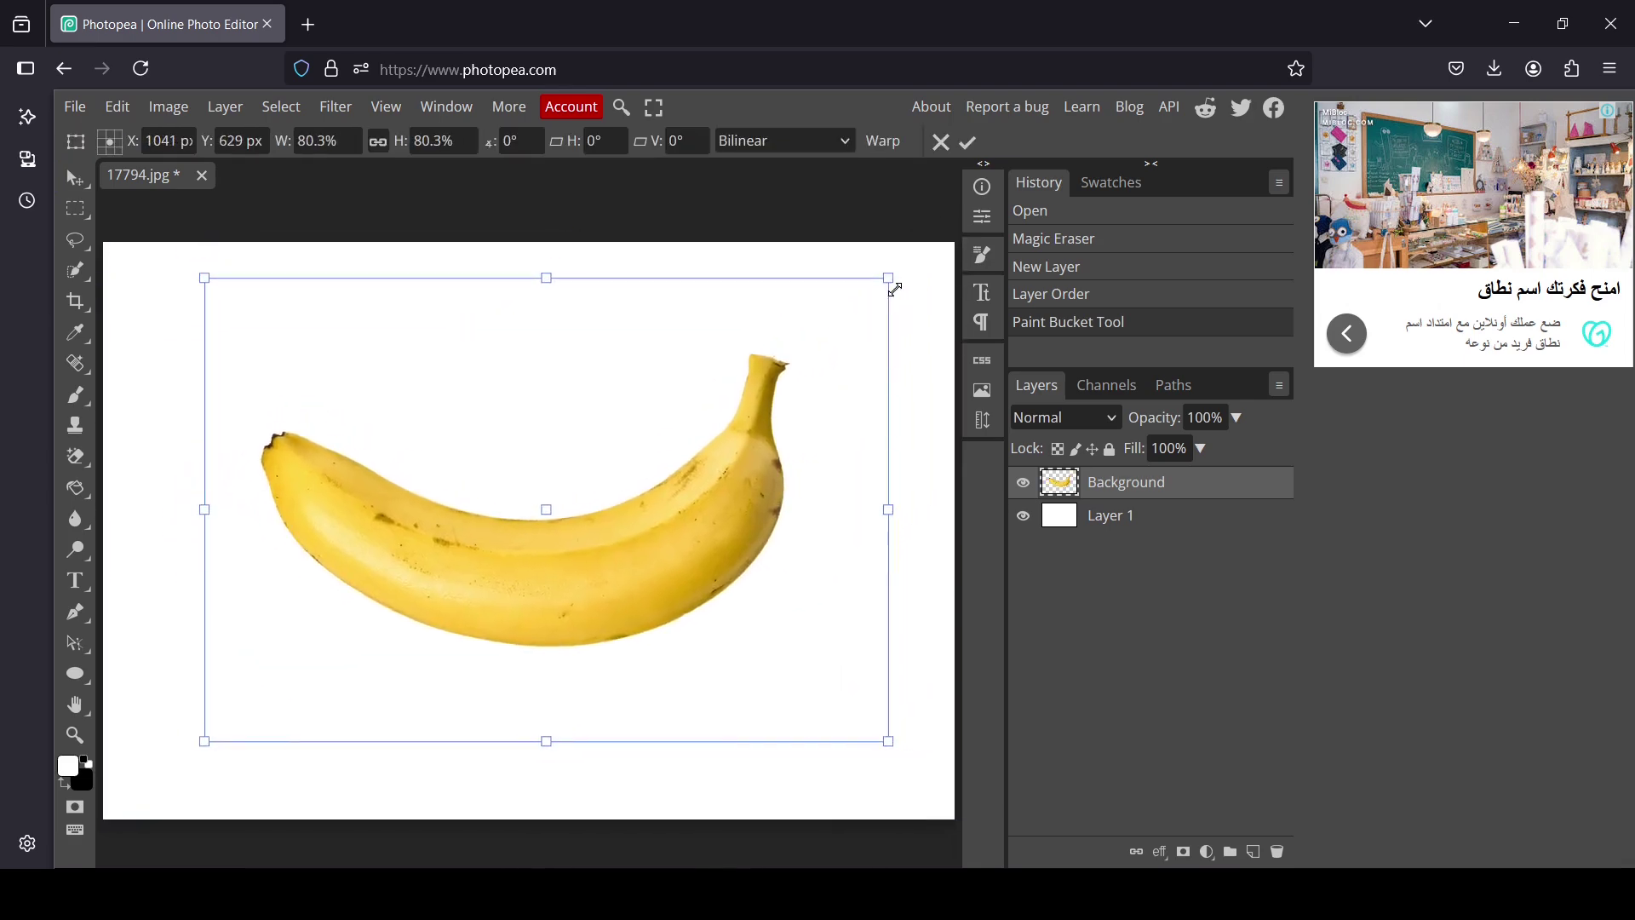
pyautogui.click(969, 143)
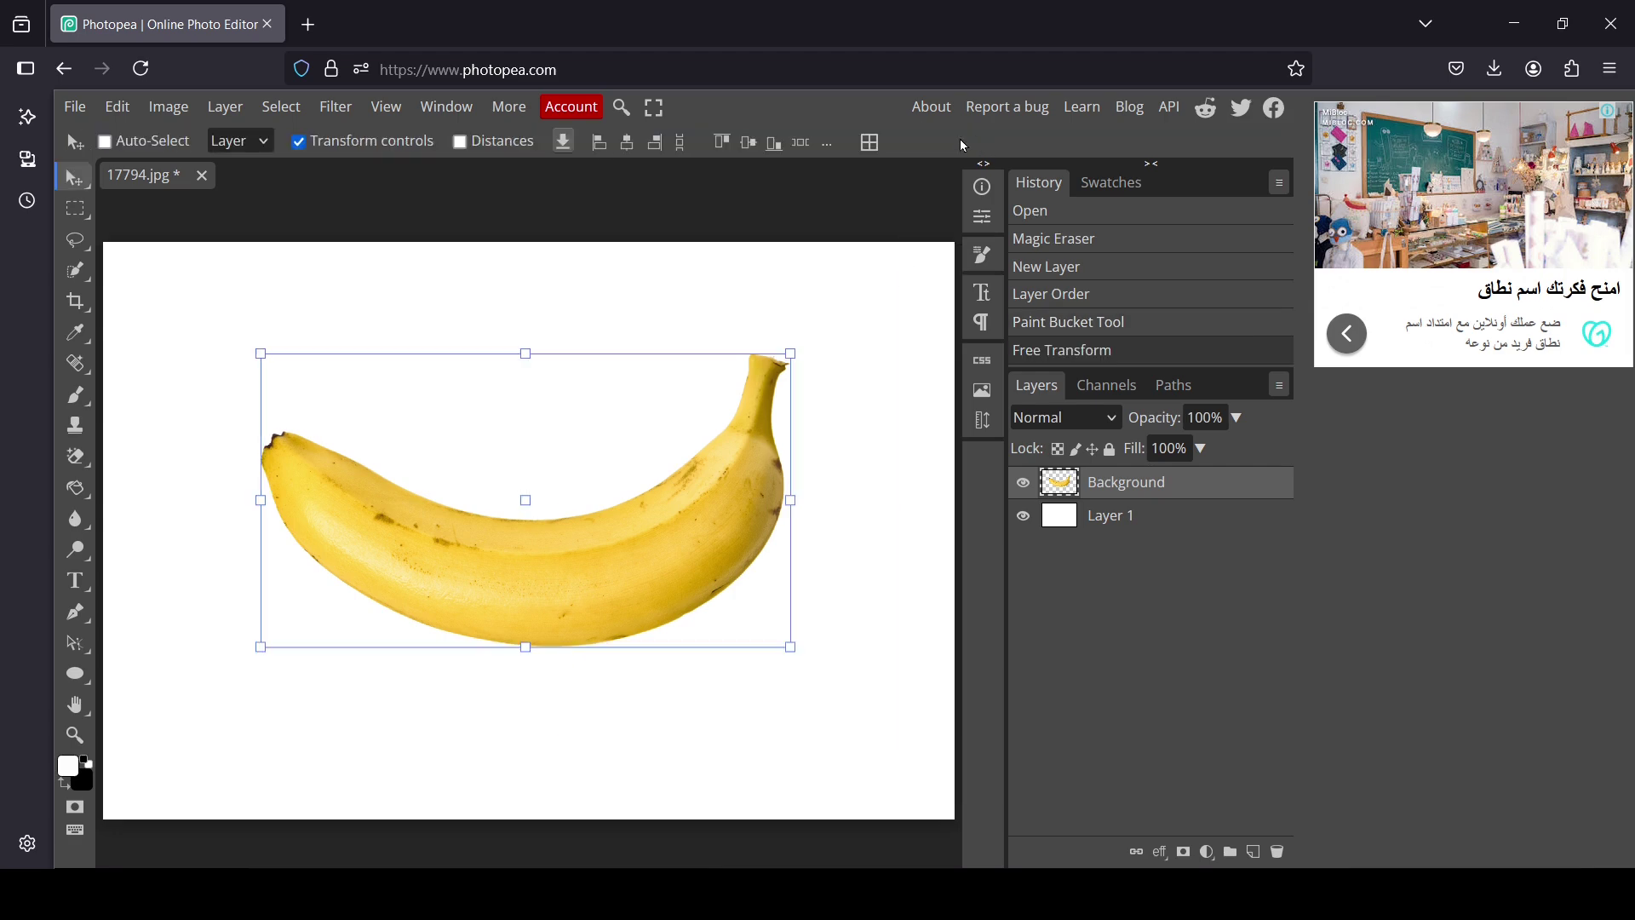
# Step: Move the banana slightly right and down on the white canvas
pyautogui.click(373, 143)
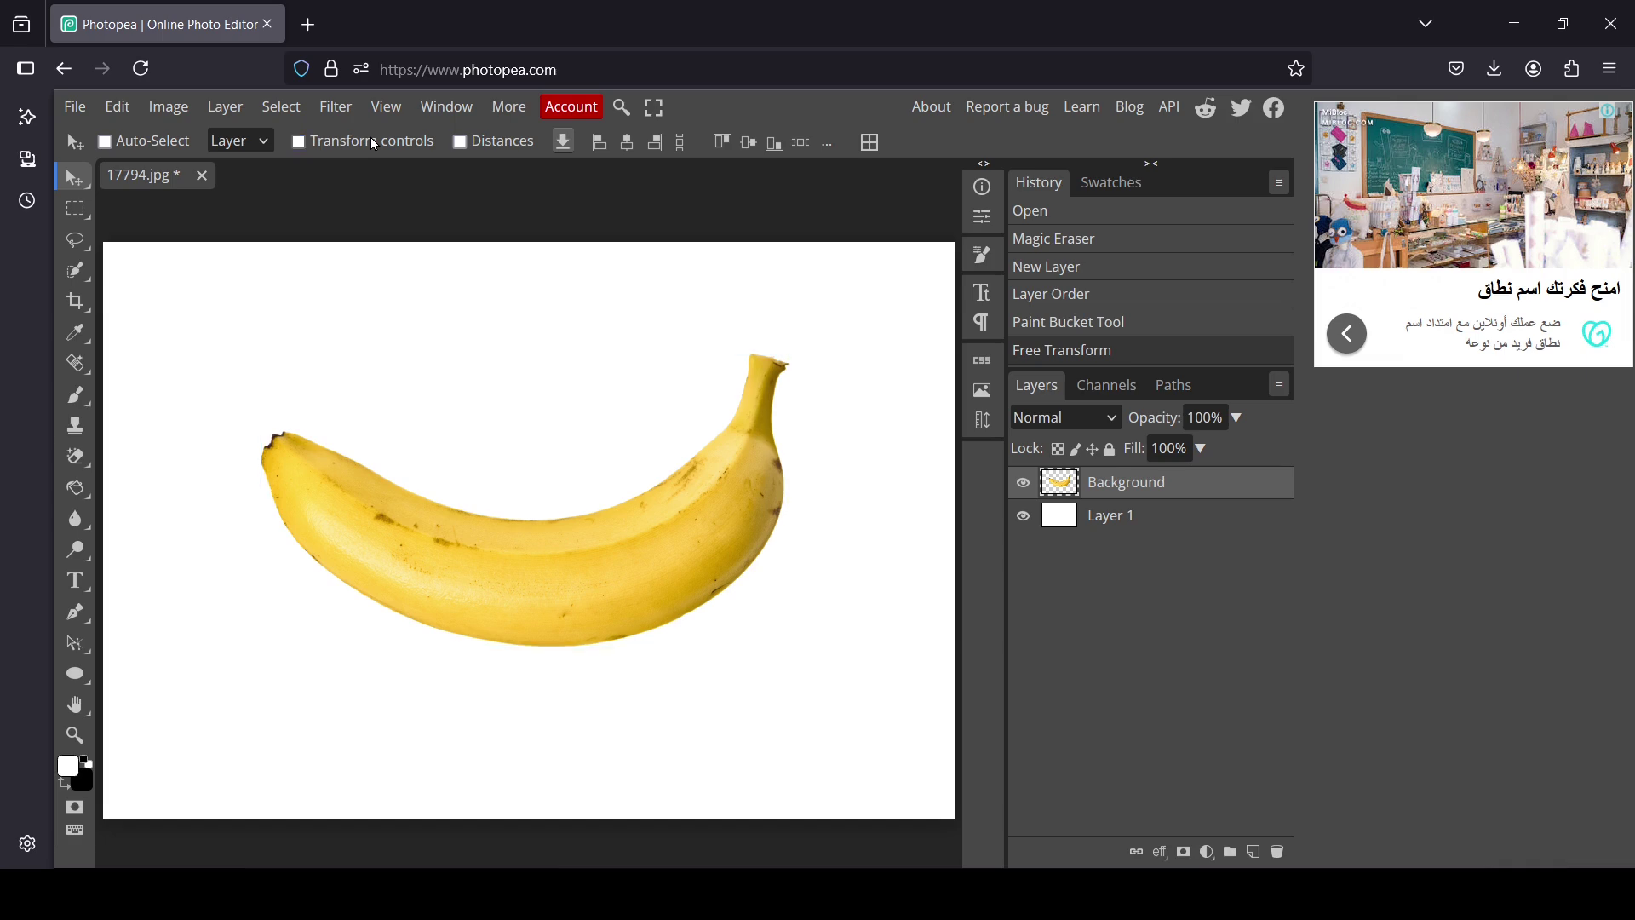
pyautogui.moveTo(629, 512)
pyautogui.mouseDown()
pyautogui.moveTo(653, 526)
pyautogui.moveTo(619, 527)
pyautogui.moveTo(601, 502)
pyautogui.moveTo(623, 543)
pyautogui.mouseUp()
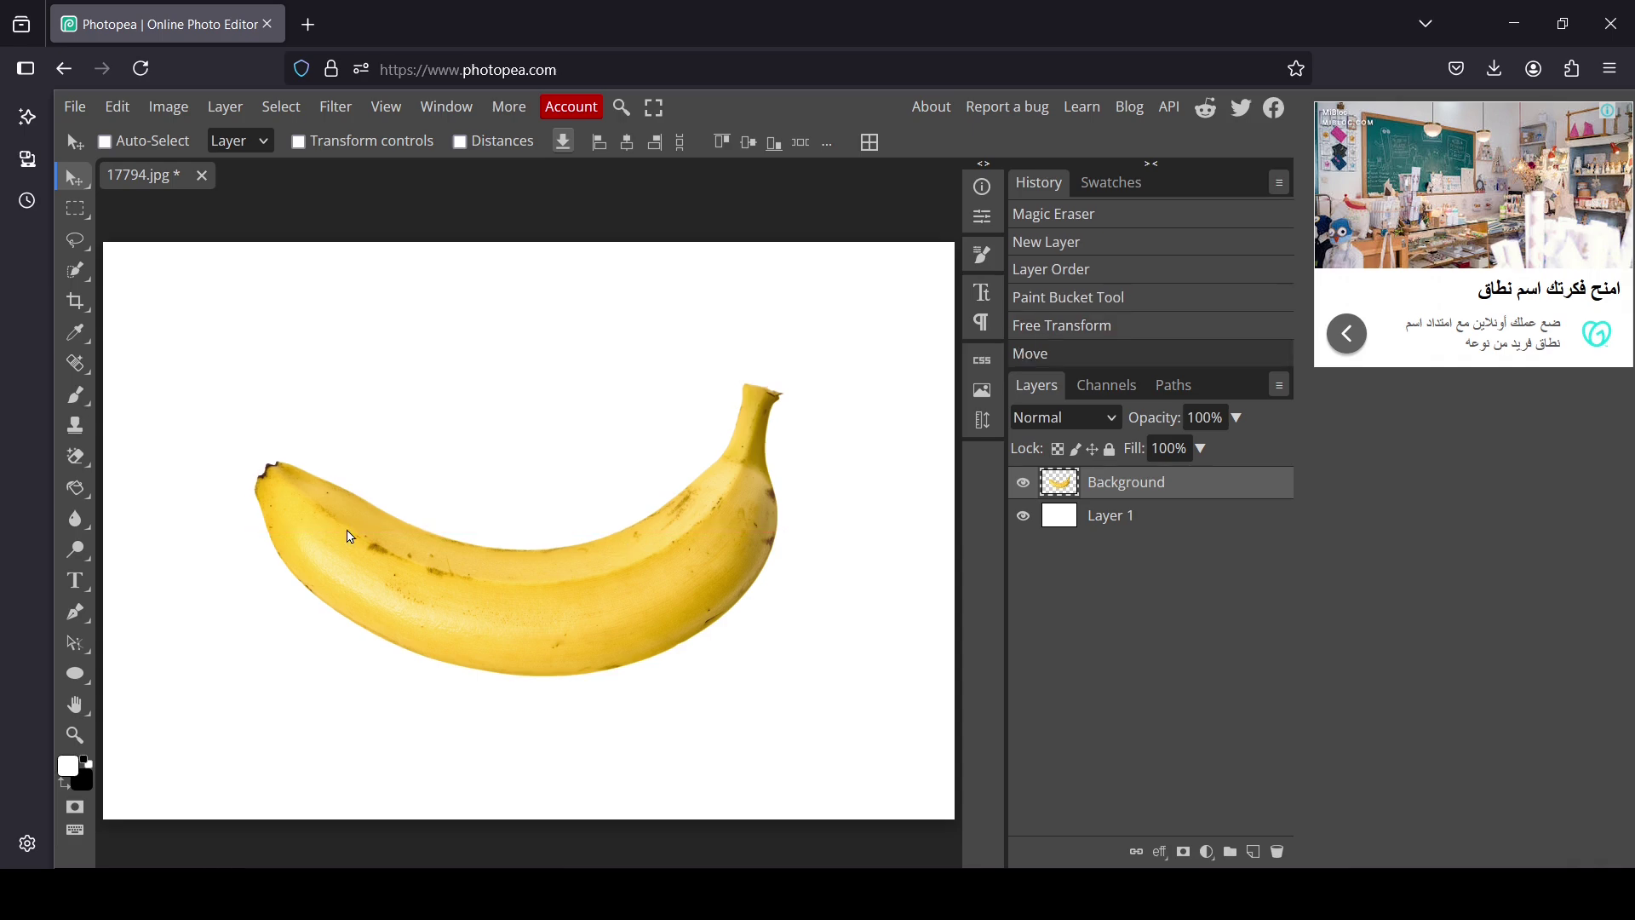
pyautogui.click(77, 590)
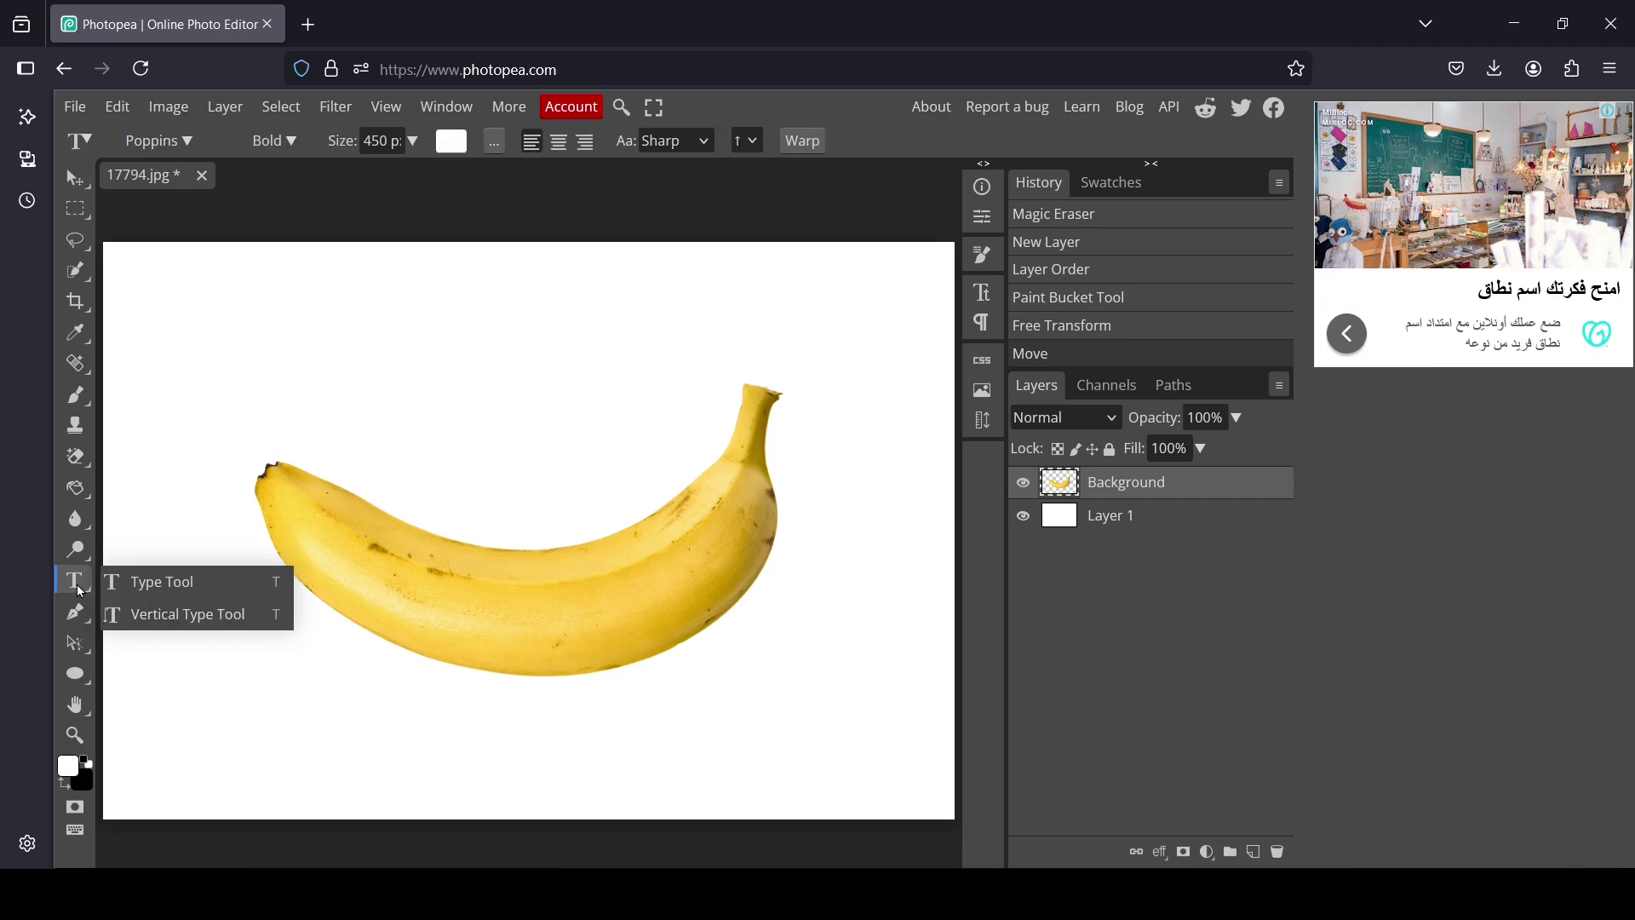
# Step: Set the horizontal Type tool's font to Anton Regular
pyautogui.click(196, 584)
pyautogui.click(187, 140)
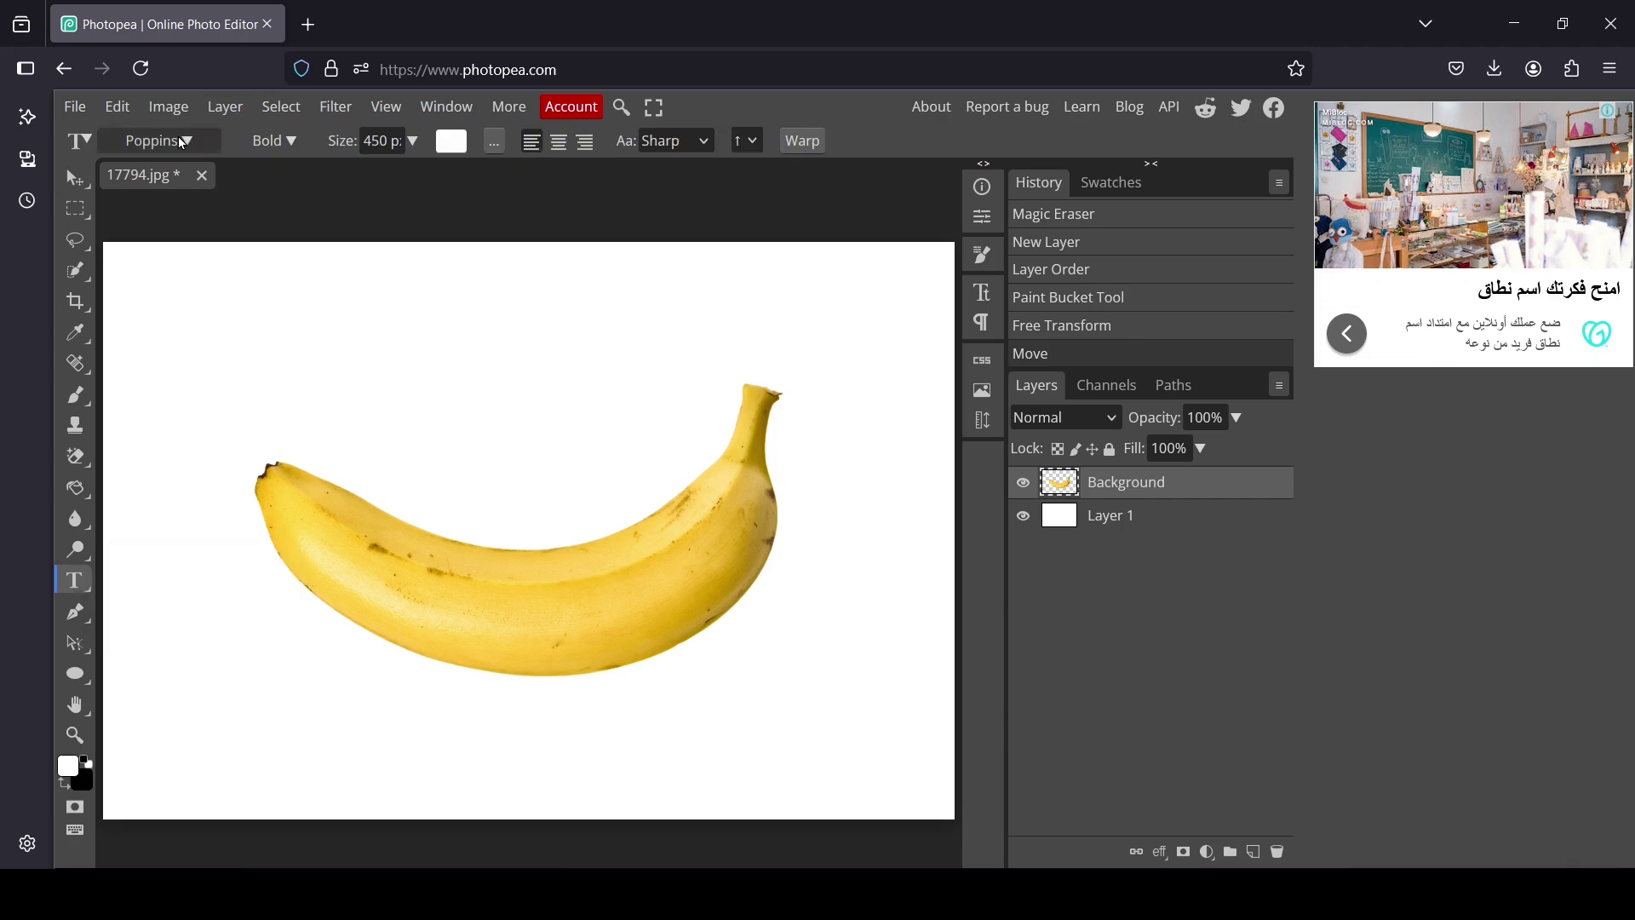
pyautogui.click(205, 284)
pyautogui.doubleClick(204, 284)
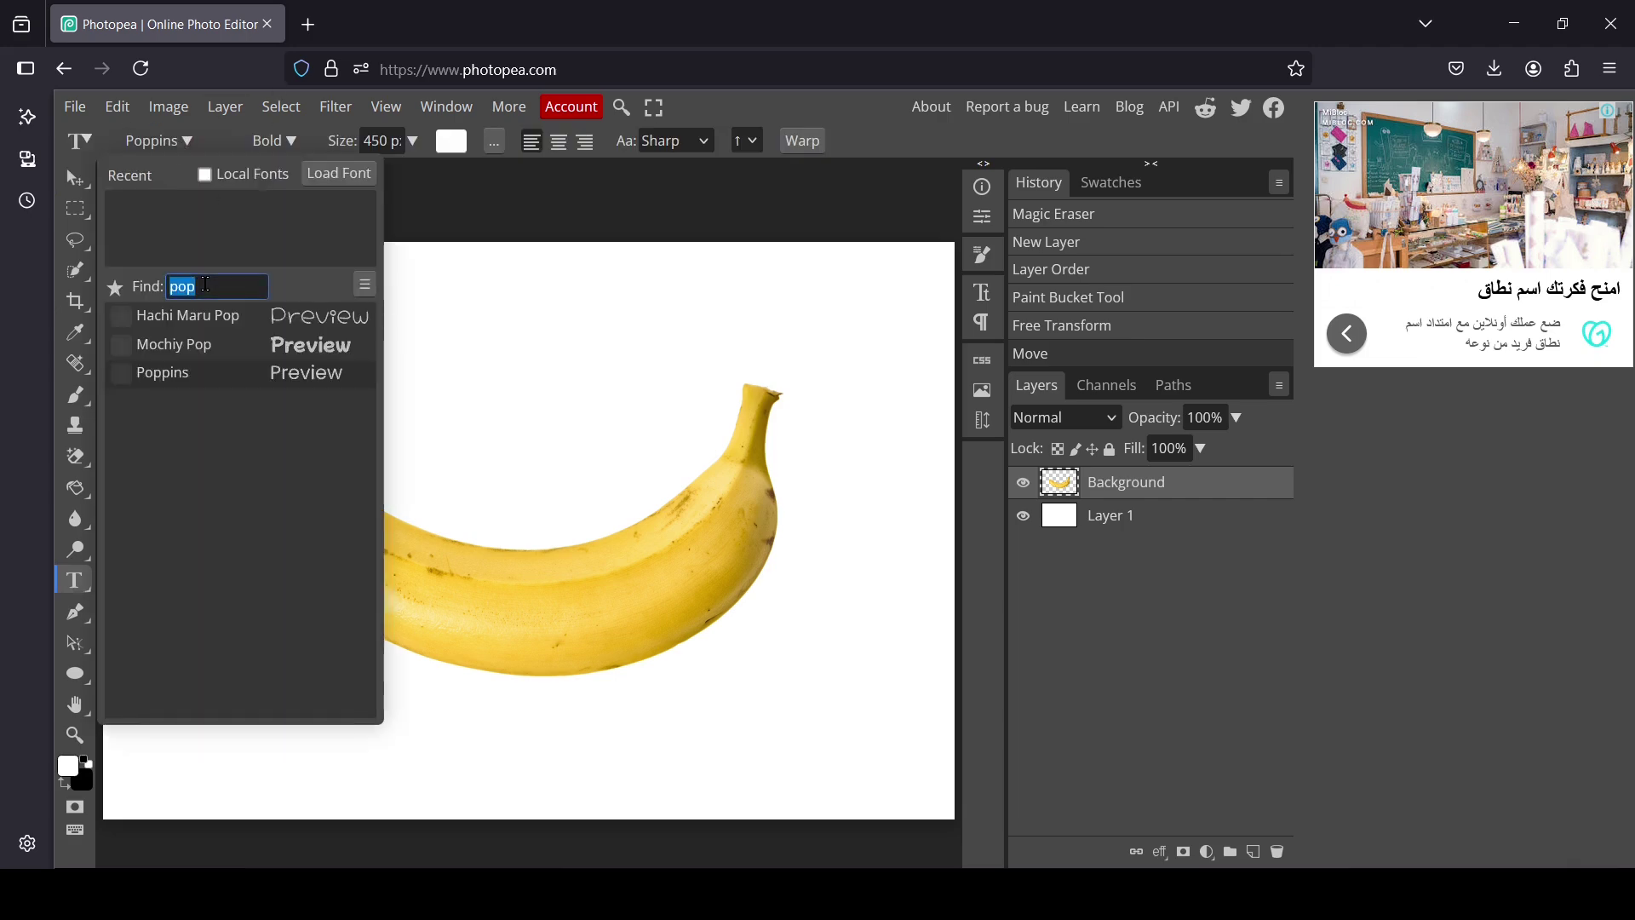
pyautogui.write('ANTO')
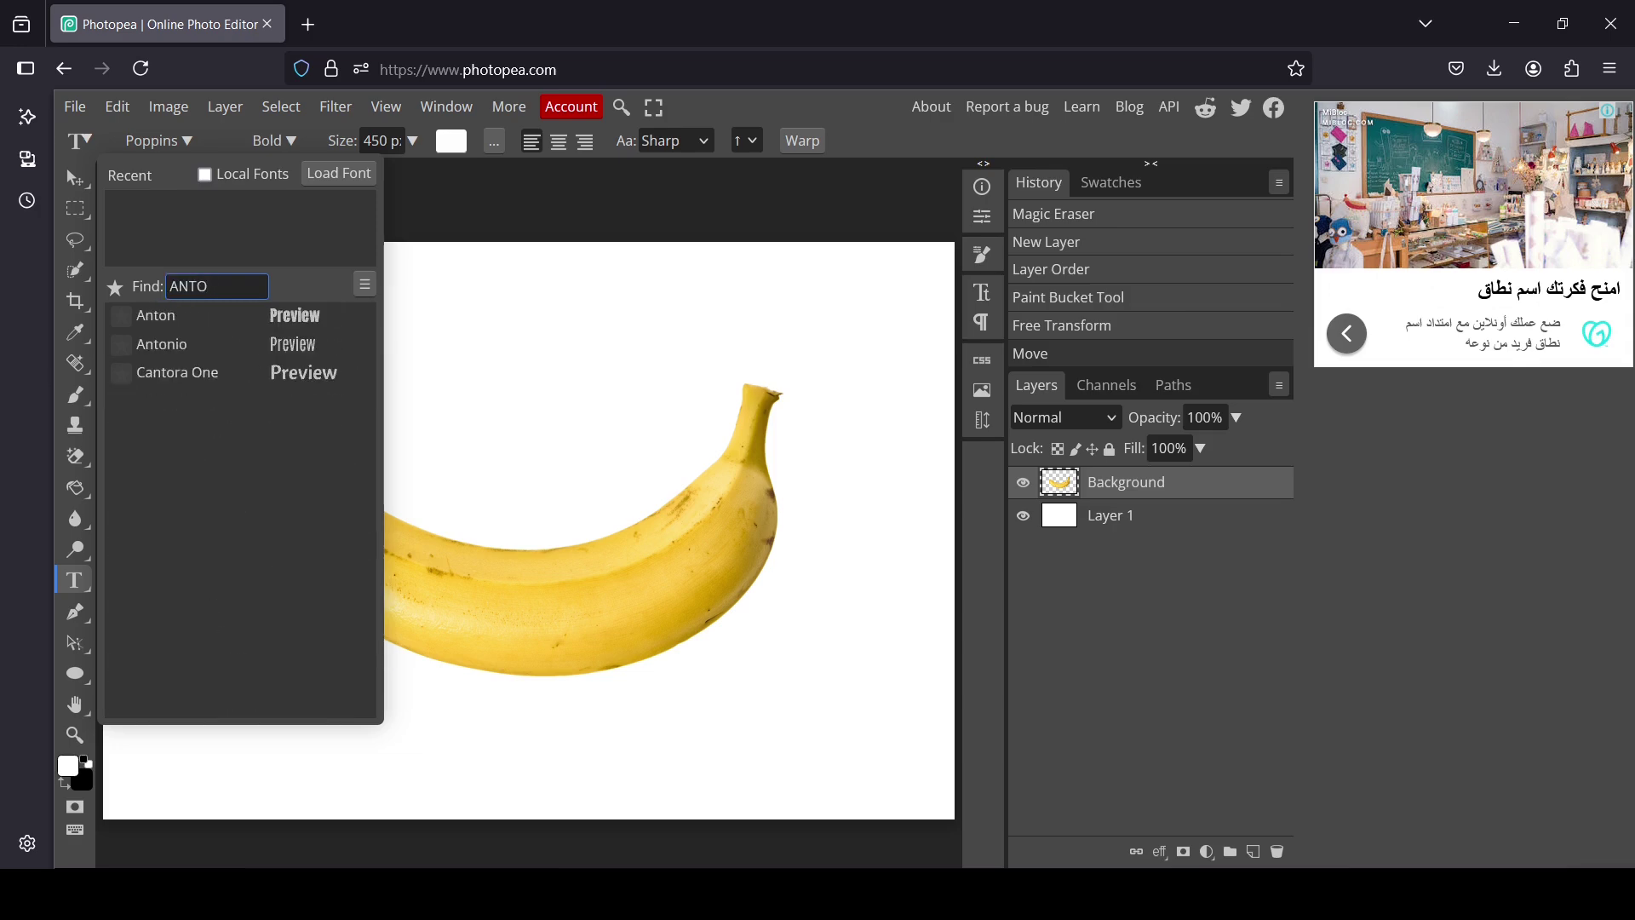
pyautogui.click(222, 331)
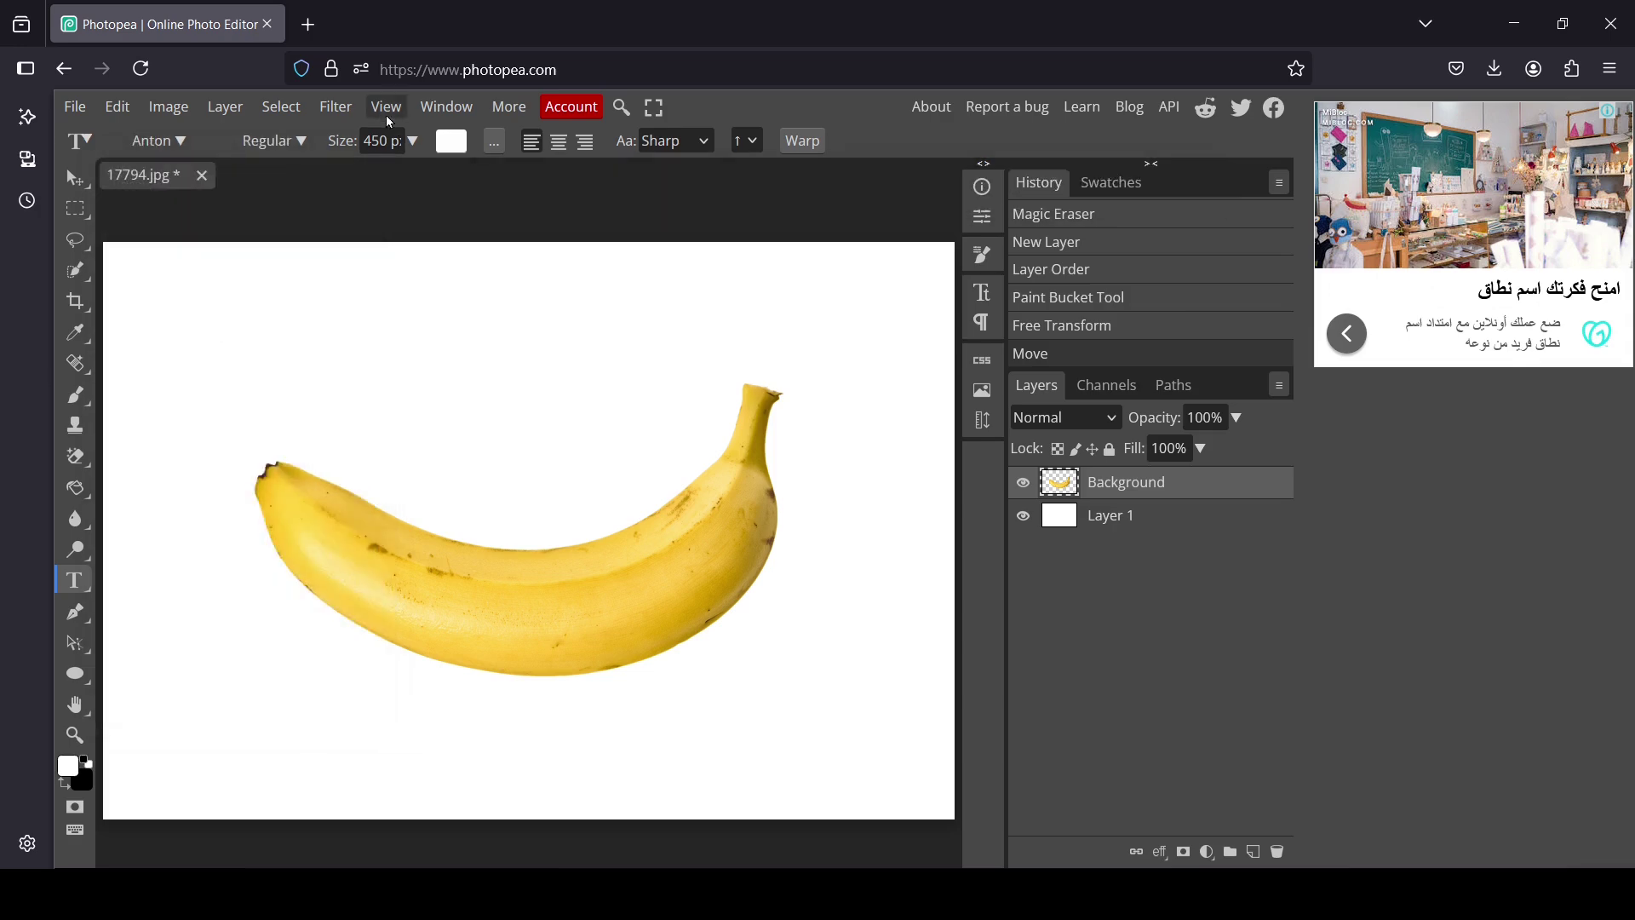
# Step: Set the text size to 350 px and the colour to black, then start a text layer
pyautogui.click(370, 139)
pyautogui.write('35')
pyautogui.click(451, 141)
pyautogui.moveTo(1128, 390)
pyautogui.mouseDown()
pyautogui.moveTo(1209, 561)
pyautogui.moveTo(1264, 626)
pyautogui.moveTo(1248, 614)
pyautogui.mouseUp()
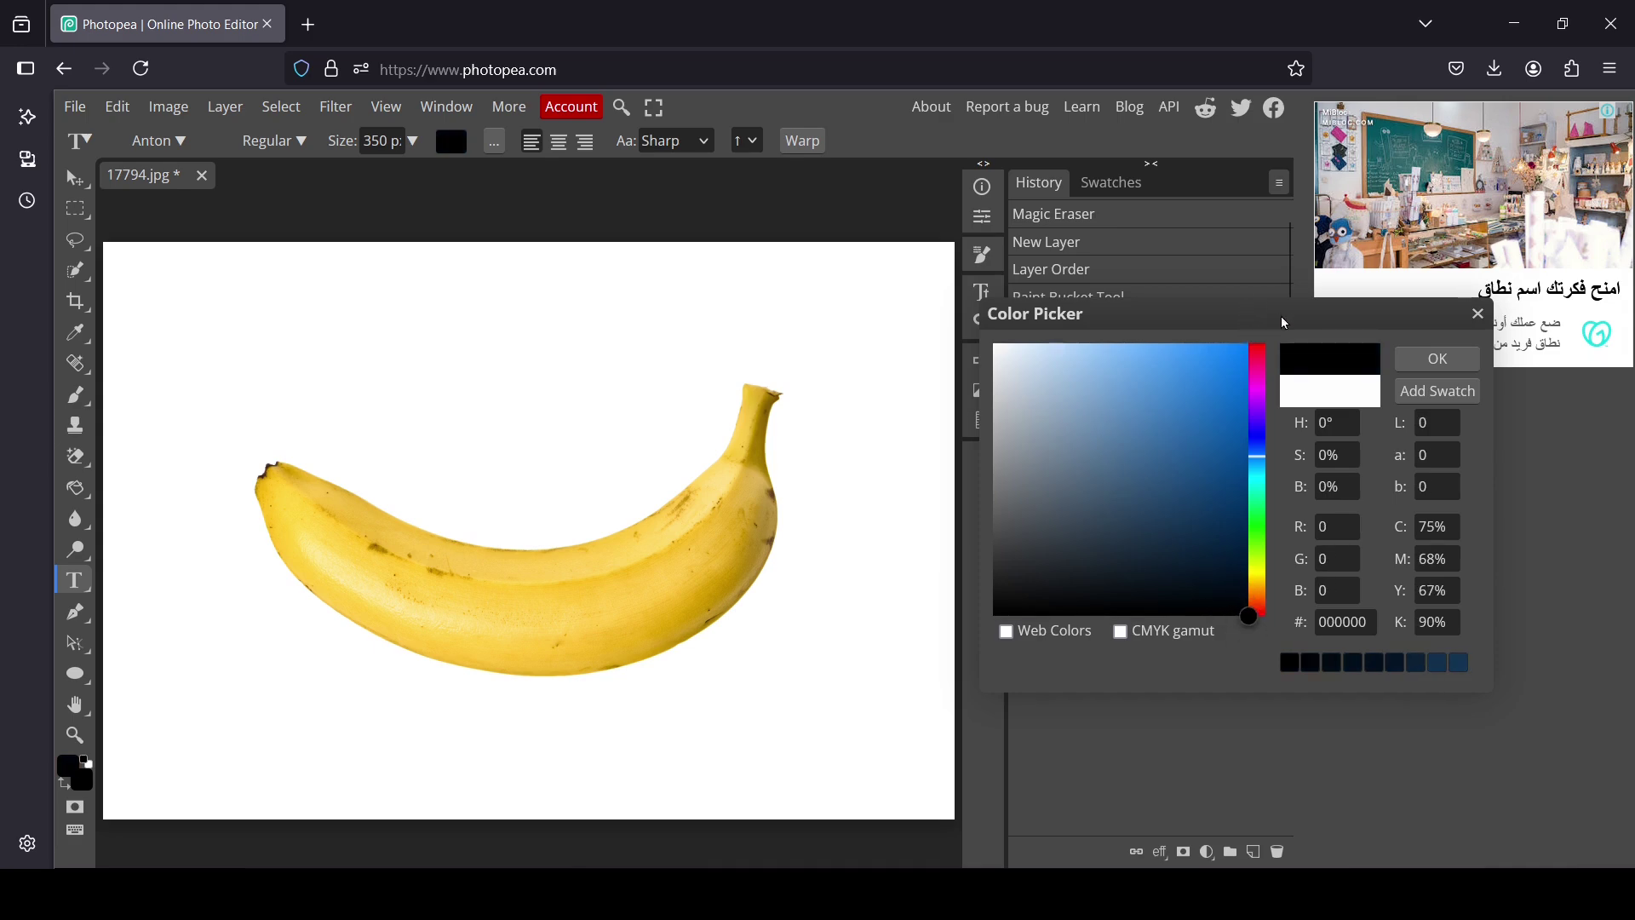
pyautogui.click(1436, 359)
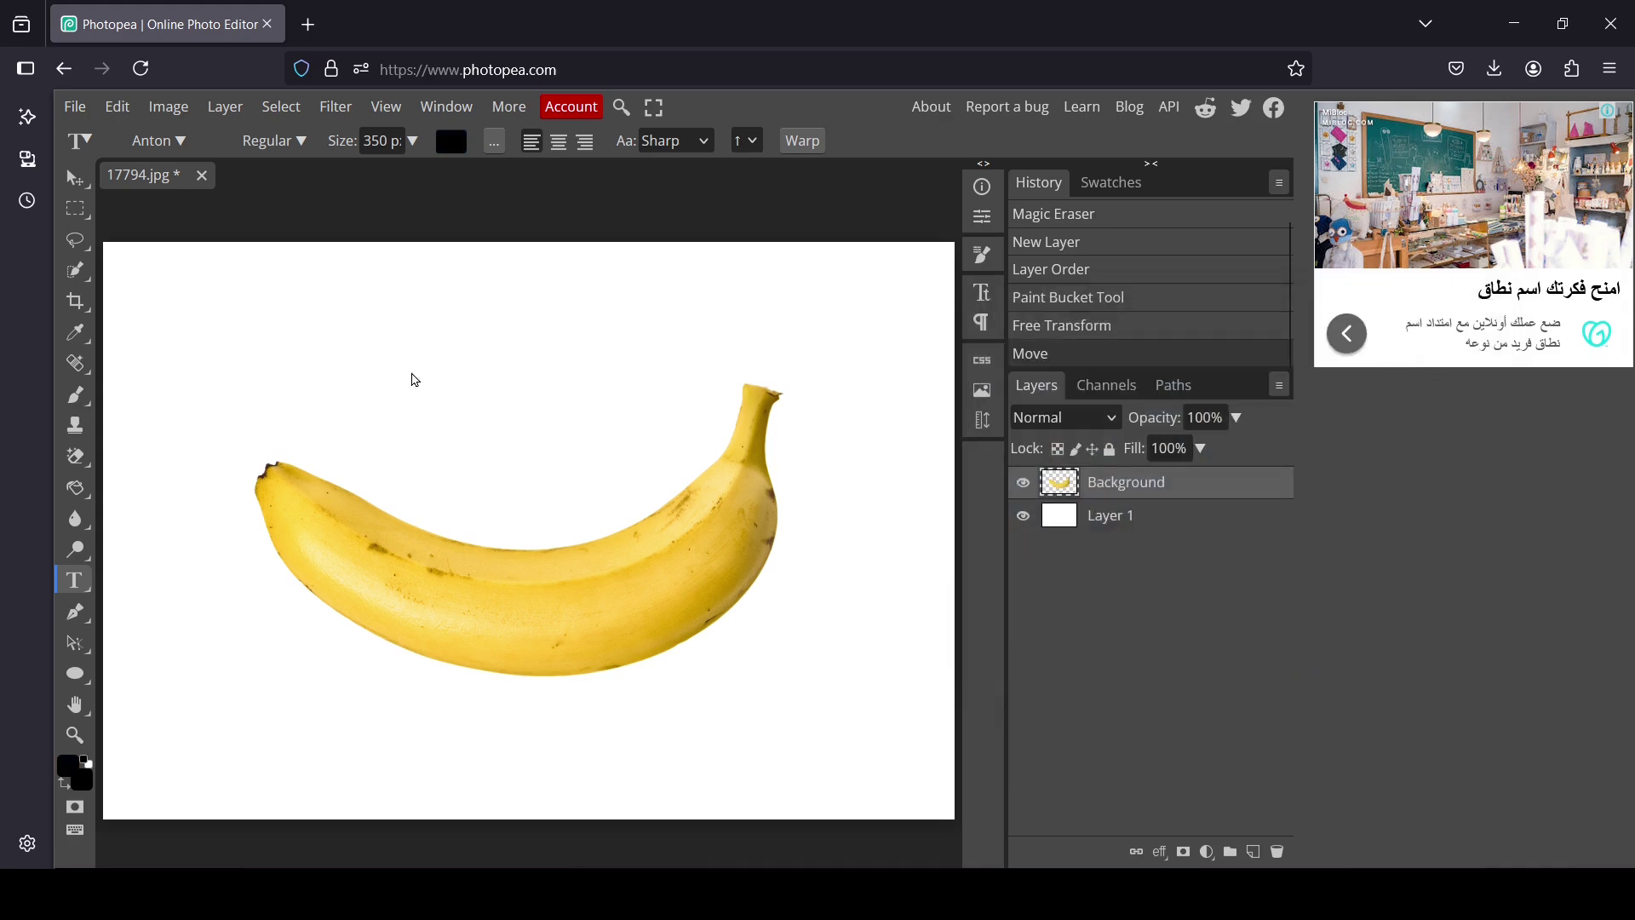
pyautogui.click(414, 380)
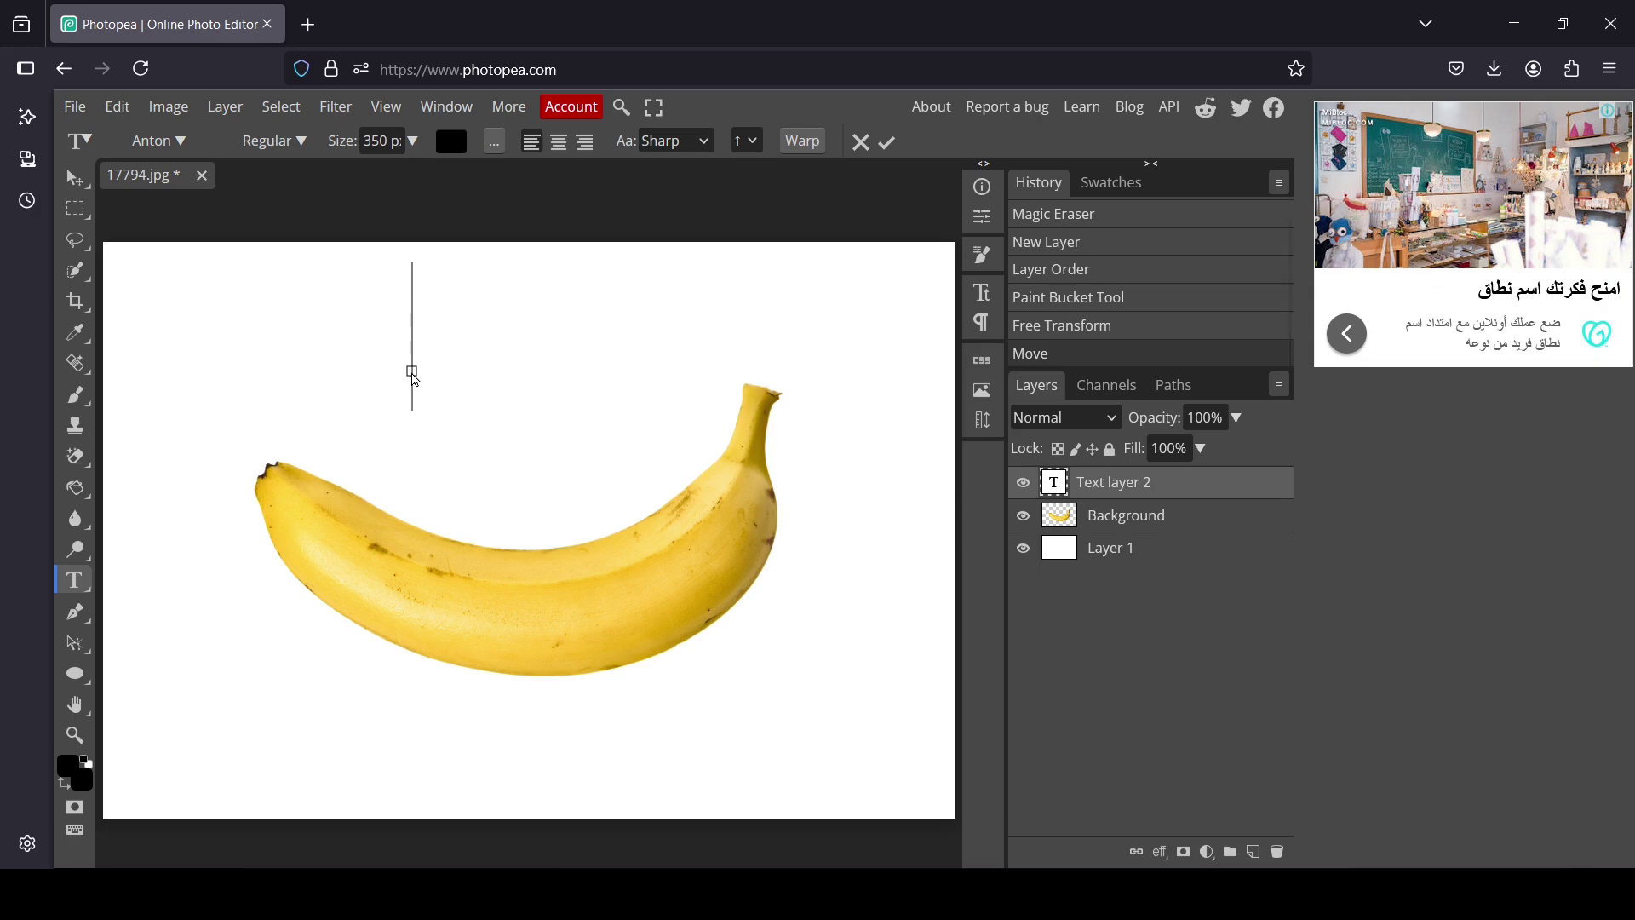
# Step: Type 'BANANA' and move the text down over the banana's upper curve
pyautogui.write('BANANA')
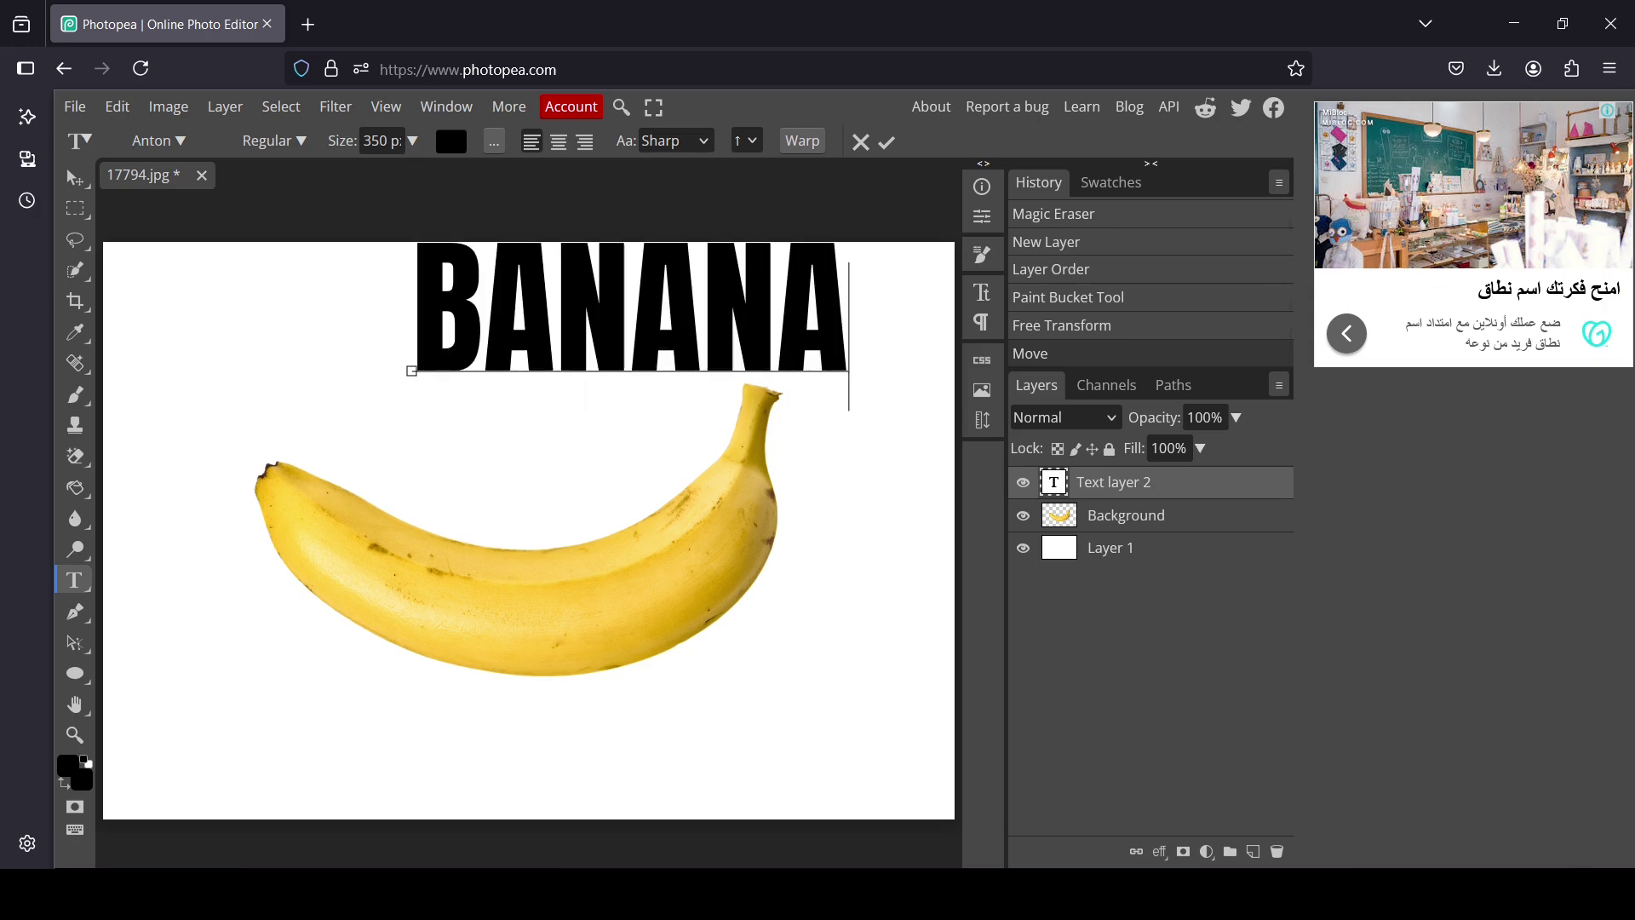
pyautogui.click(85, 185)
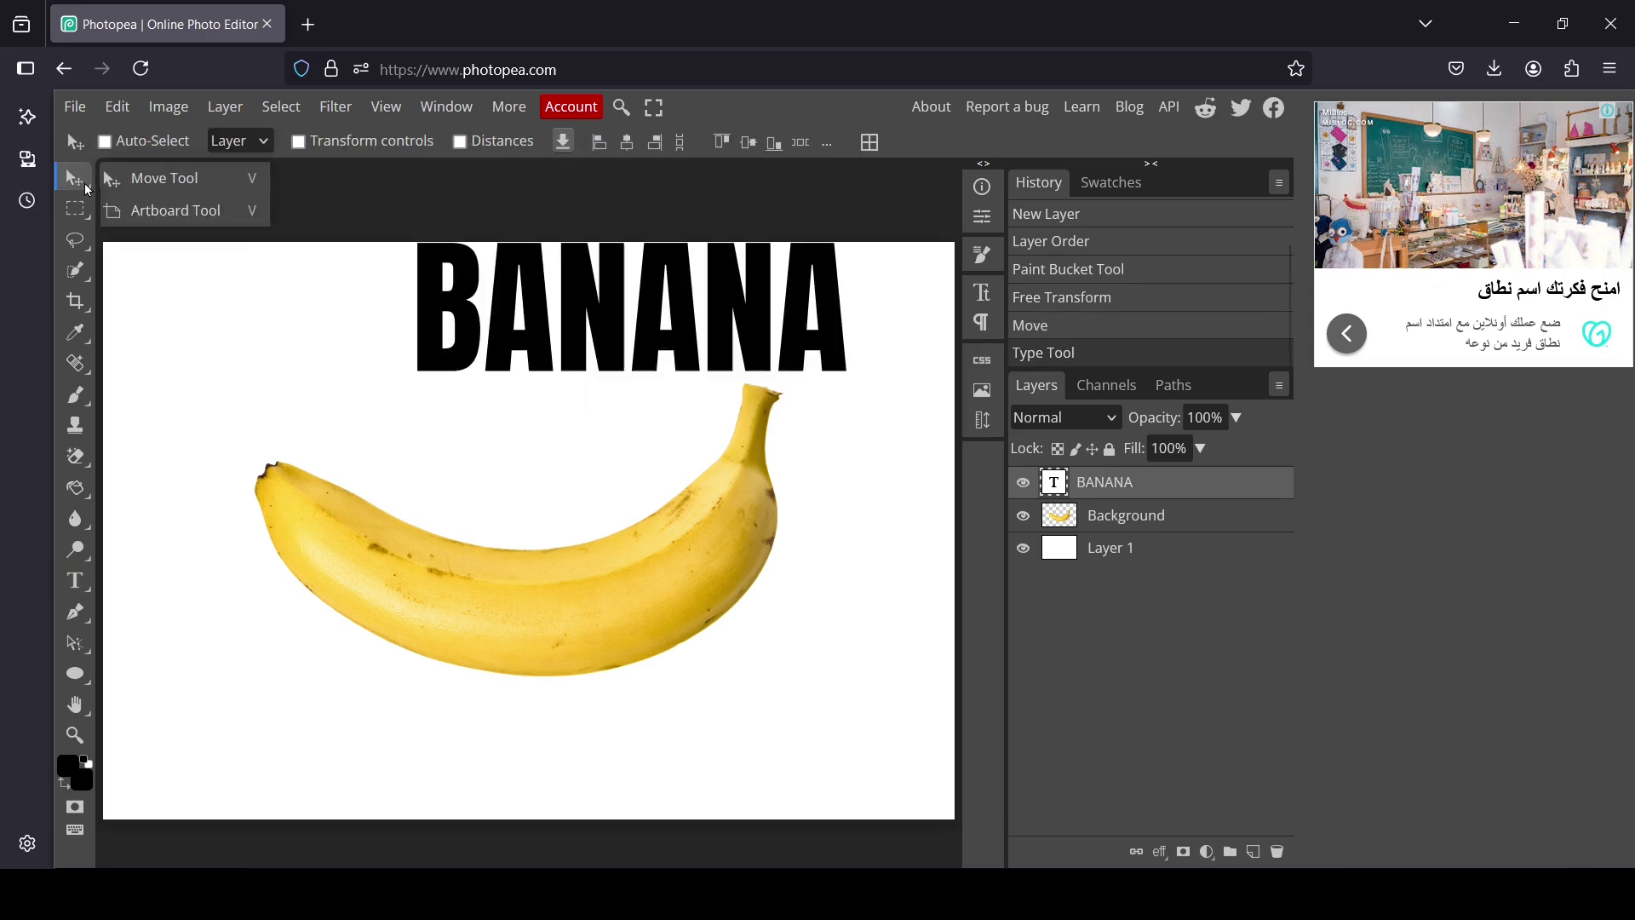
pyautogui.moveTo(624, 315); pyautogui.dragTo(521, 435)
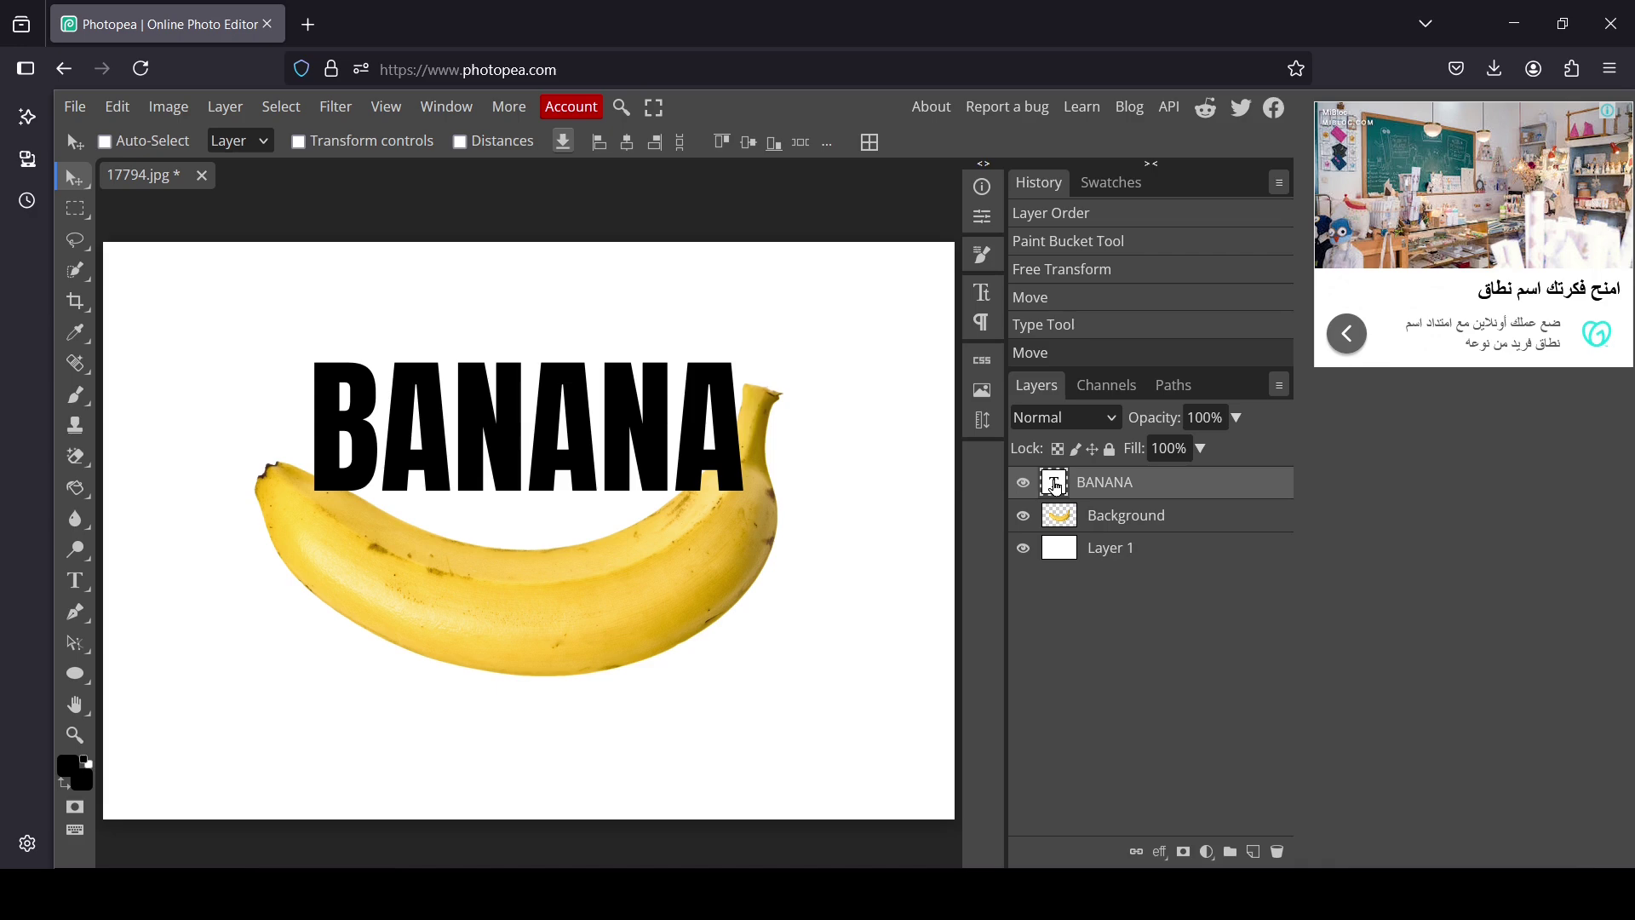
# Step: Convert the BANANA text layer to a shape and drag it lower onto the banana's middle
pyautogui.rightClick(1056, 486)
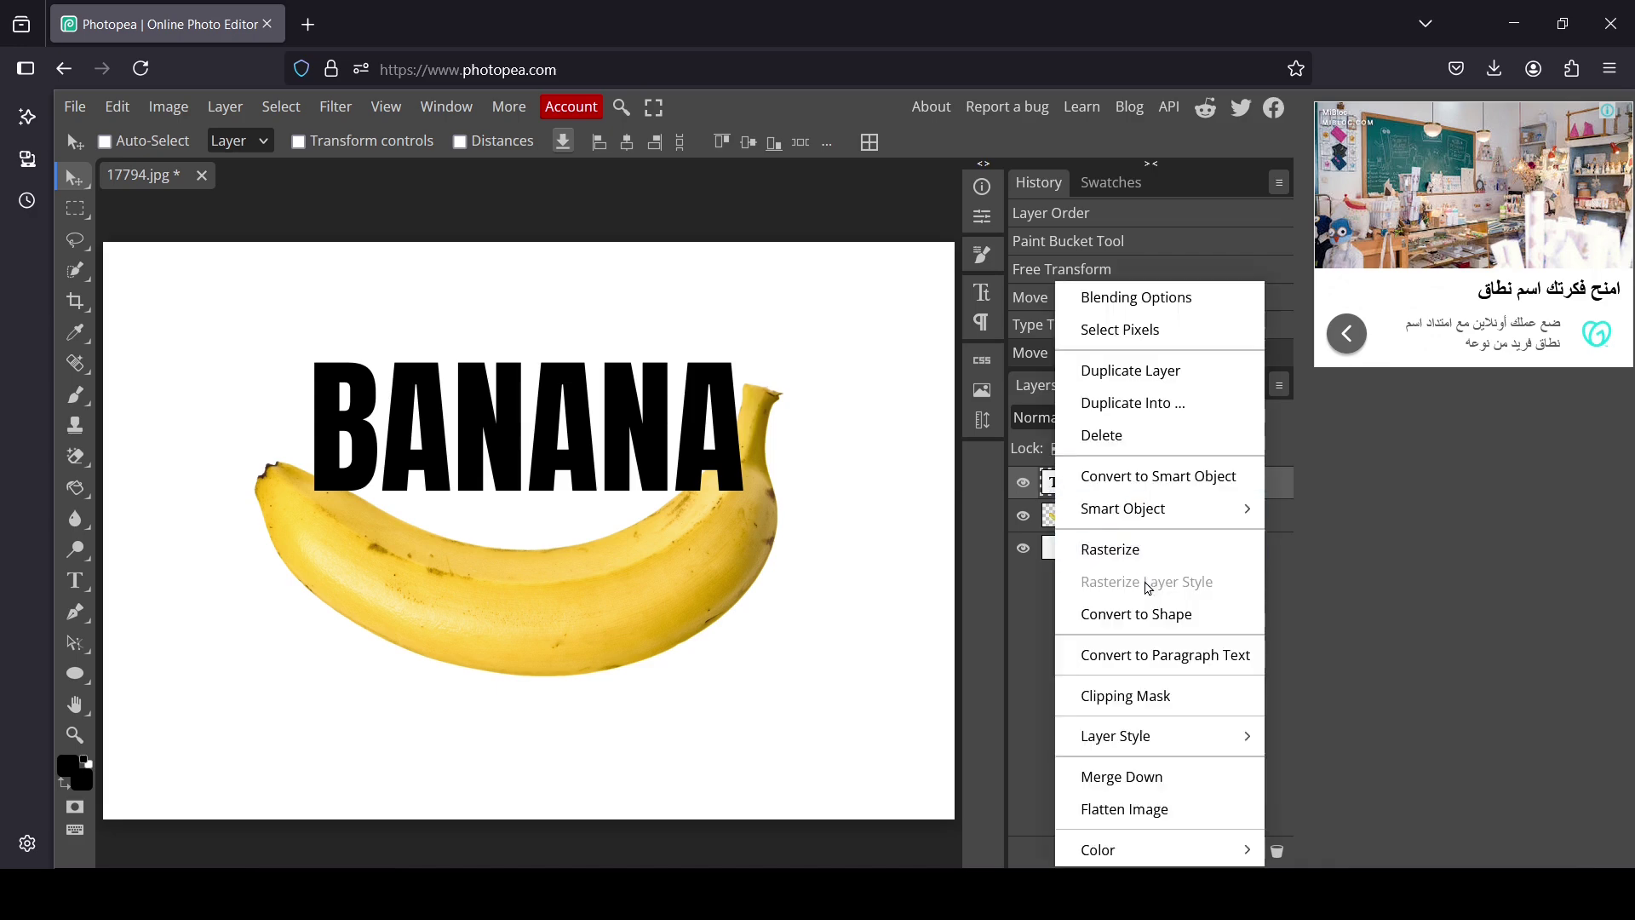
pyautogui.click(1149, 617)
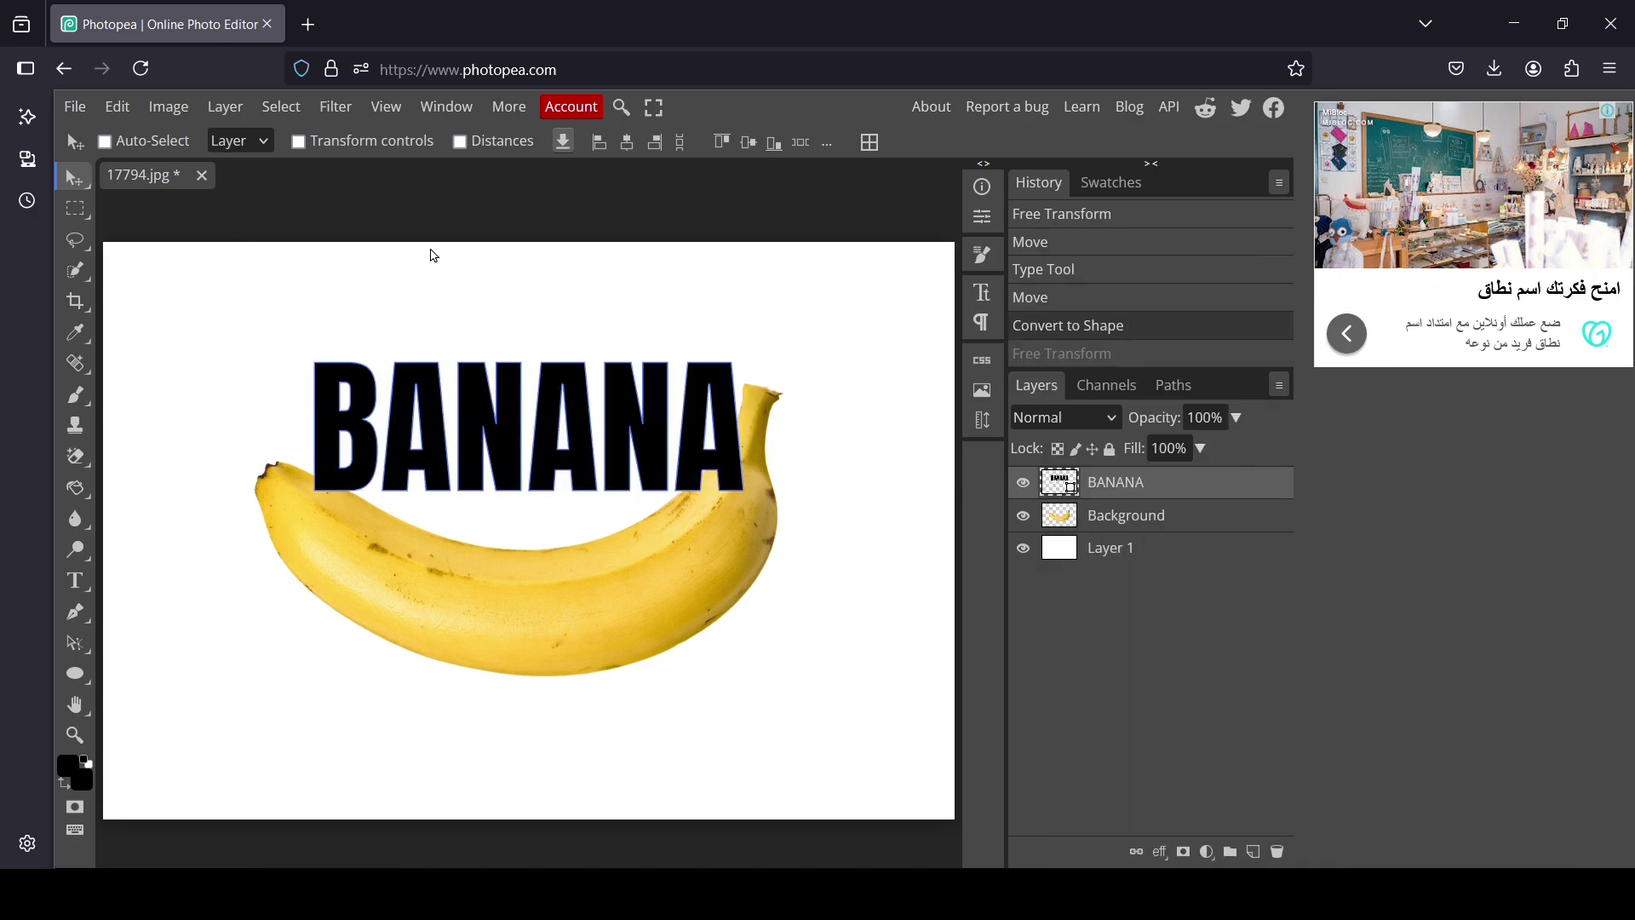
pyautogui.click(74, 177)
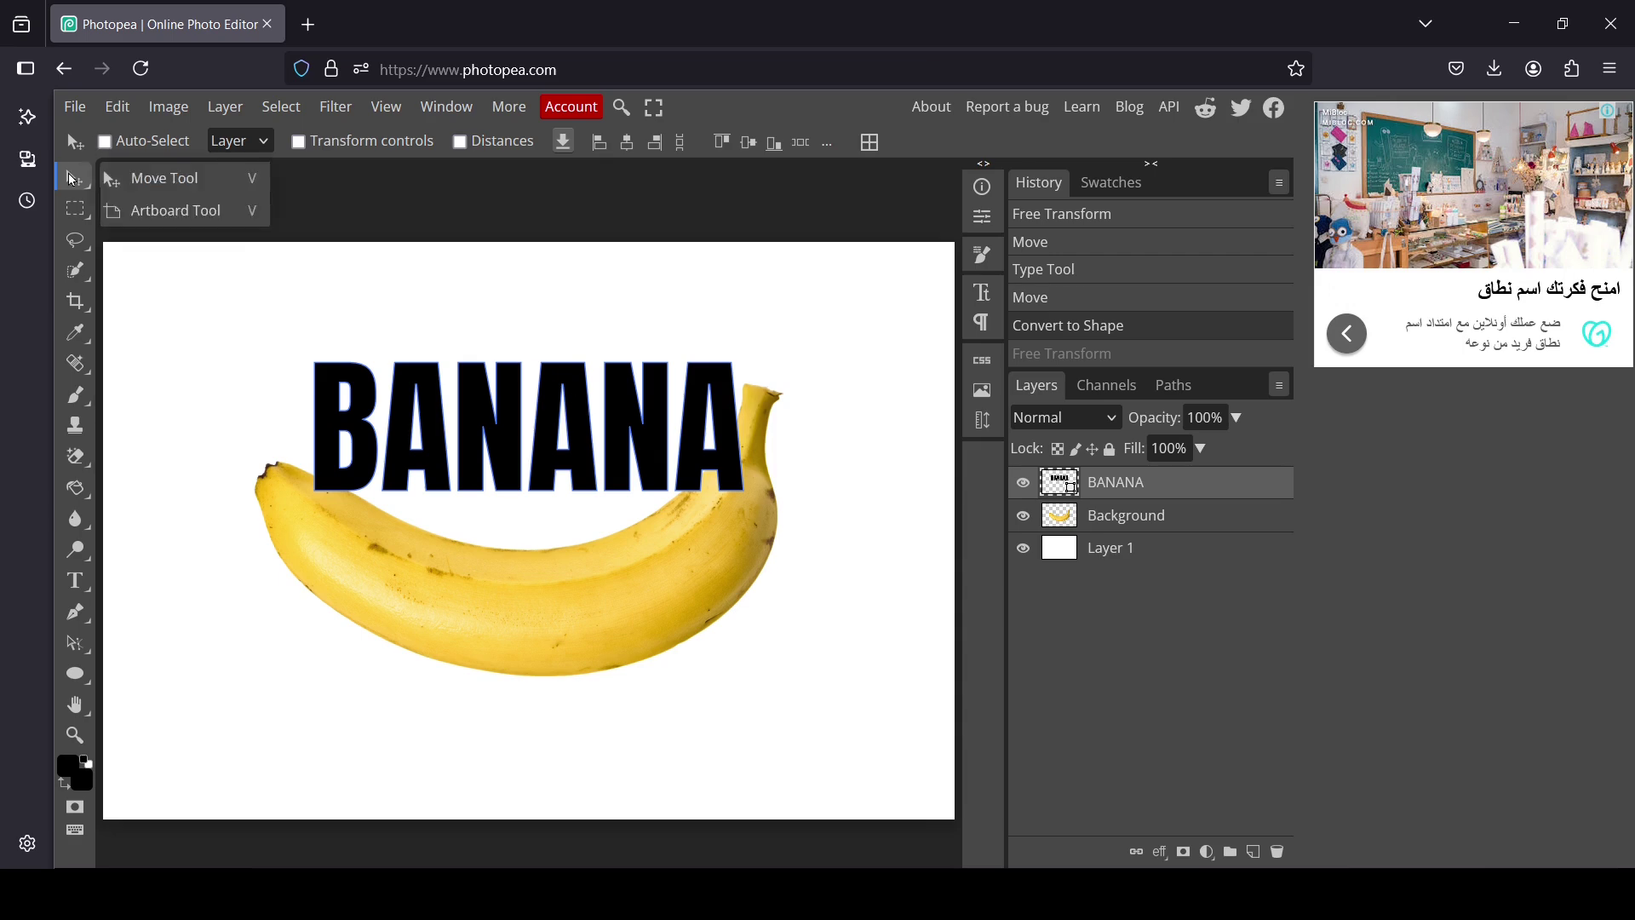
pyautogui.click(150, 177)
pyautogui.moveTo(545, 397); pyautogui.dragTo(550, 470)
# Step: Put a warp grid on BANANA and bend it downward, stretching its left end along the banana
pyautogui.click(117, 107)
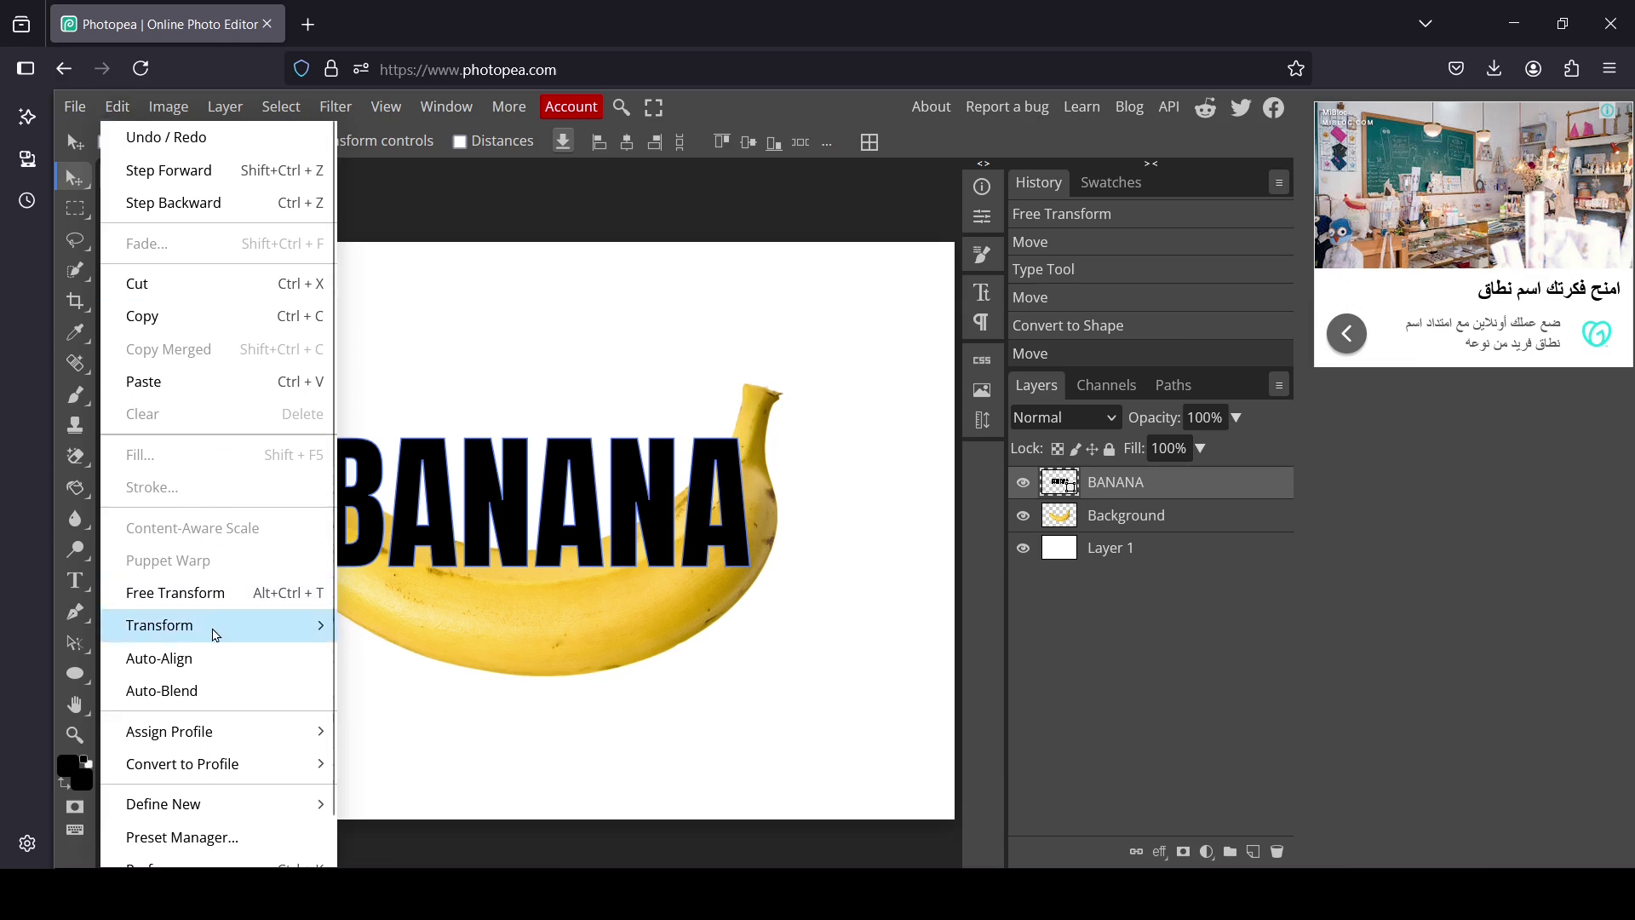
pyautogui.moveTo(213, 626)
pyautogui.click(433, 687)
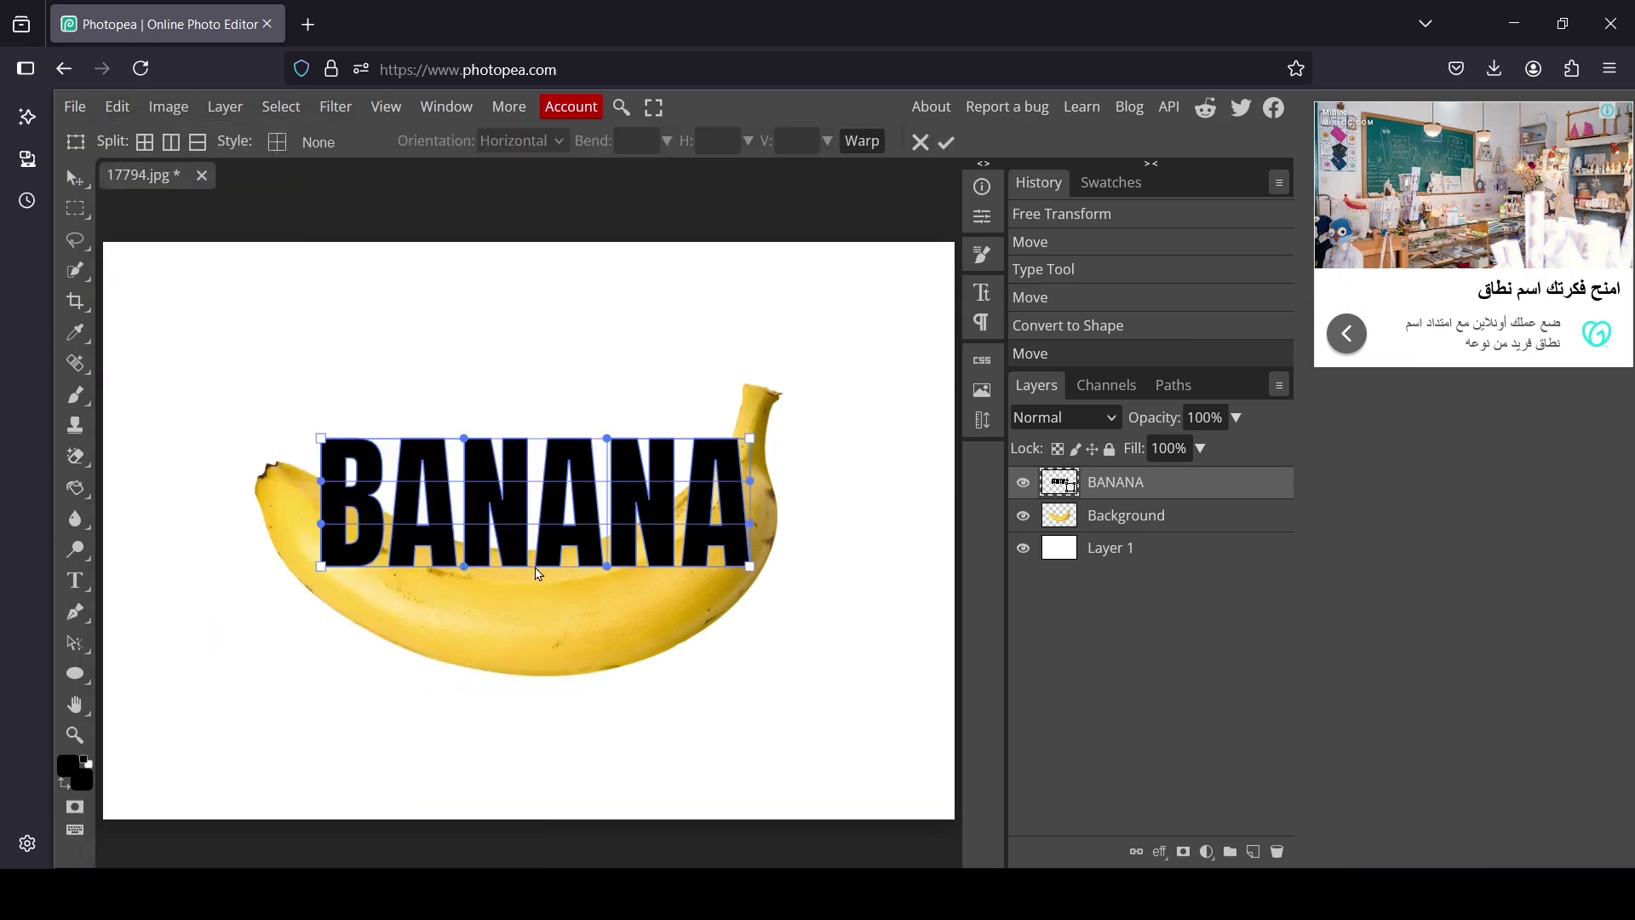
pyautogui.moveTo(528, 570); pyautogui.dragTo(530, 677)
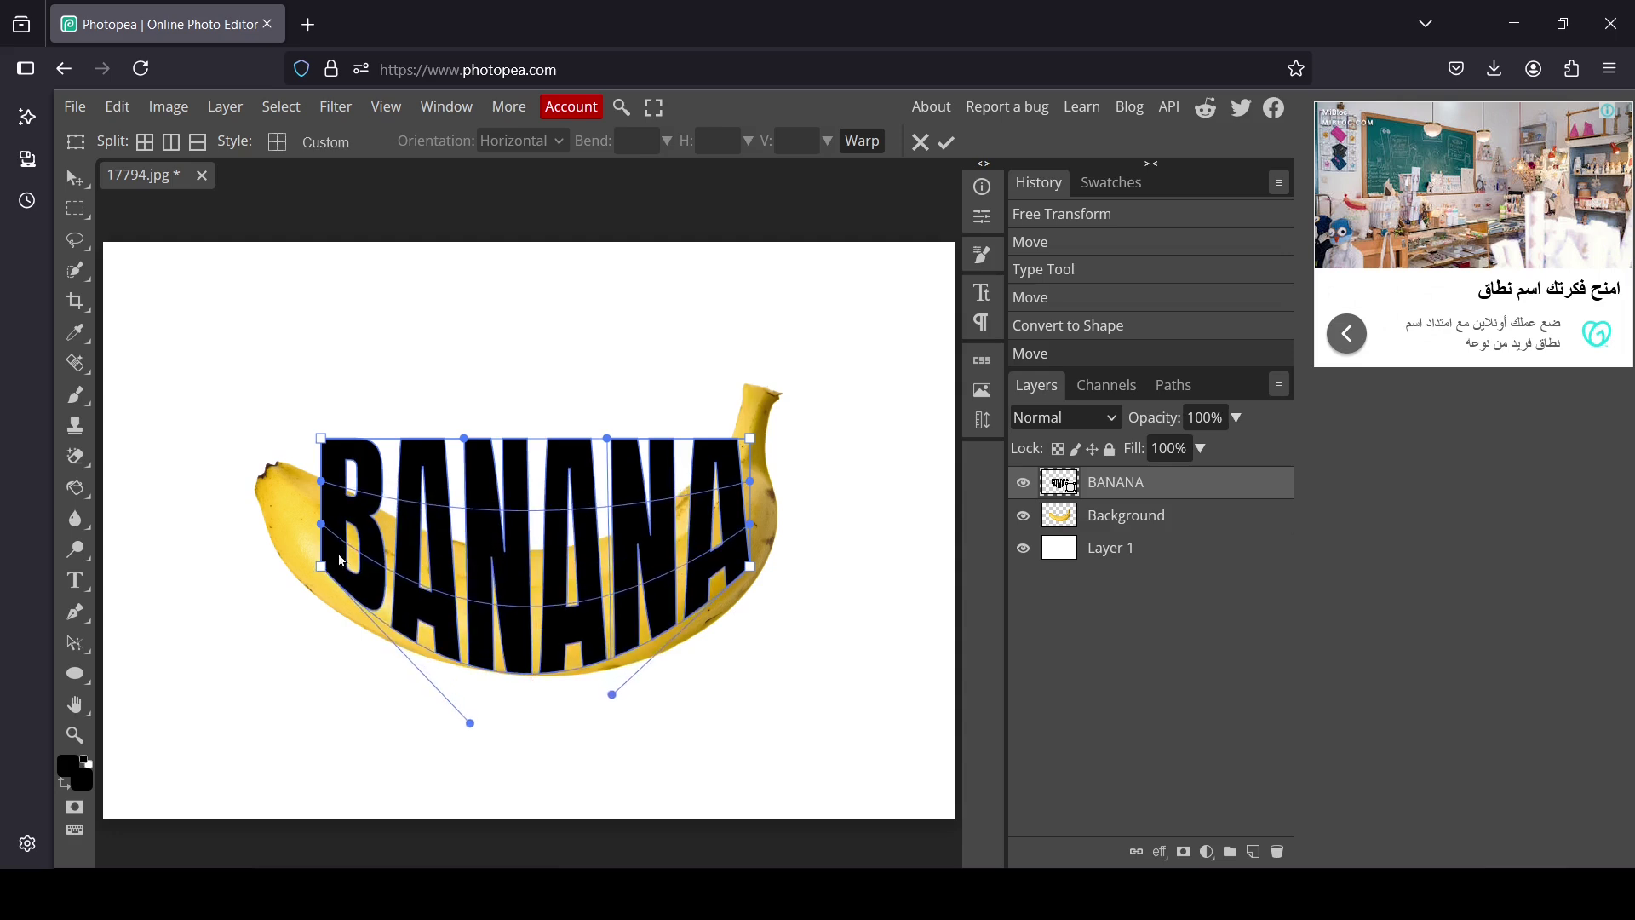
pyautogui.moveTo(321, 567); pyautogui.dragTo(299, 588)
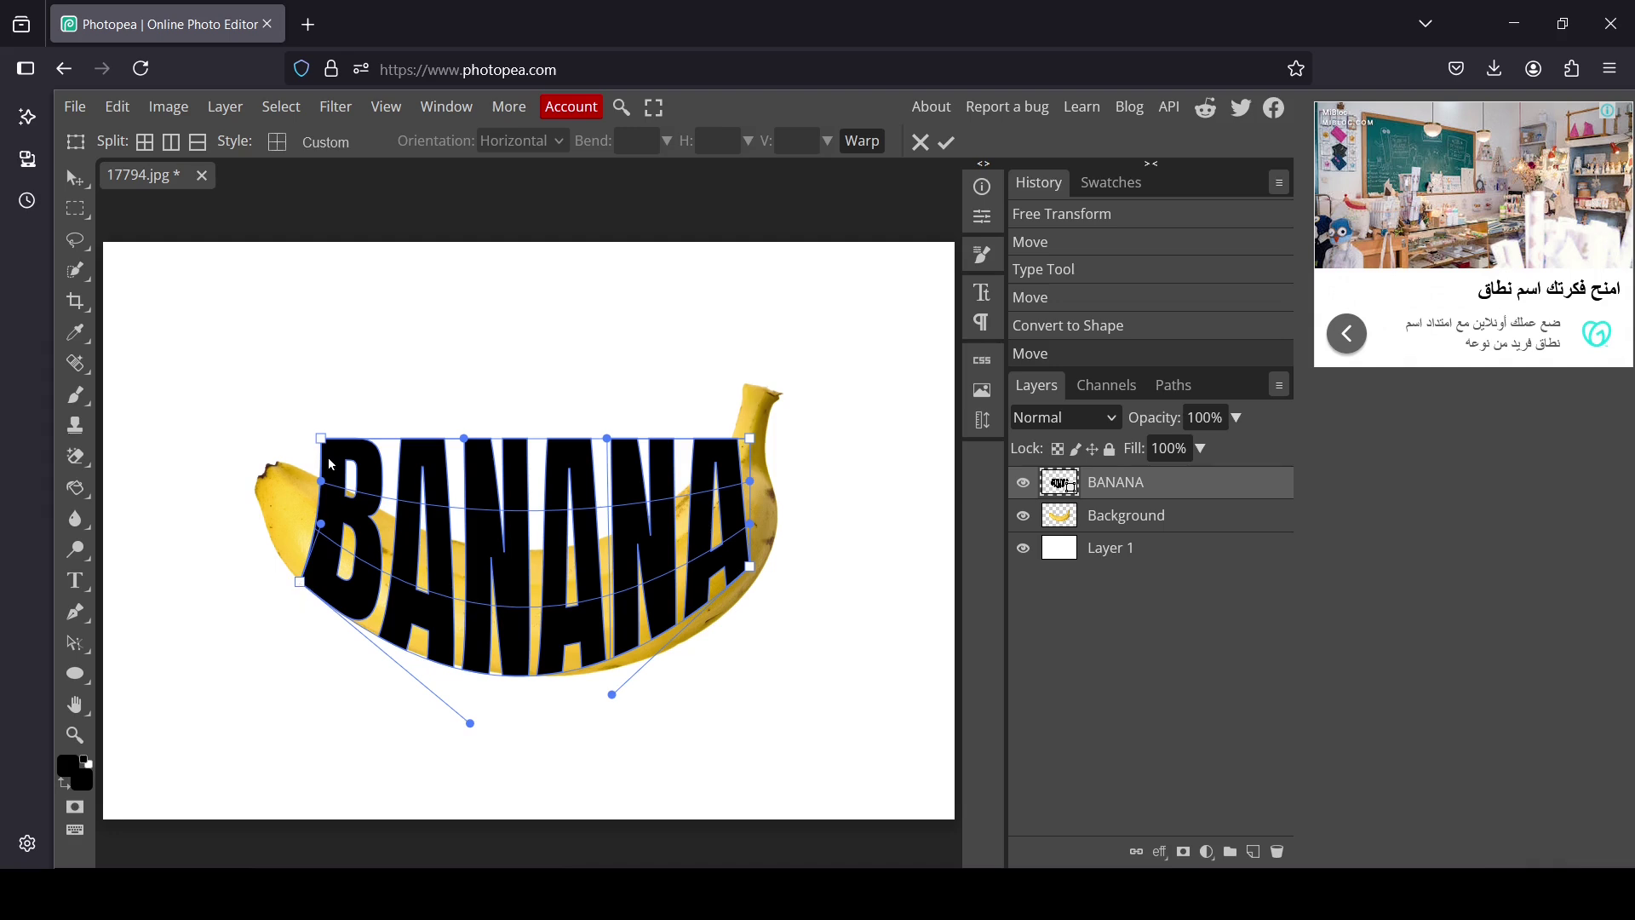
pyautogui.moveTo(324, 442); pyautogui.dragTo(325, 538)
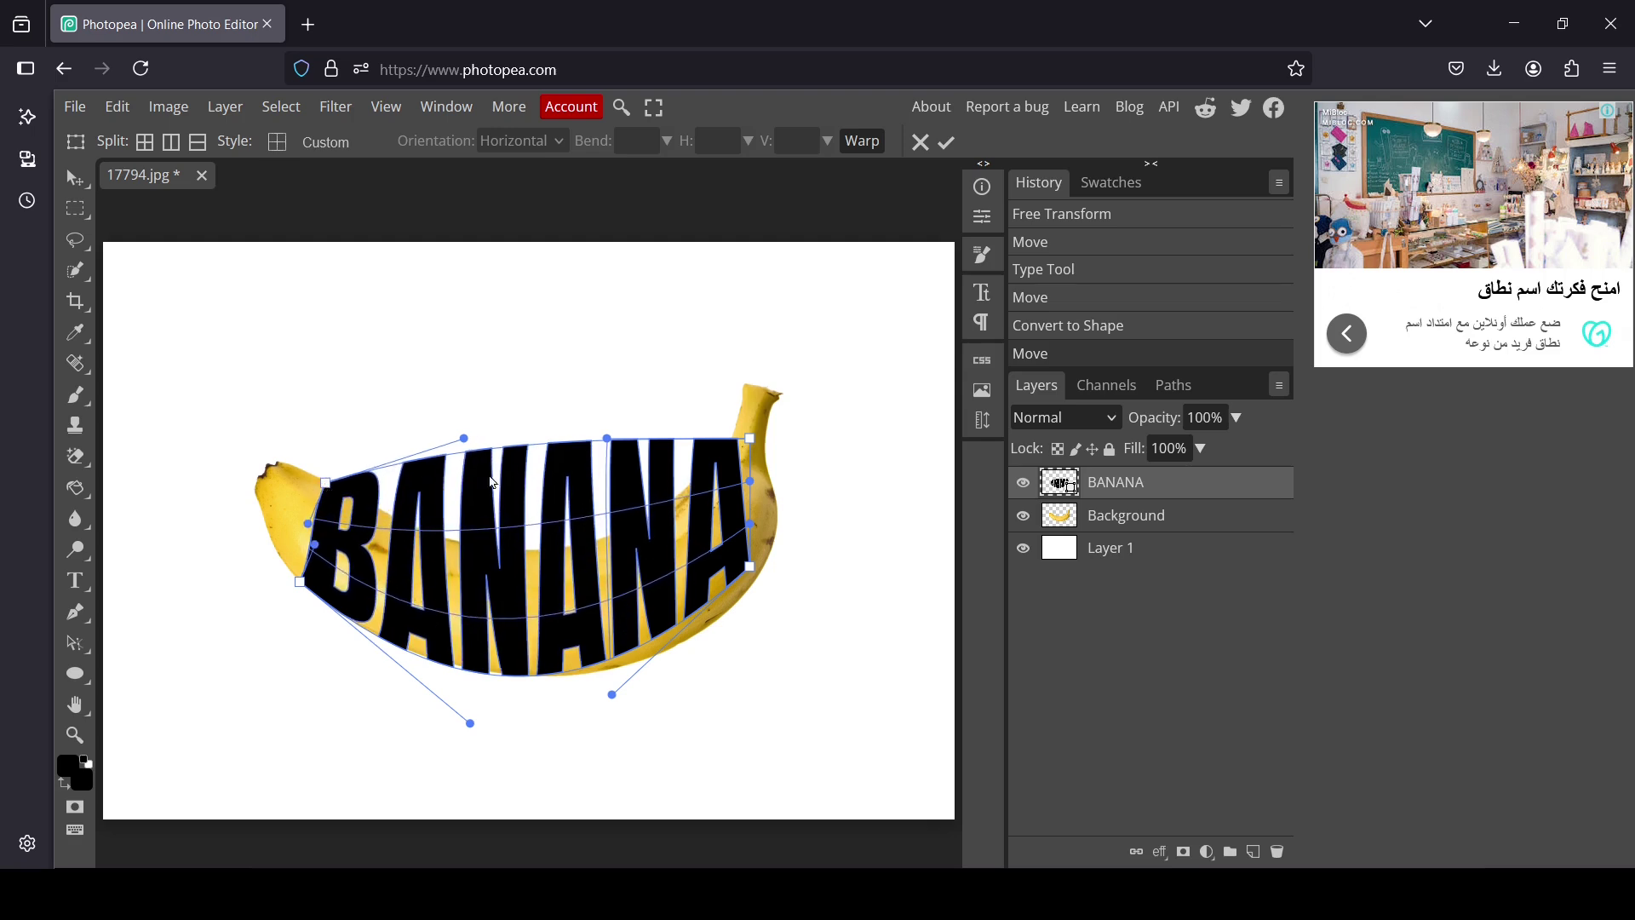
# Step: Refine the warp's middle, lower edge and right end to fit the banana, then commit
pyautogui.moveTo(494, 464); pyautogui.dragTo(500, 568)
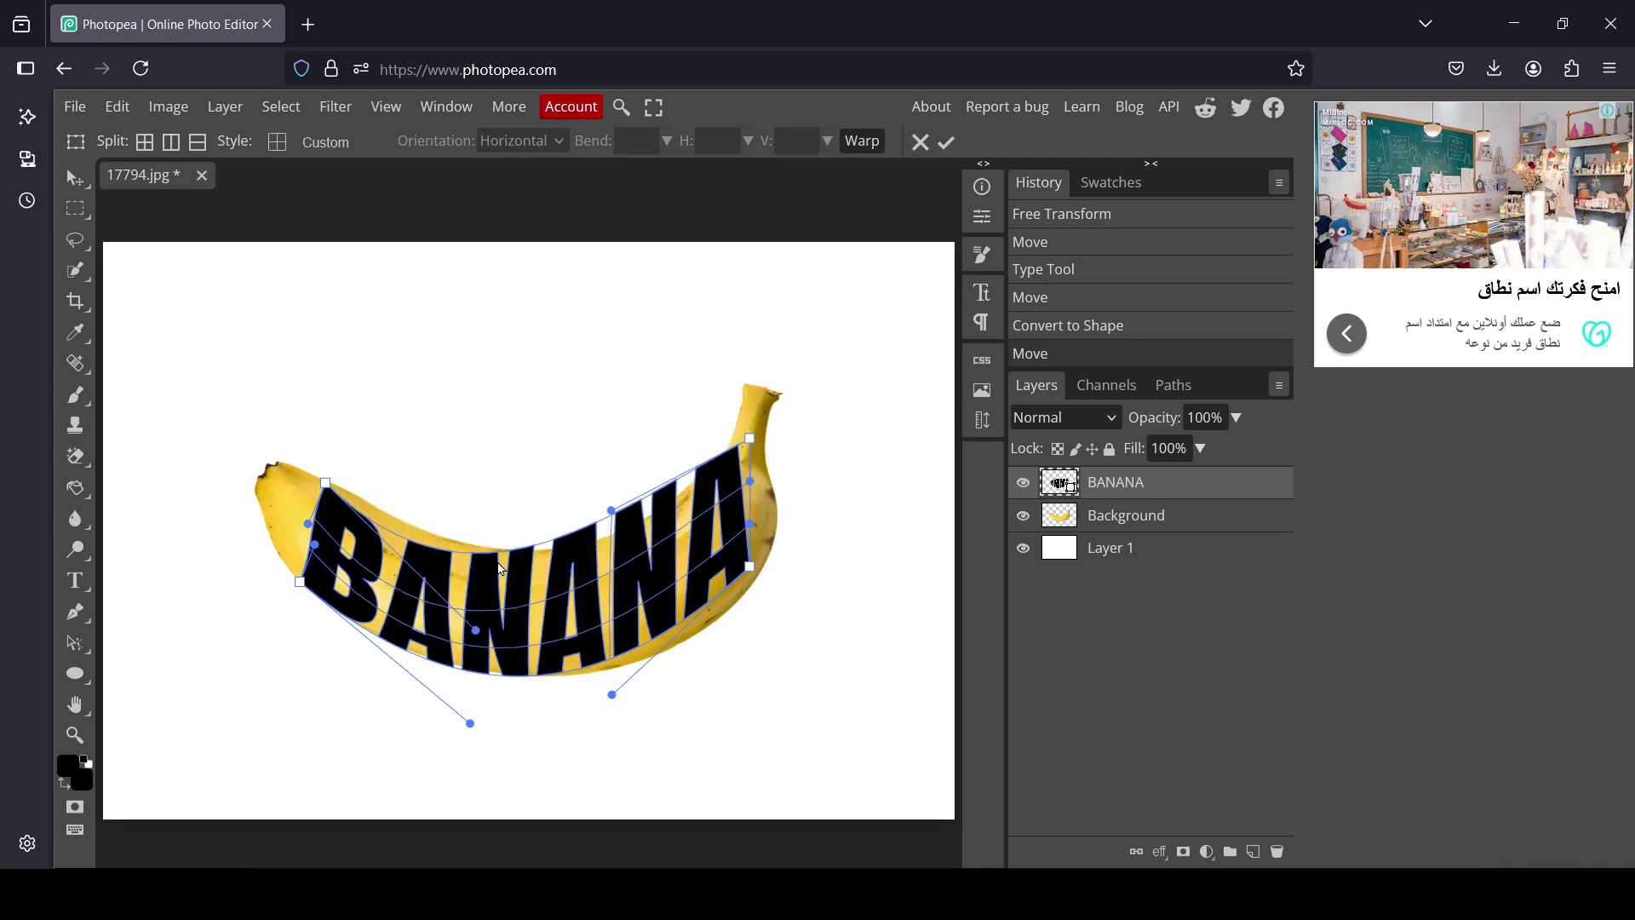
pyautogui.moveTo(480, 637); pyautogui.dragTo(611, 564)
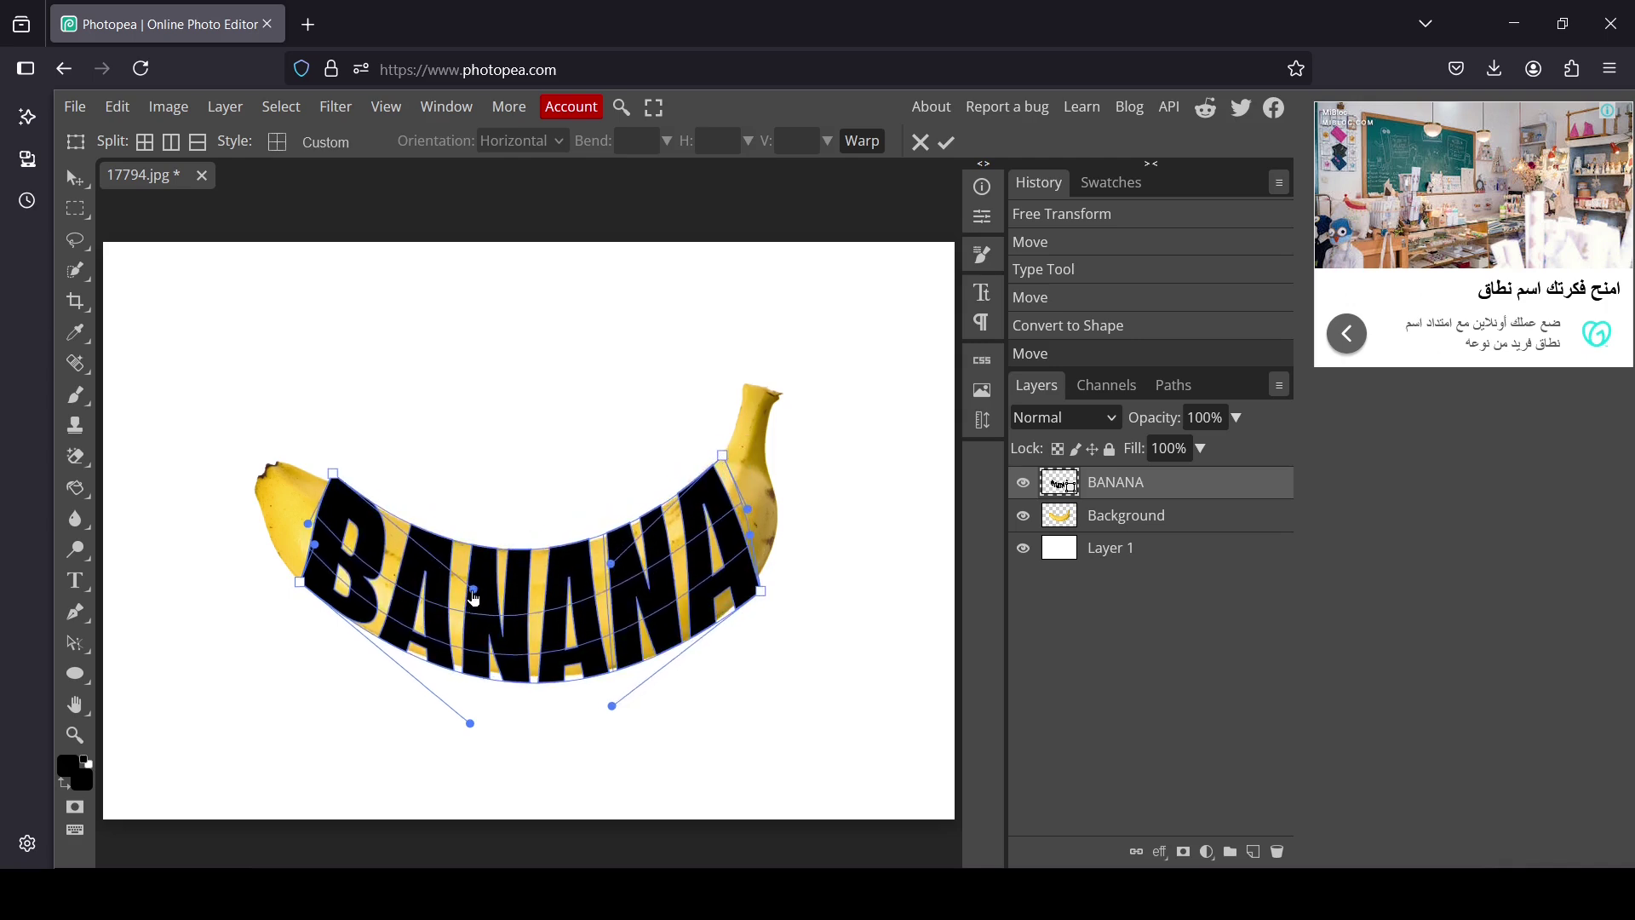
pyautogui.moveTo(532, 684); pyautogui.dragTo(540, 687)
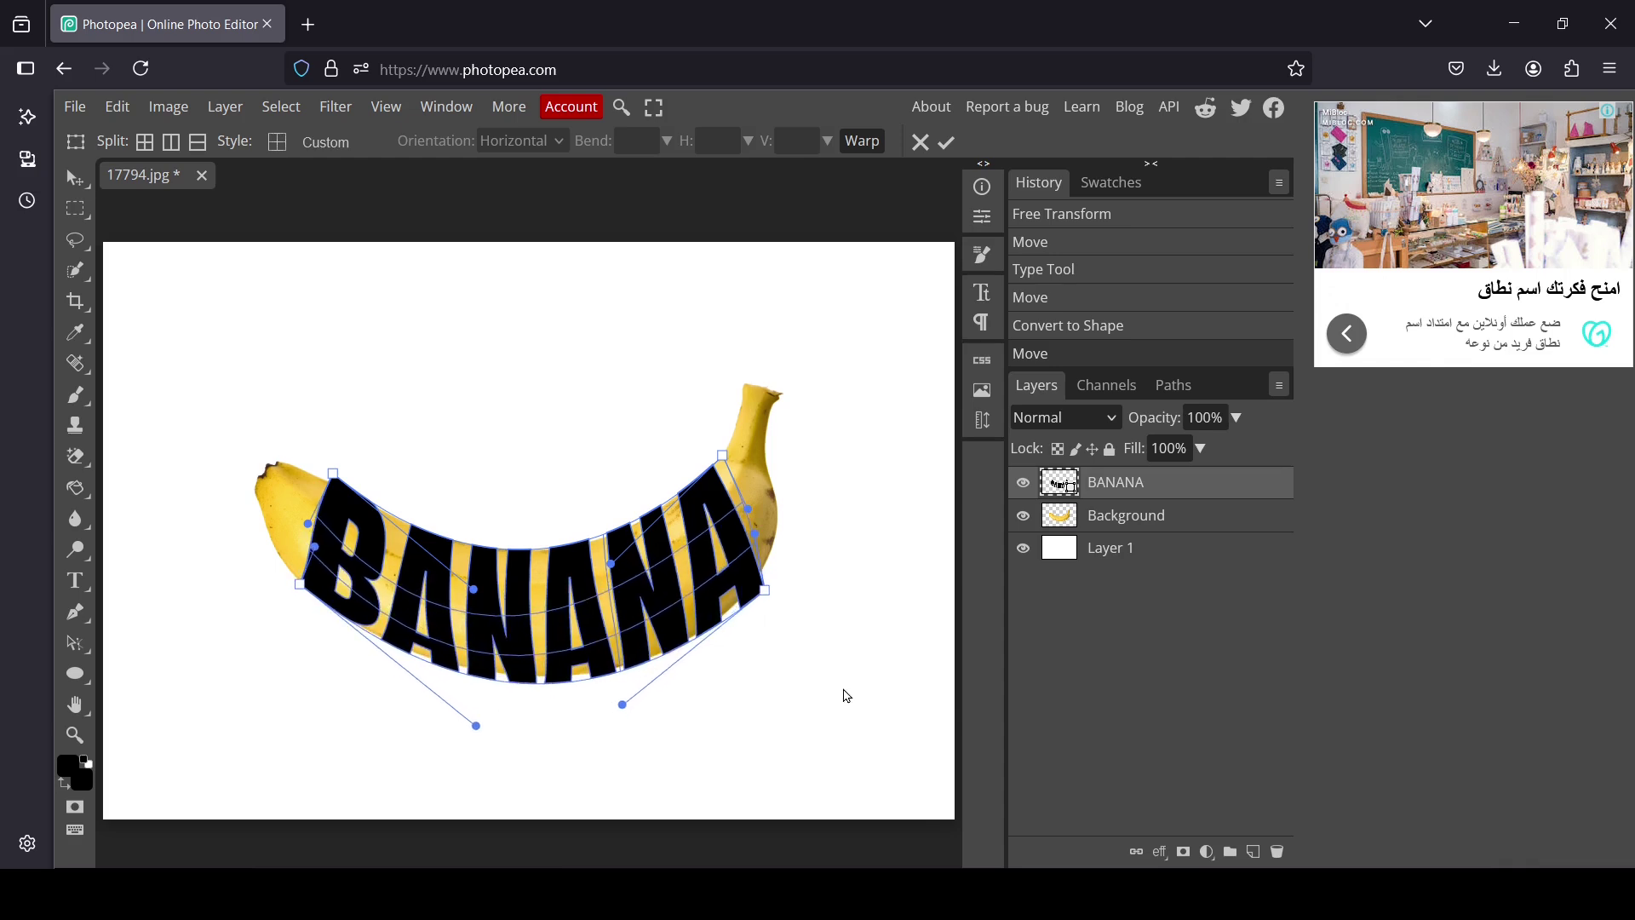
pyautogui.moveTo(579, 545); pyautogui.dragTo(573, 516)
pyautogui.moveTo(764, 596); pyautogui.dragTo(765, 581)
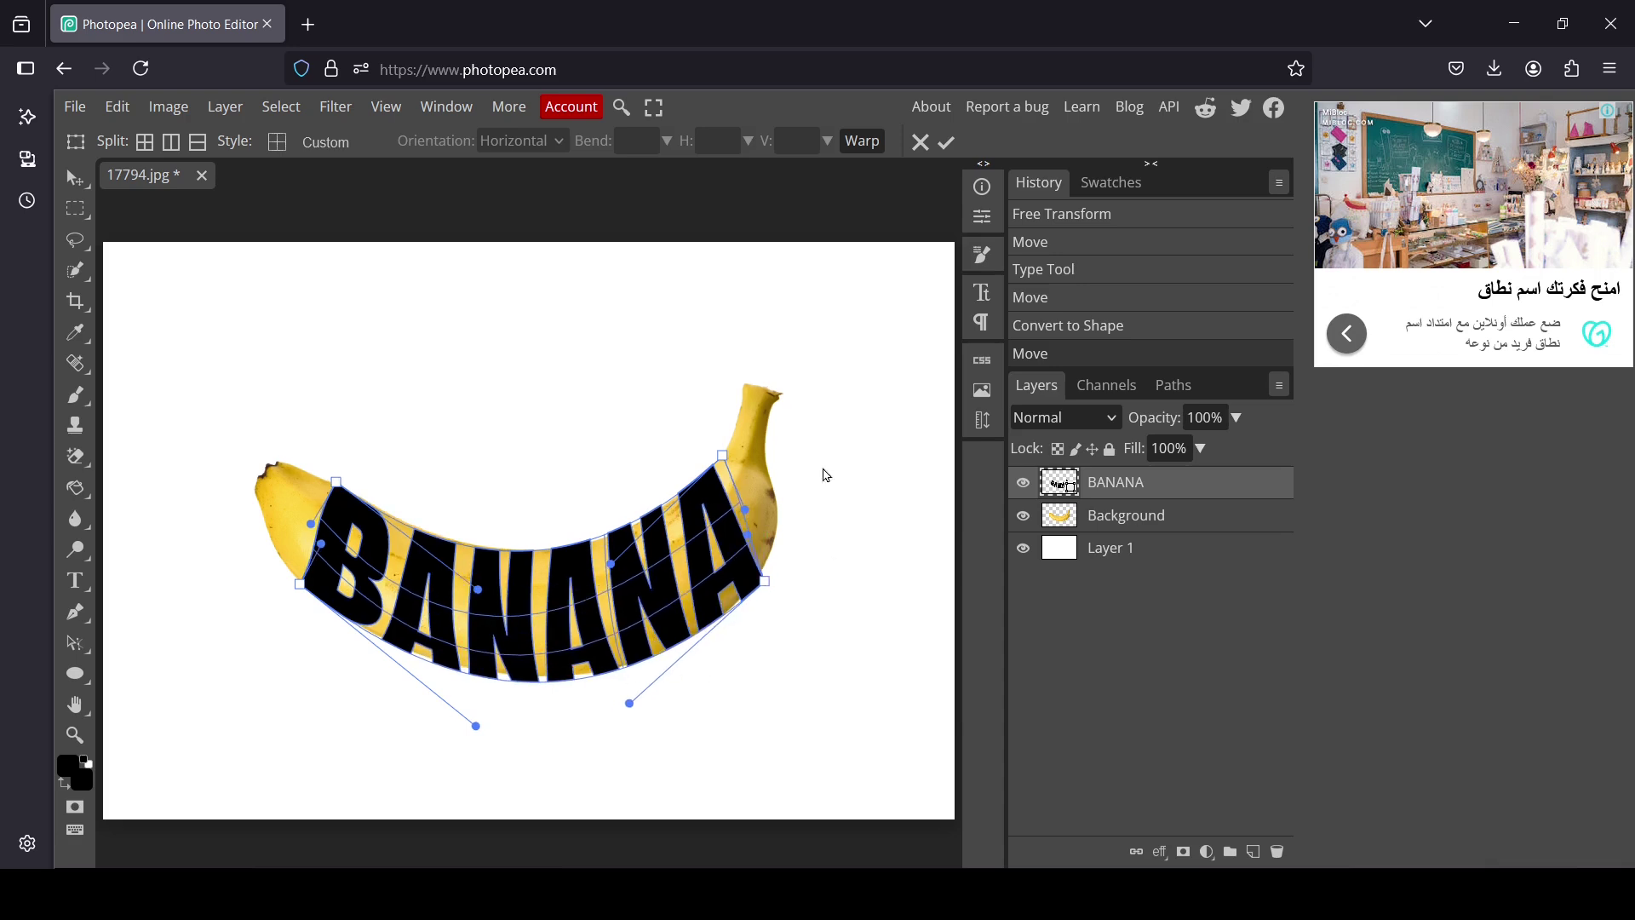
pyautogui.click(949, 145)
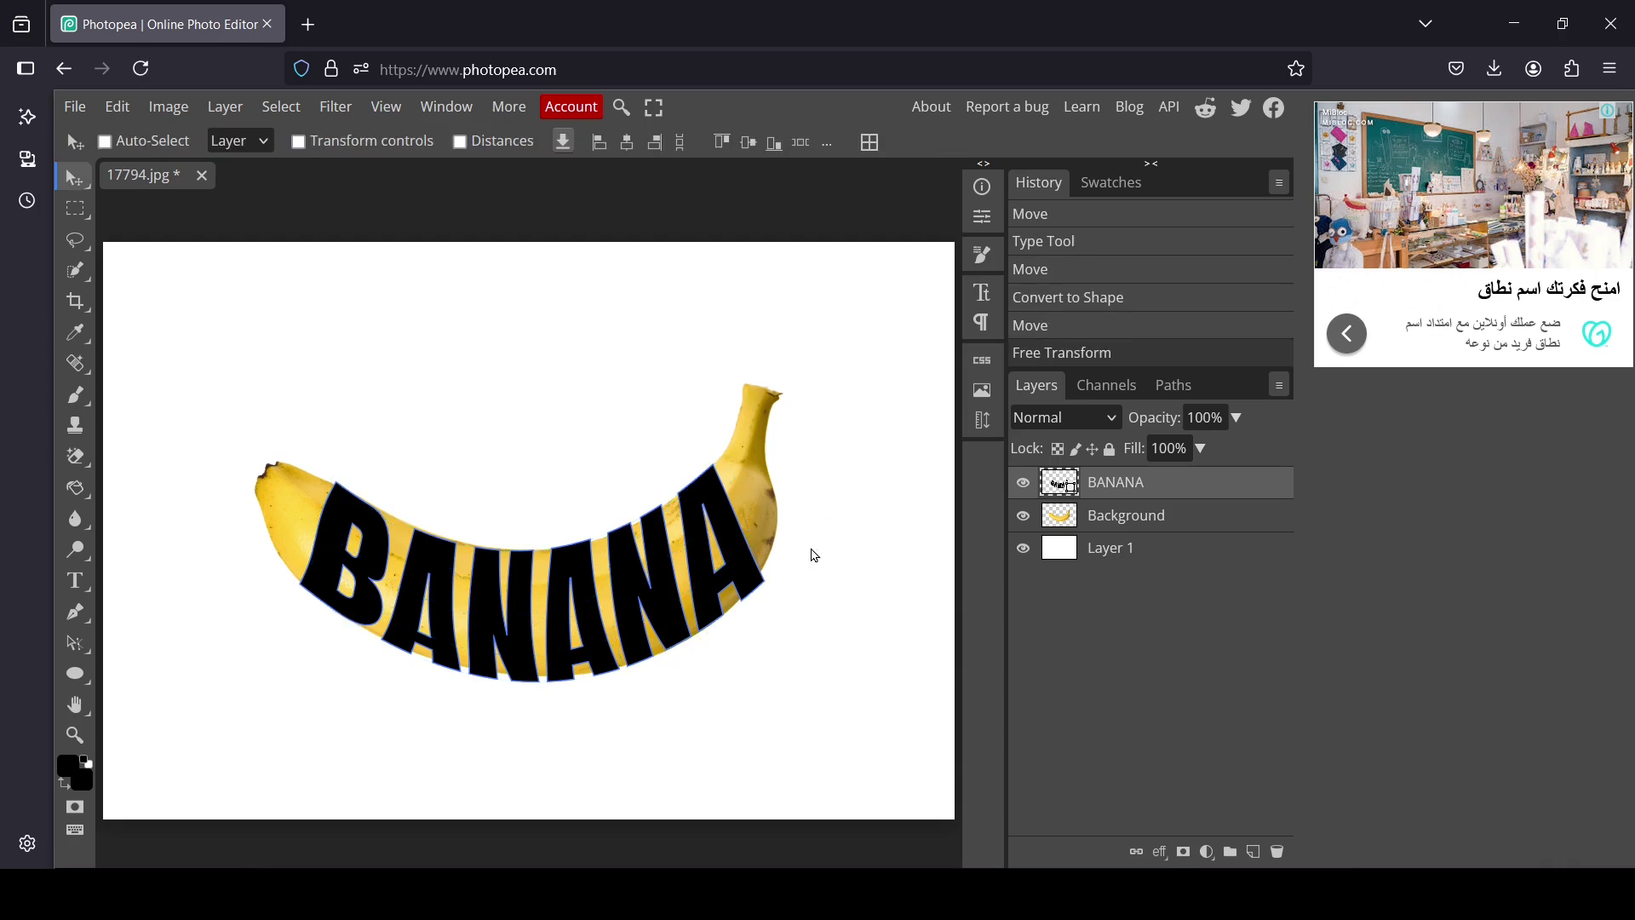
# Step: Load the BANANA letters as a selection, hide that layer, and mask the banana photo to it
pyautogui.press('ctrl')
pyautogui.keyDown('ctrl'); pyautogui.click(1056, 490); pyautogui.keyUp('ctrl')
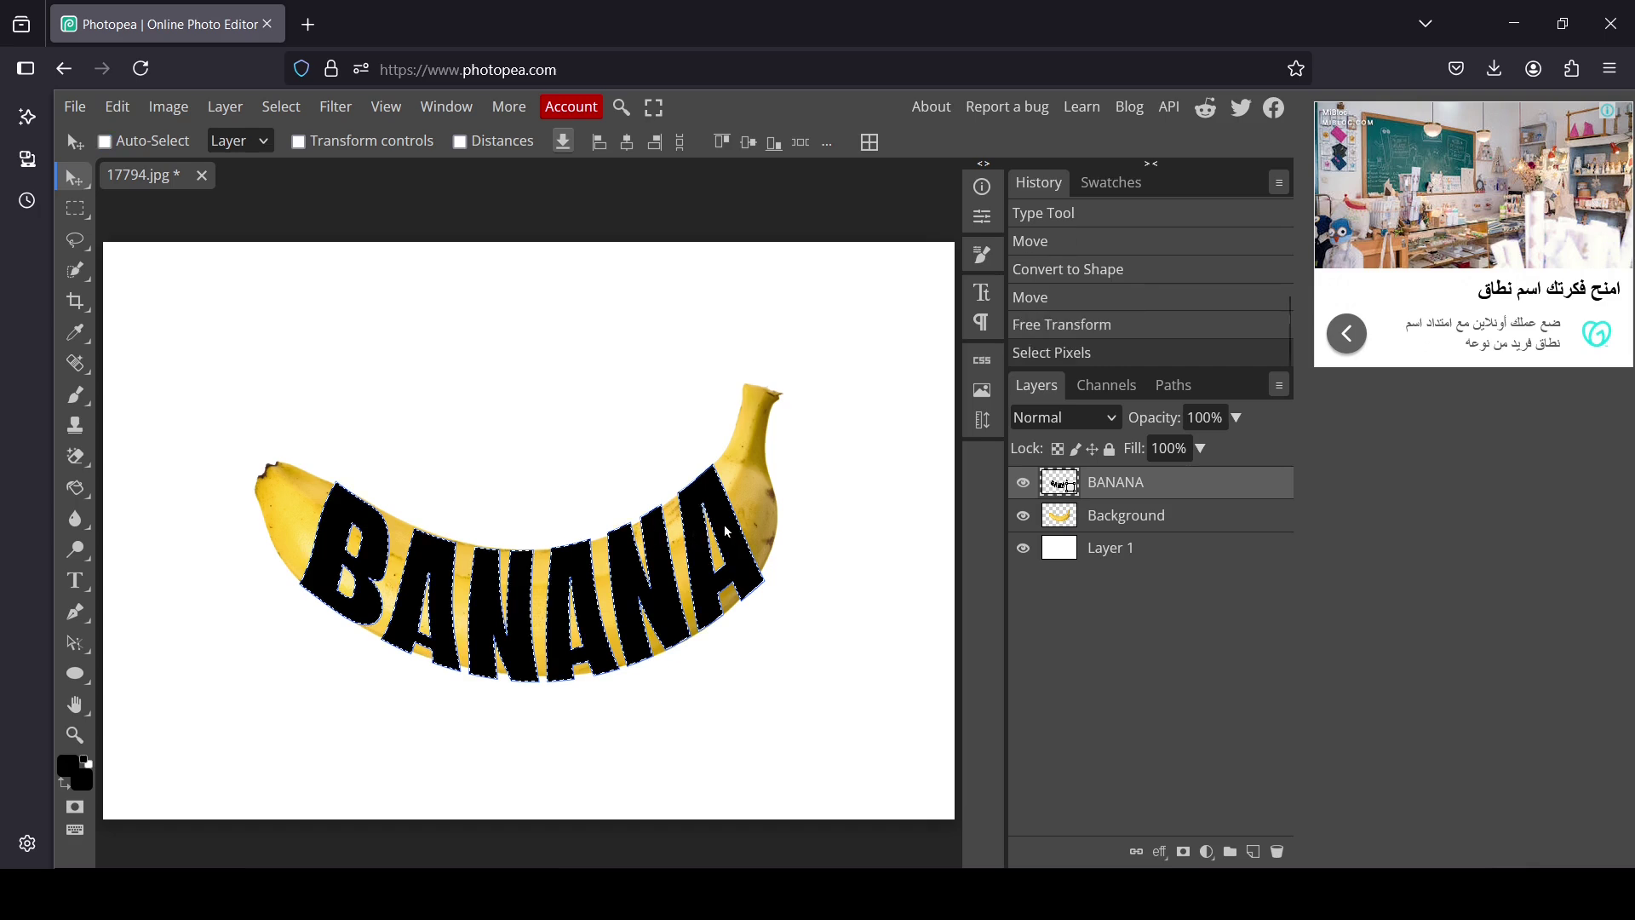
pyautogui.click(1022, 483)
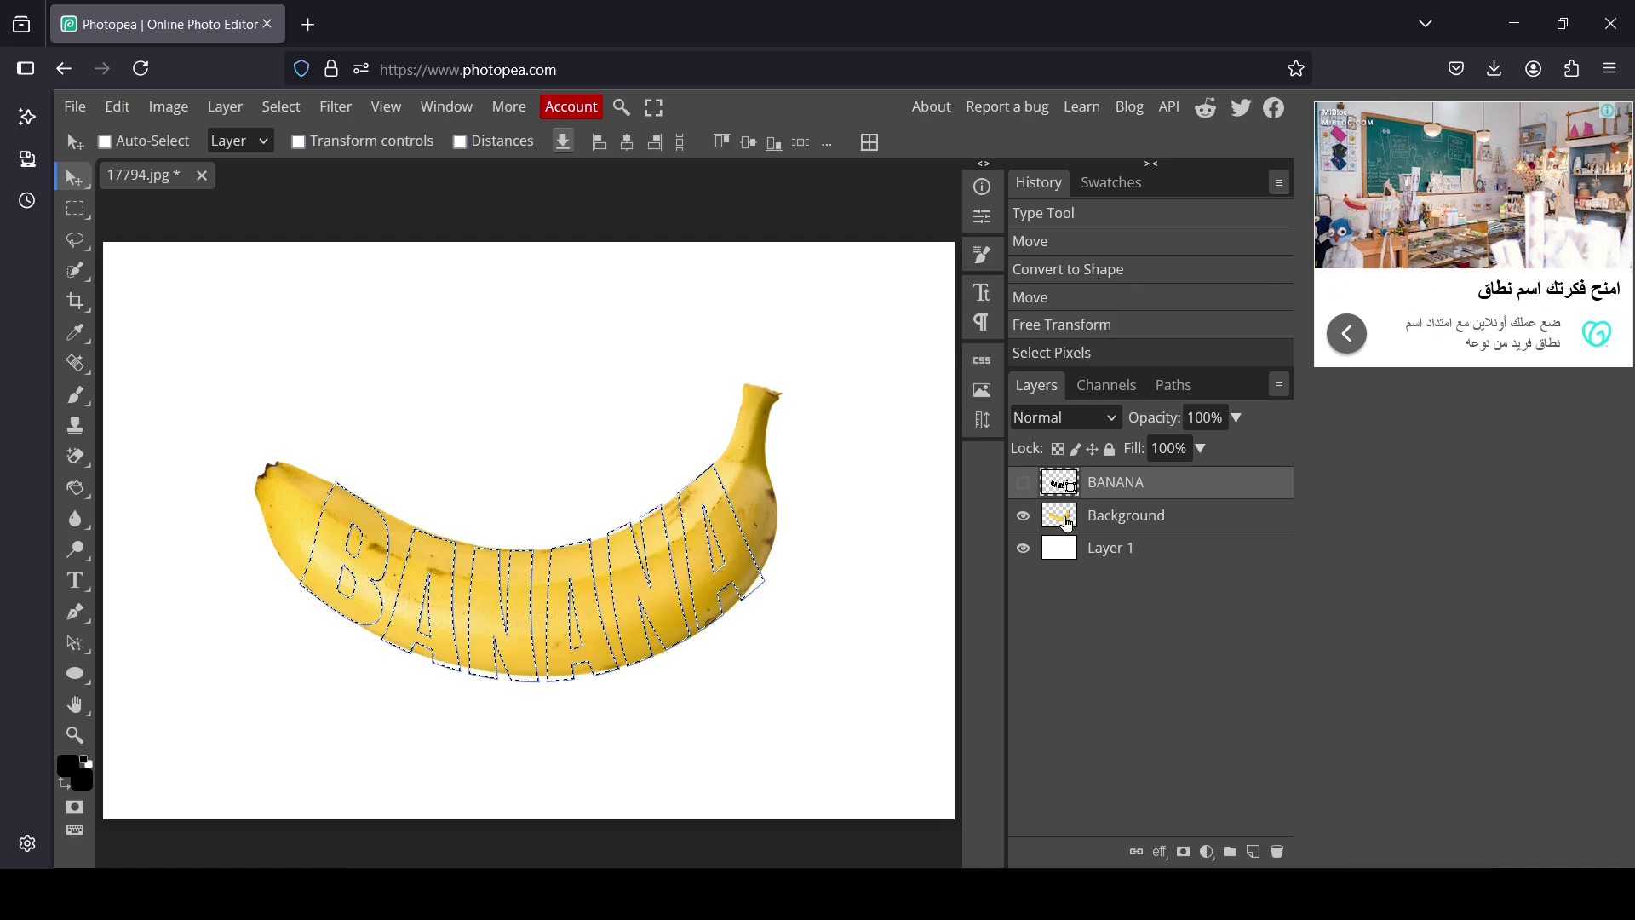
pyautogui.click(1067, 523)
pyautogui.click(1025, 518)
pyautogui.click(1025, 518)
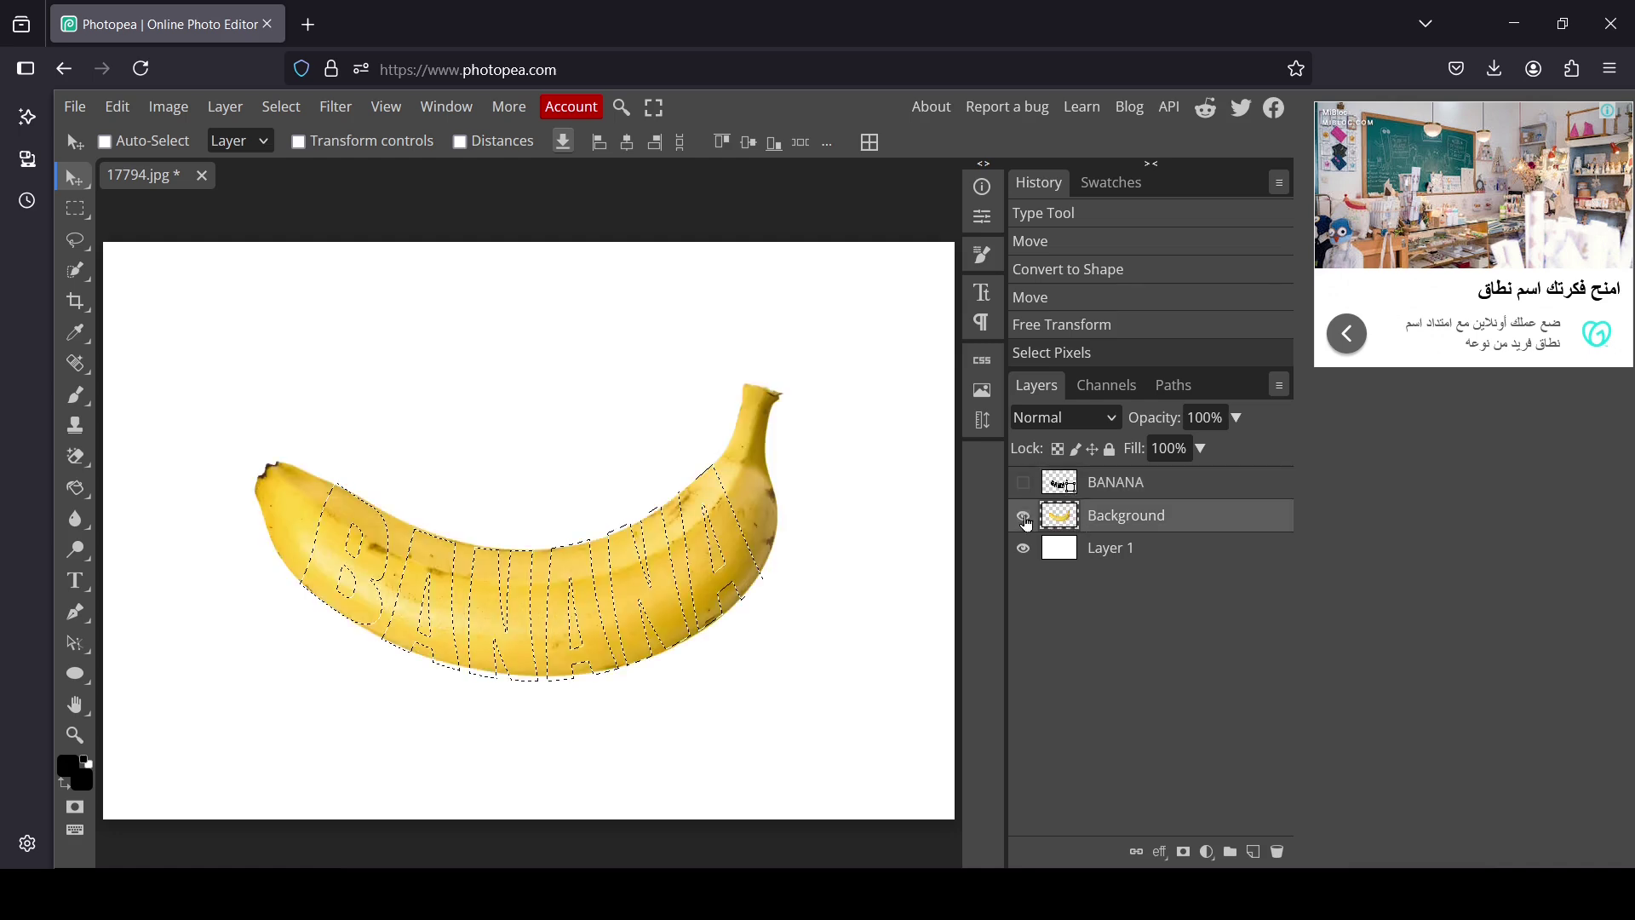
pyautogui.click(1184, 851)
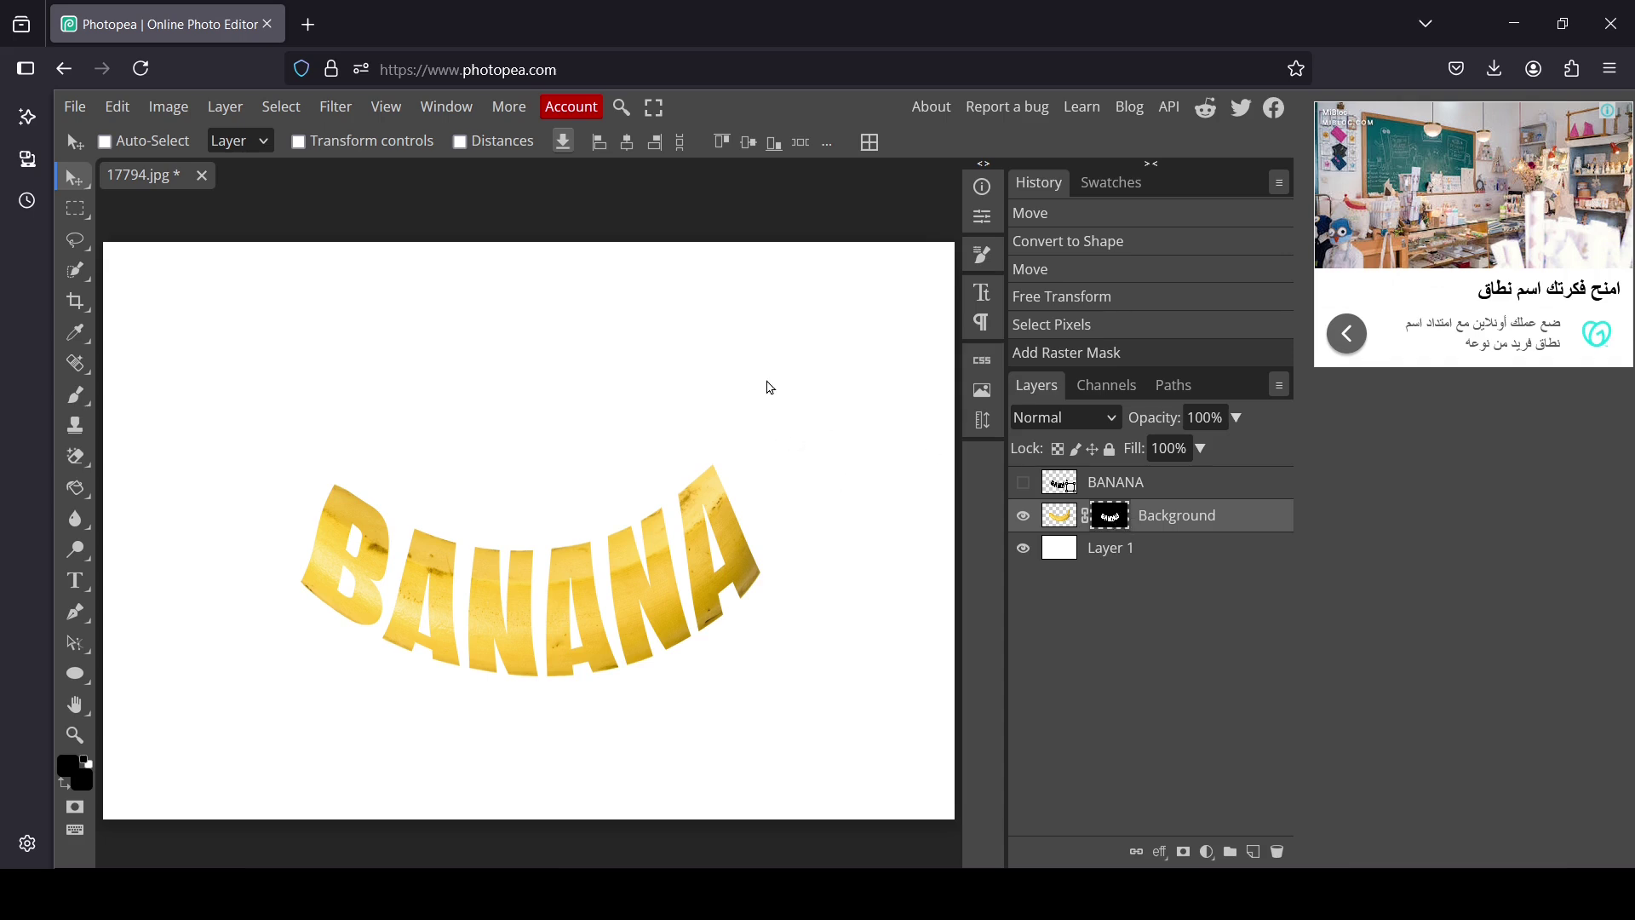
# Step: Switch to the standard Brush with white as the foreground colour and enlarge the brush
pyautogui.click(84, 391)
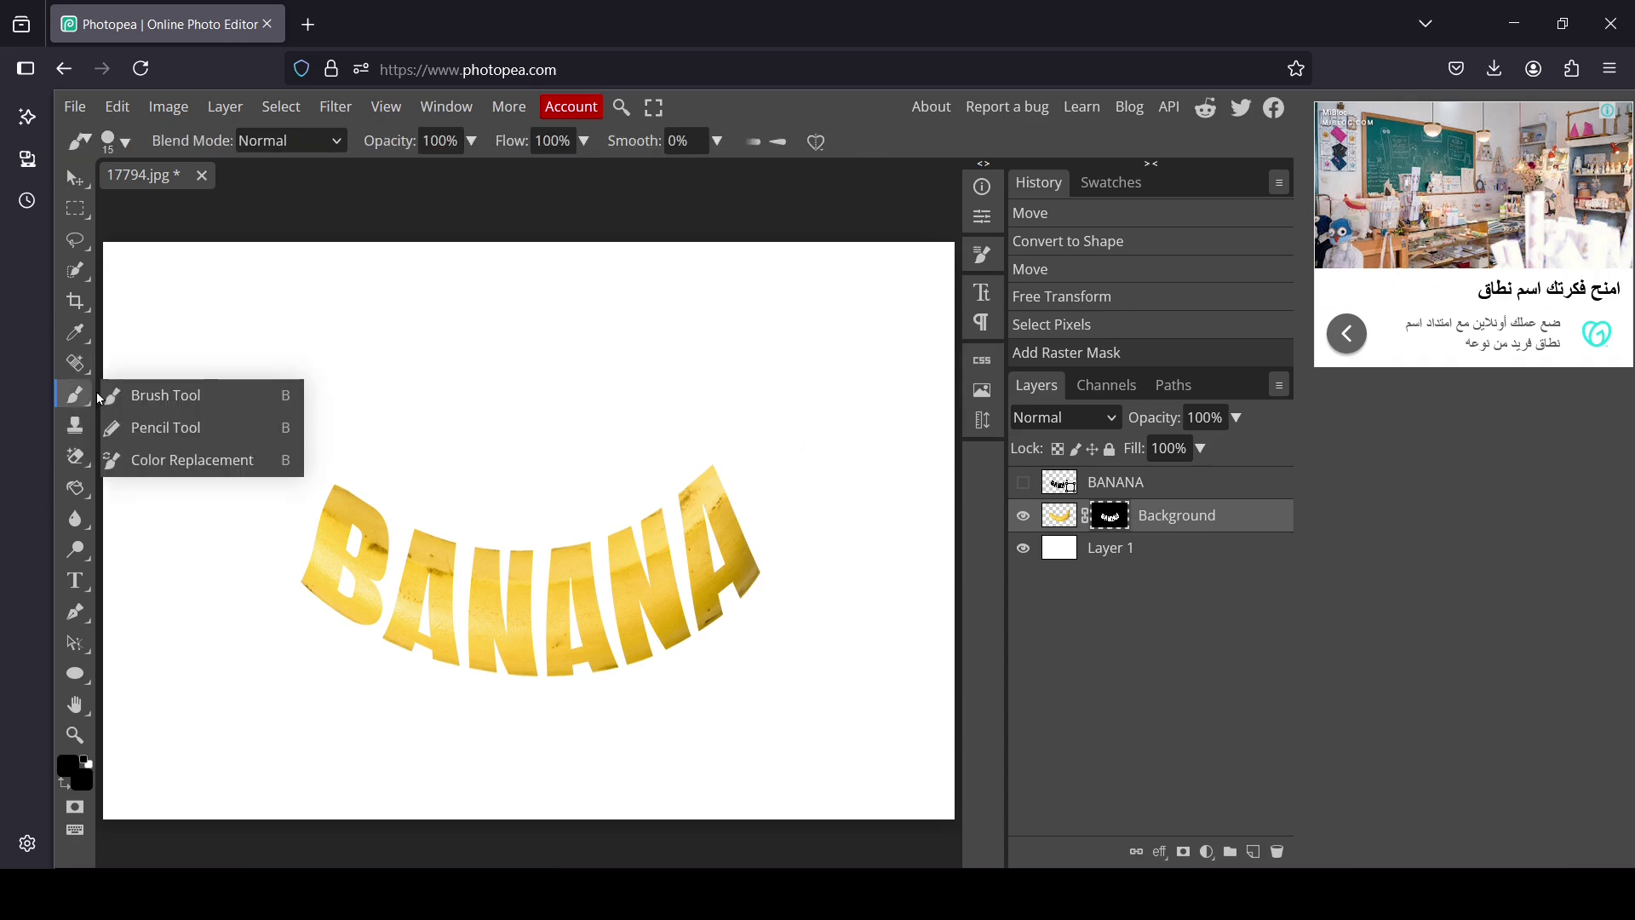
pyautogui.click(181, 394)
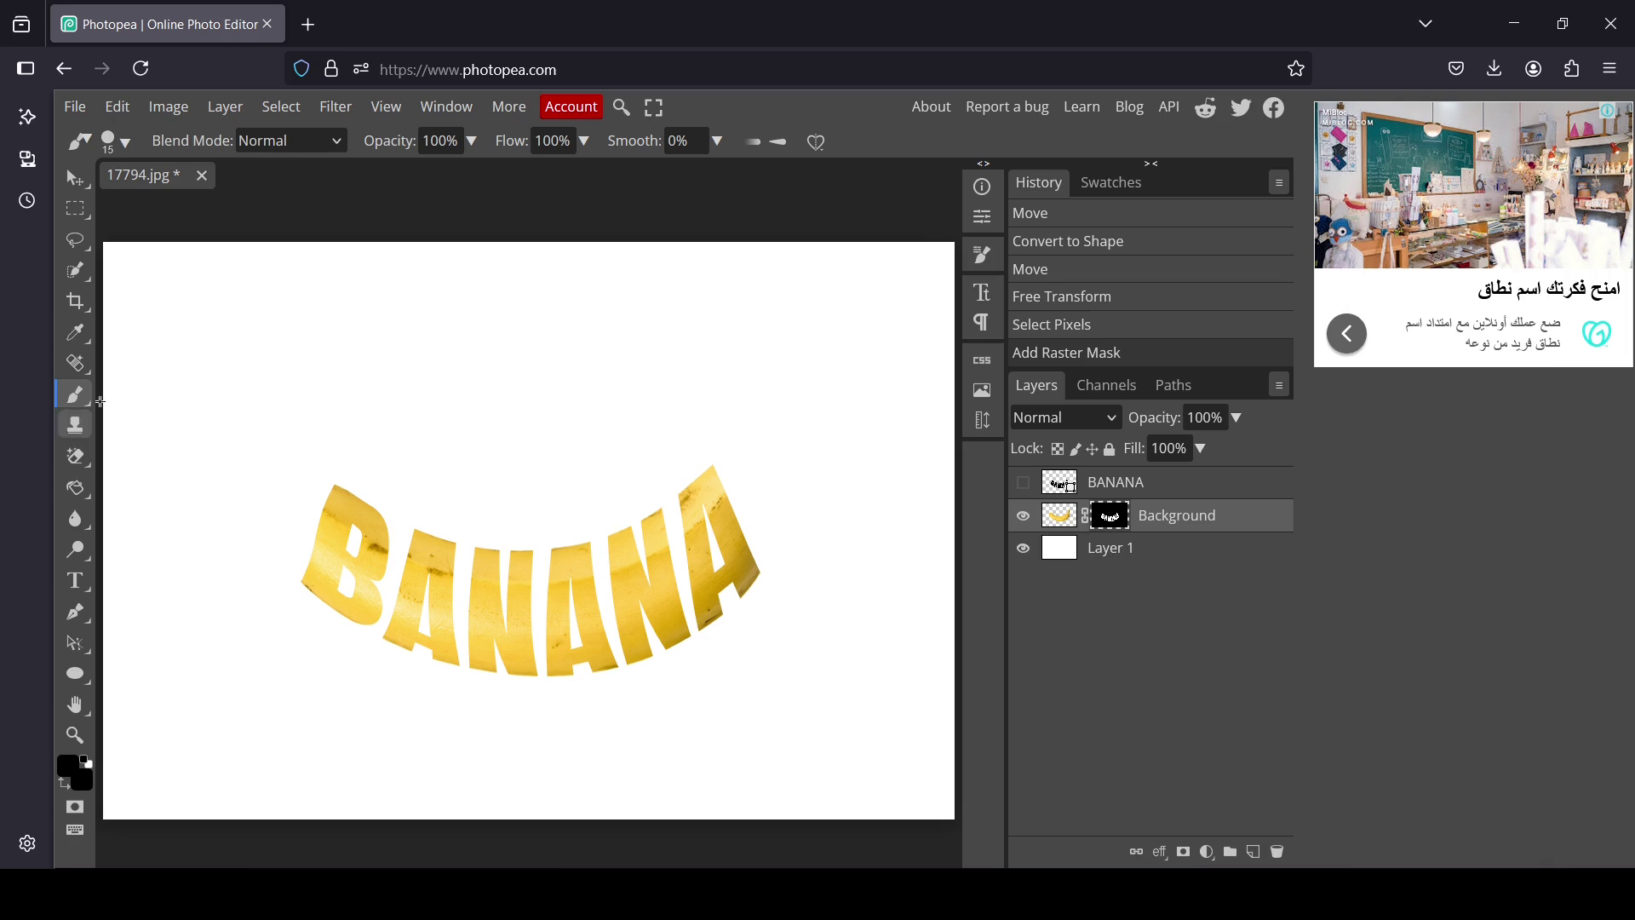
pyautogui.click(70, 770)
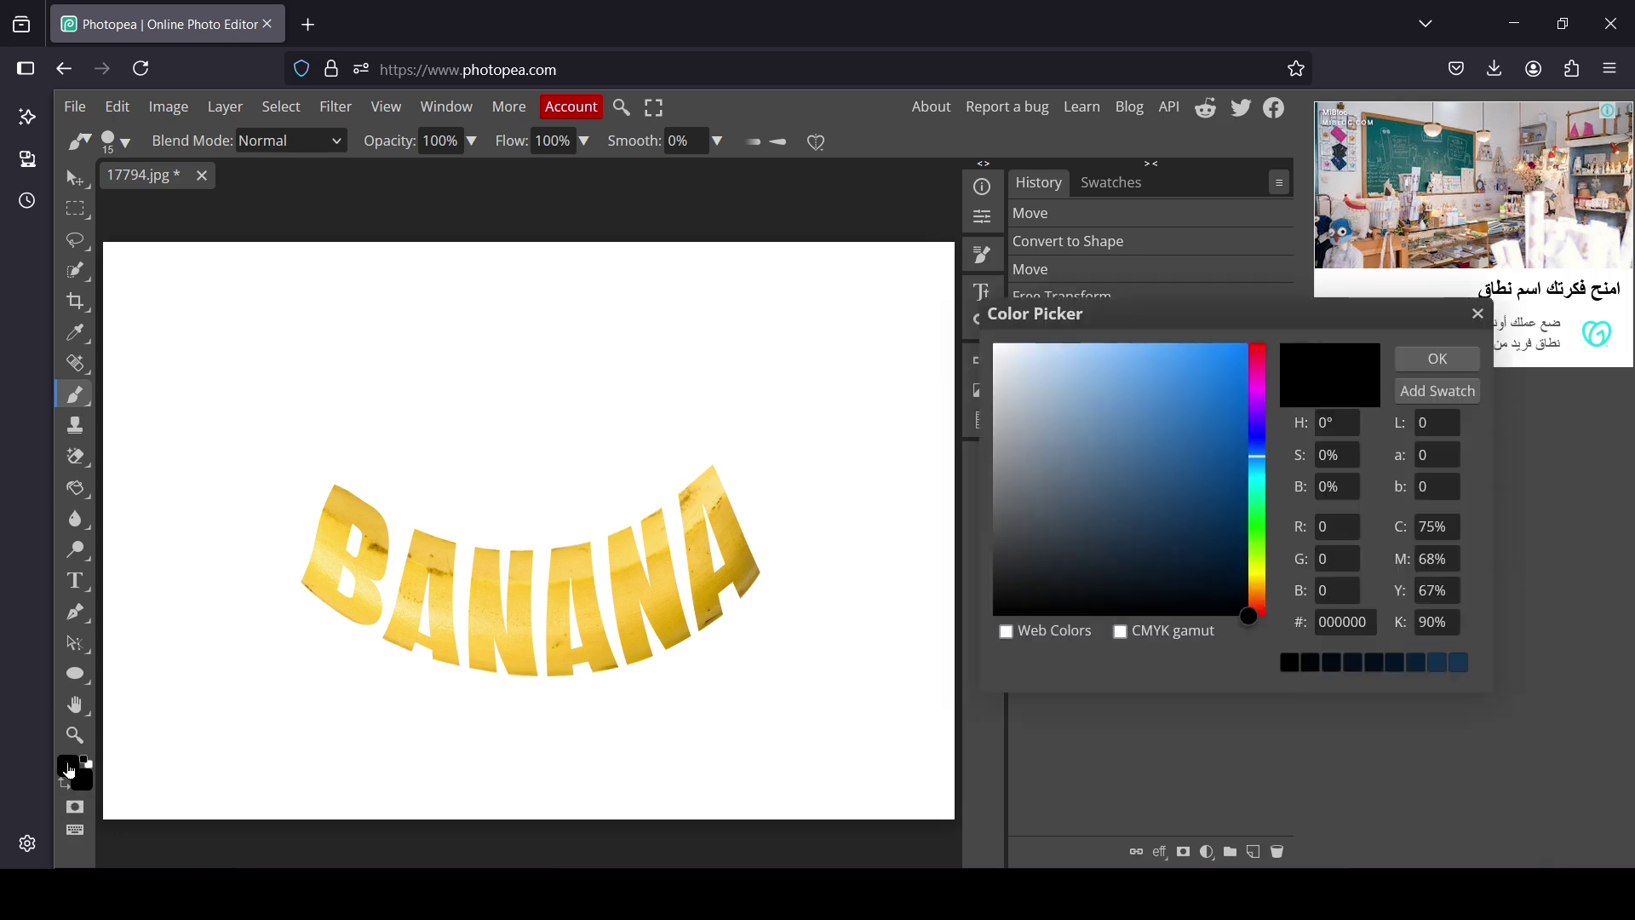
pyautogui.moveTo(1018, 401); pyautogui.dragTo(975, 341)
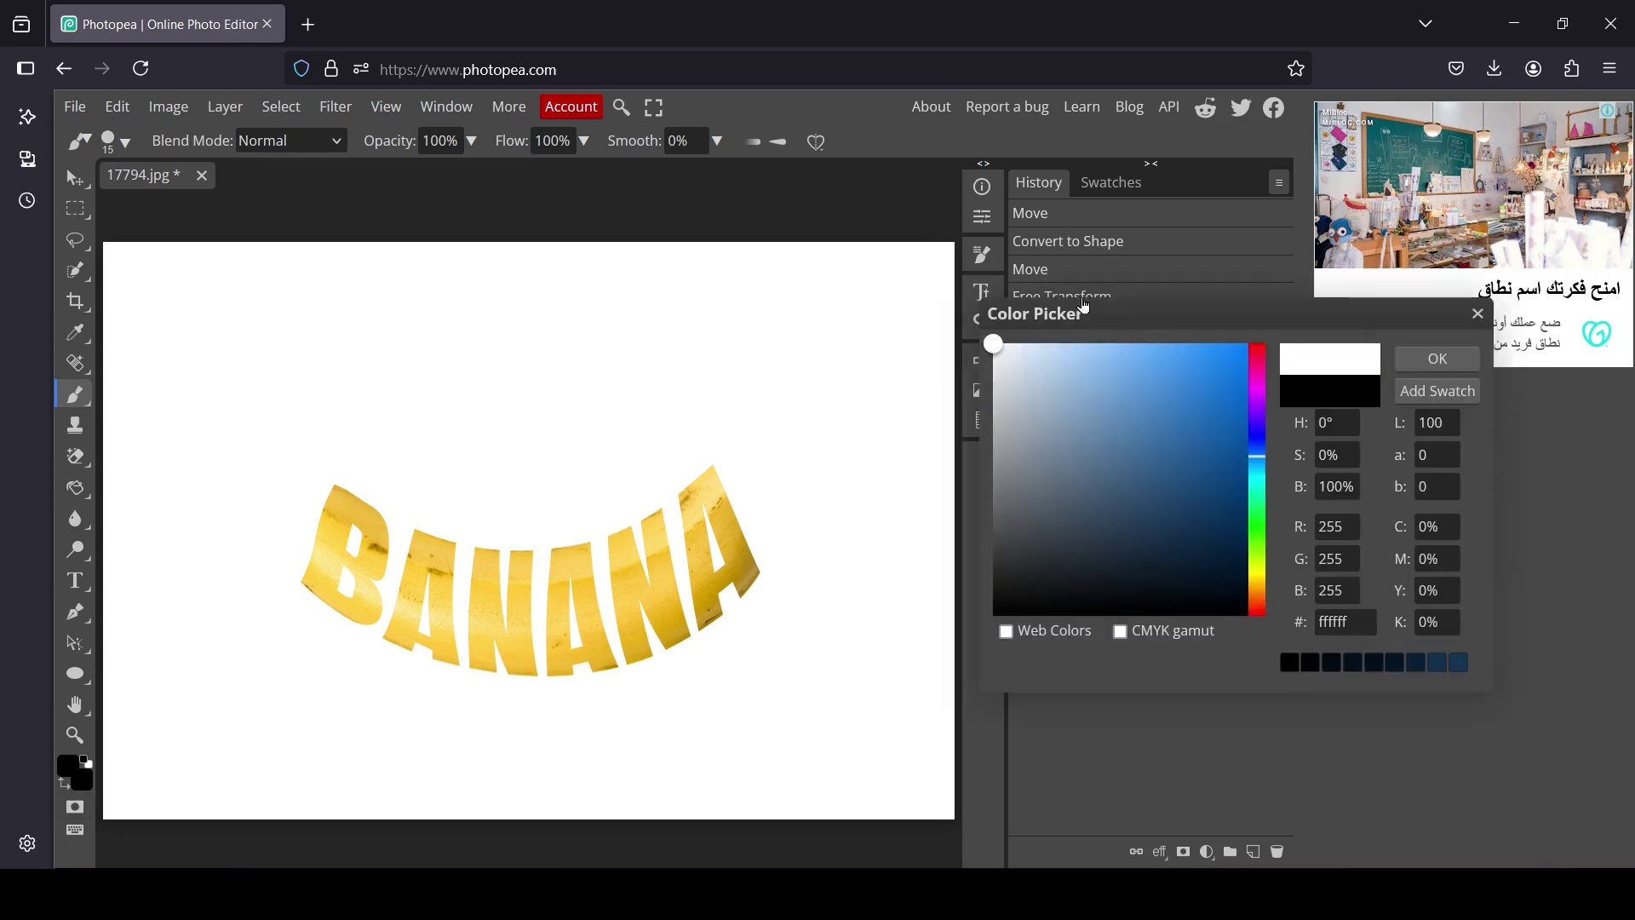
pyautogui.click(1435, 363)
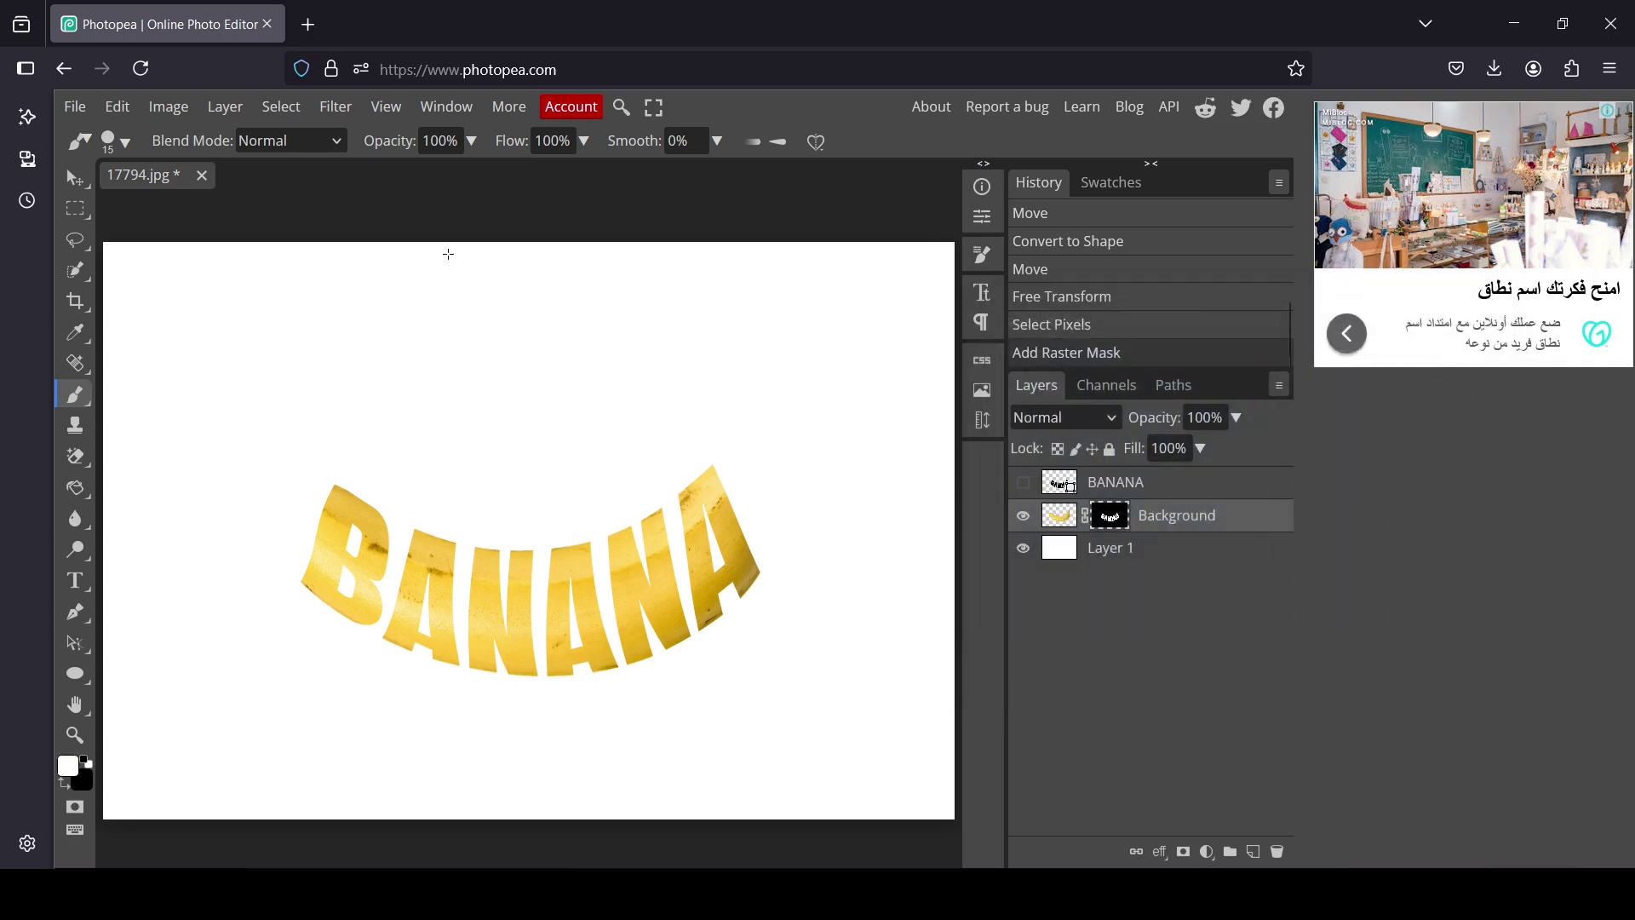
pyautogui.click(125, 143)
pyautogui.moveTo(250, 201); pyautogui.dragTo(272, 203)
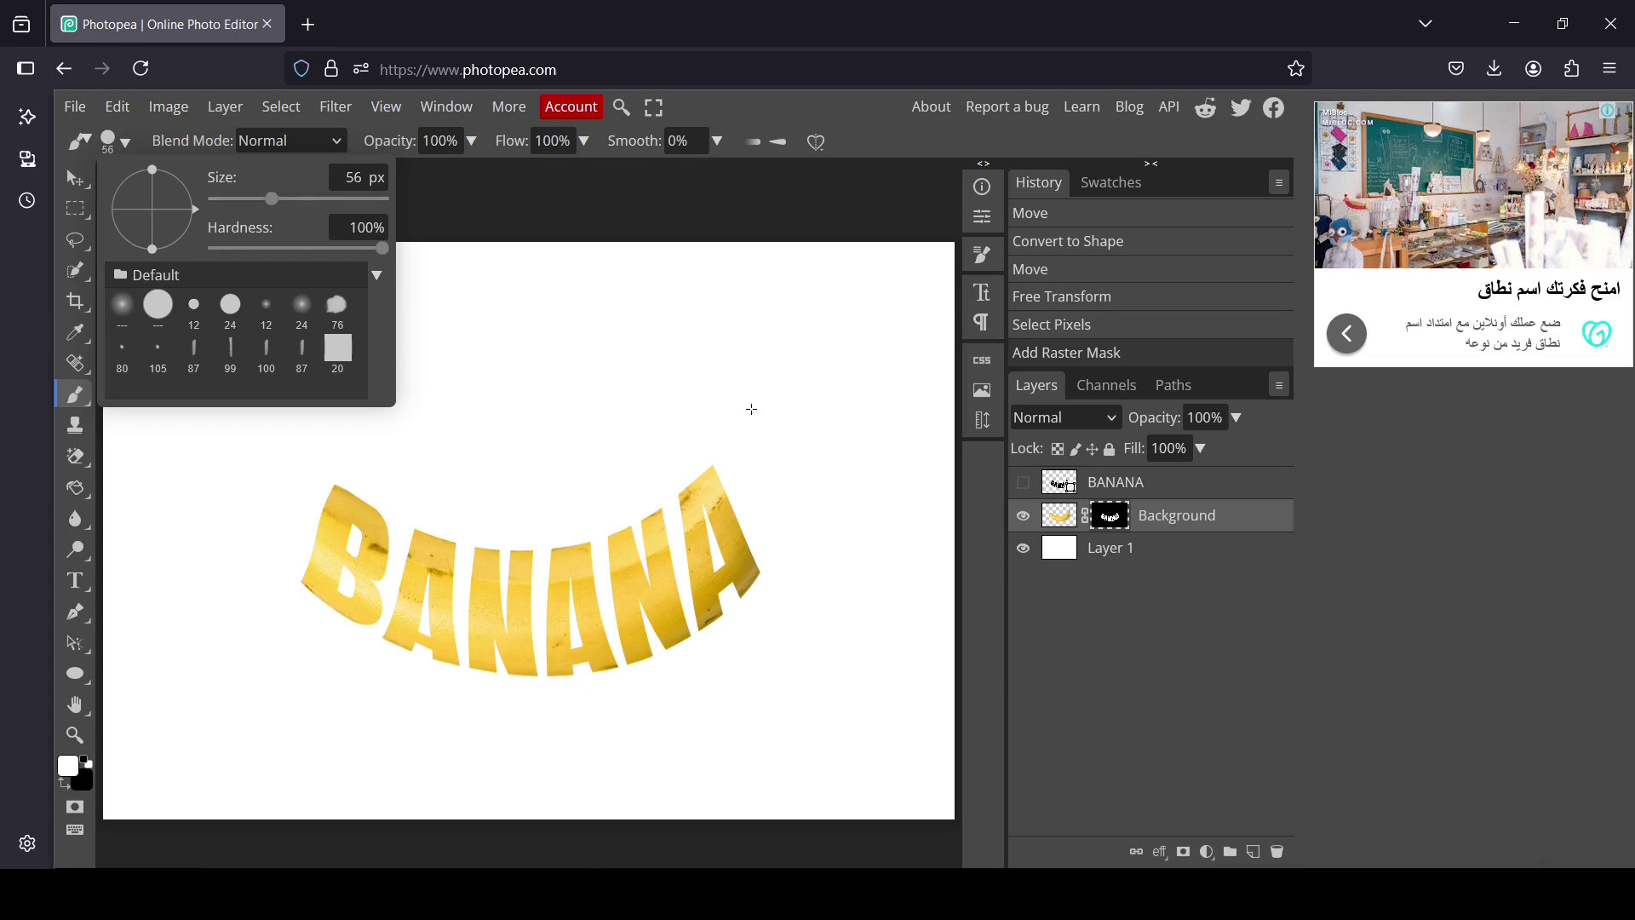
# Step: Paint the mask with a 159 px brush to reveal the banana's stem end and left tip
pyautogui.moveTo(763, 470)
pyautogui.mouseDown()
pyautogui.moveTo(721, 471)
pyautogui.moveTo(717, 452)
pyautogui.moveTo(756, 537)
pyautogui.mouseUp()
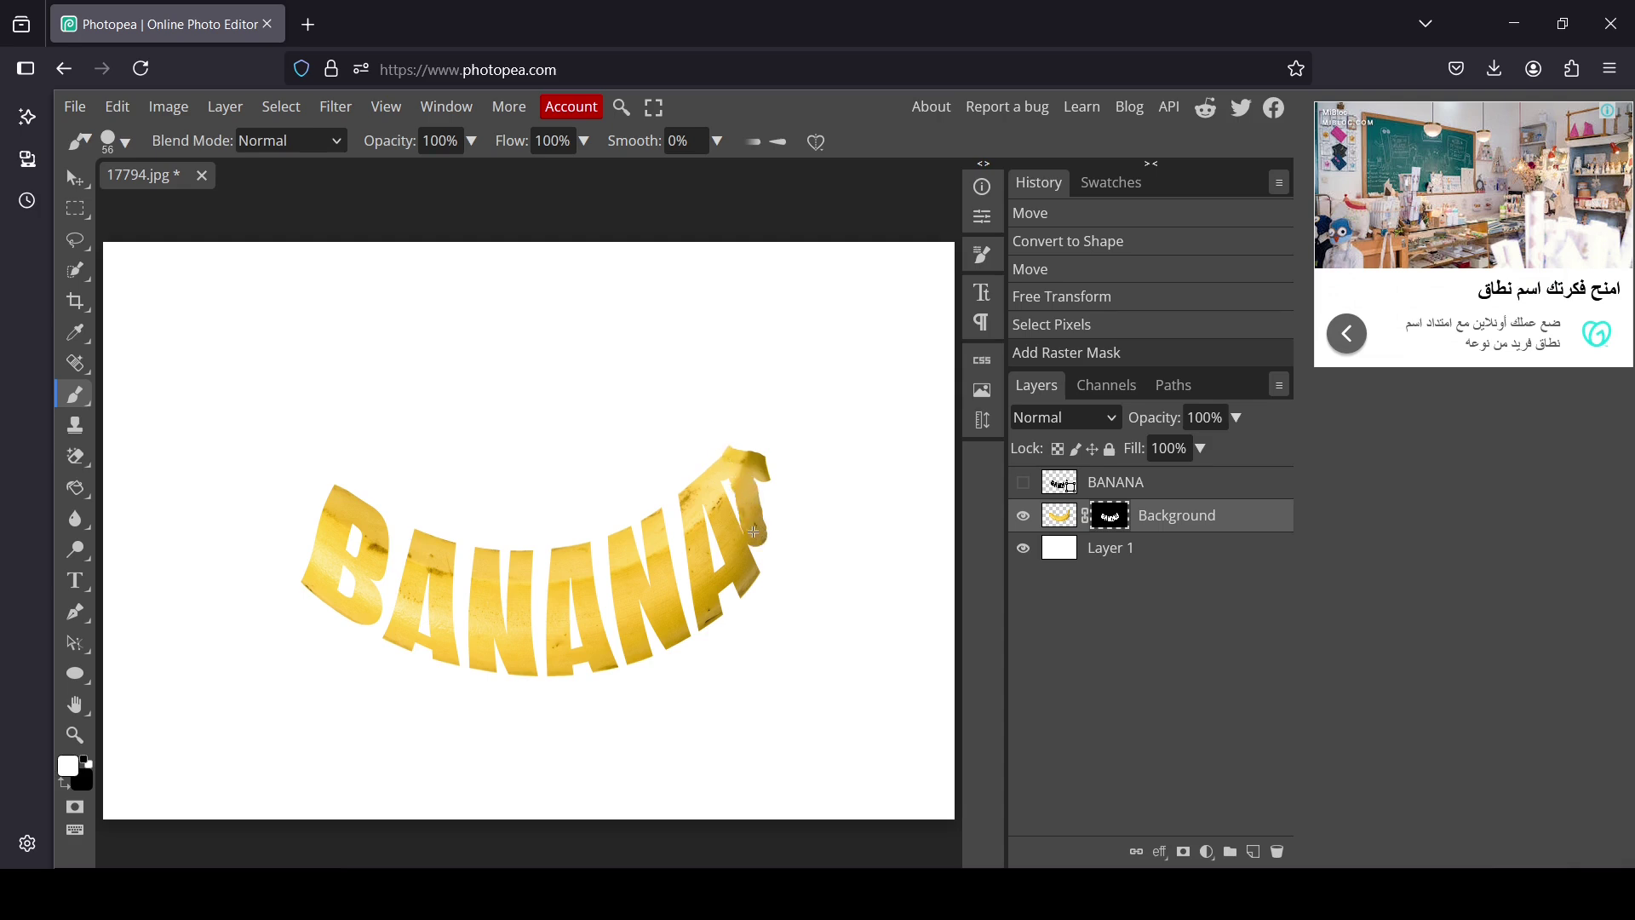
pyautogui.click(131, 146)
pyautogui.moveTo(272, 200); pyautogui.dragTo(299, 204)
pyautogui.moveTo(800, 447)
pyautogui.mouseDown()
pyautogui.moveTo(761, 455)
pyautogui.moveTo(745, 438)
pyautogui.moveTo(759, 426)
pyautogui.moveTo(773, 504)
pyautogui.moveTo(745, 485)
pyautogui.moveTo(761, 566)
pyautogui.mouseUp()
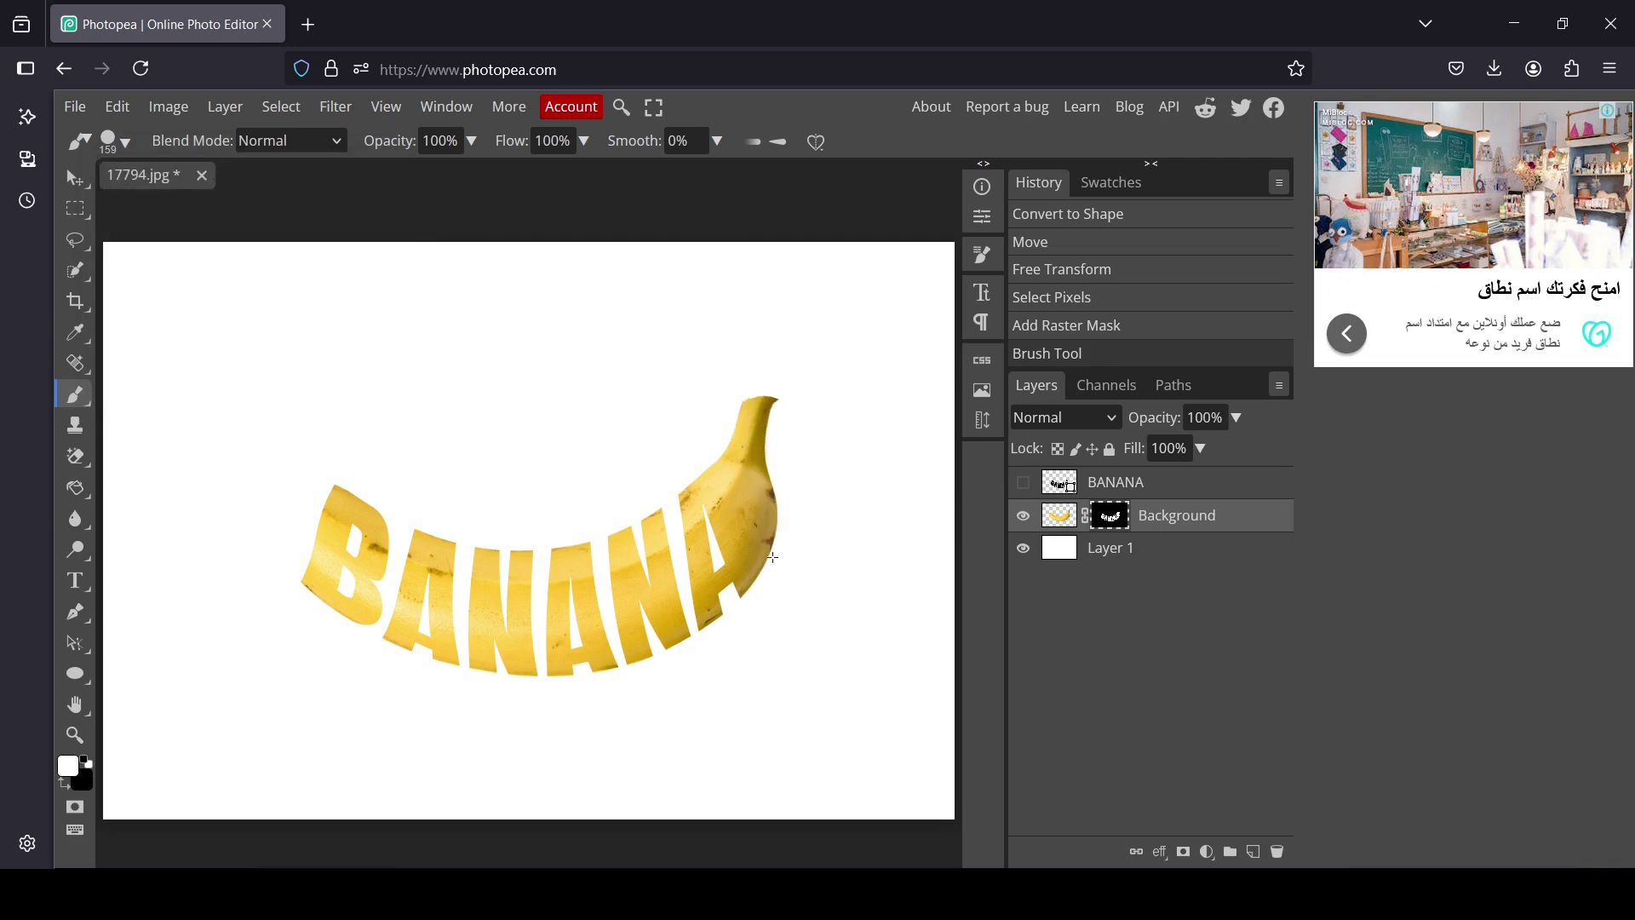
pyautogui.moveTo(331, 472)
pyautogui.mouseDown()
pyautogui.moveTo(280, 528)
pyautogui.moveTo(266, 487)
pyautogui.mouseUp()
pyautogui.click(360, 489)
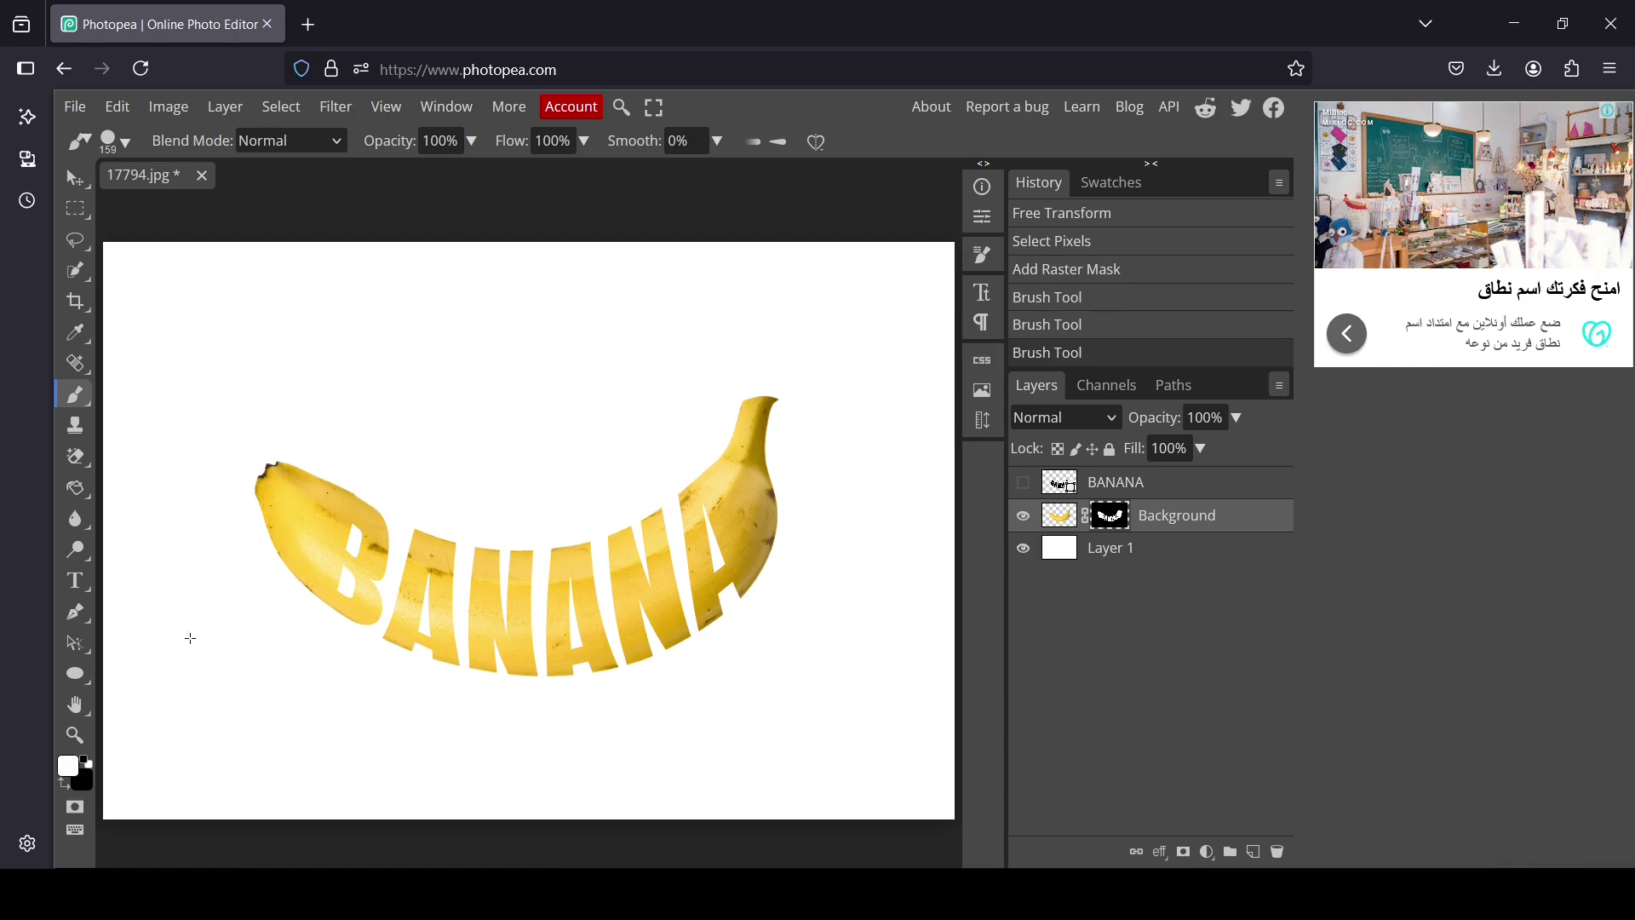
# Step: Zoom in near the B and paint out a stray sliver on the mask with a 9 px black brush
pyautogui.click(76, 743)
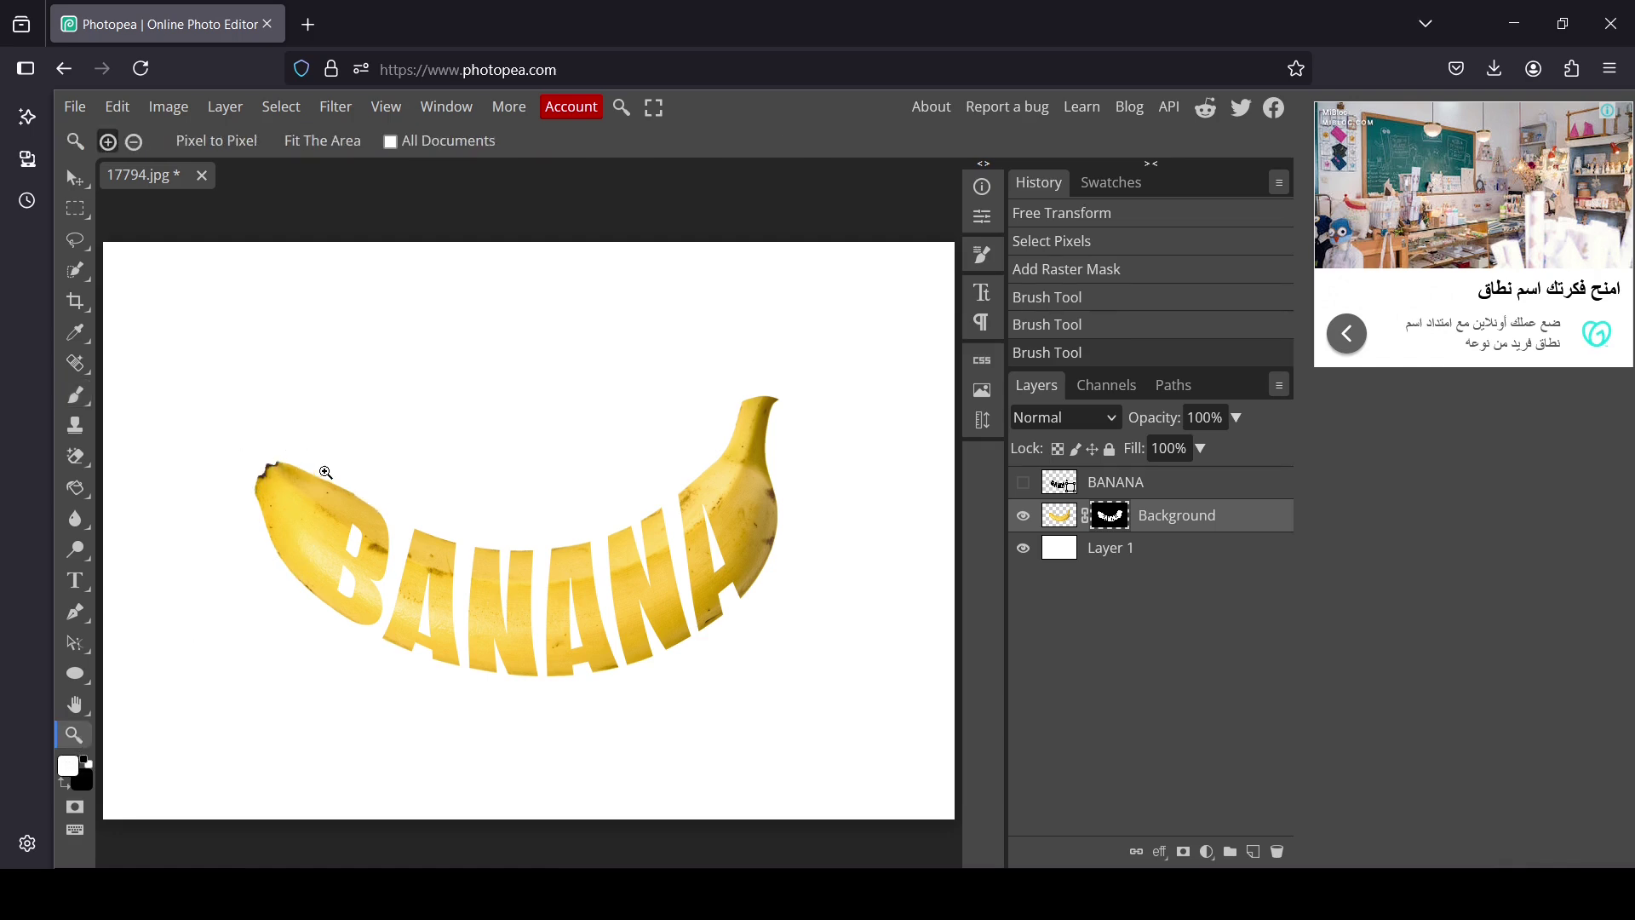
pyautogui.click(358, 493)
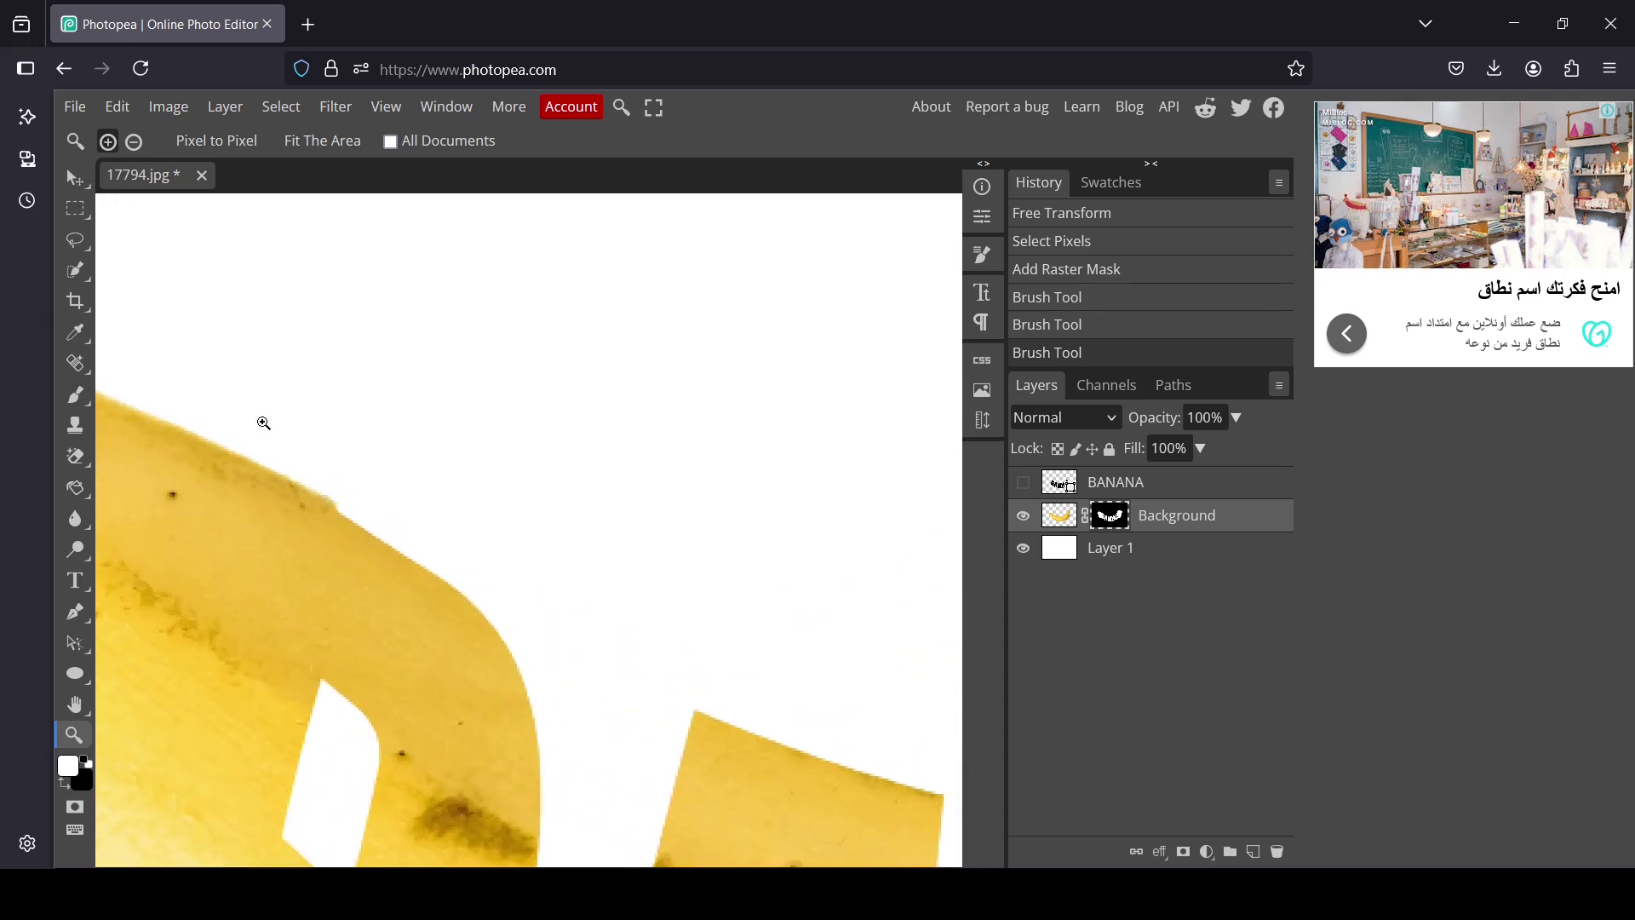
pyautogui.moveTo(78, 400); pyautogui.dragTo(166, 395)
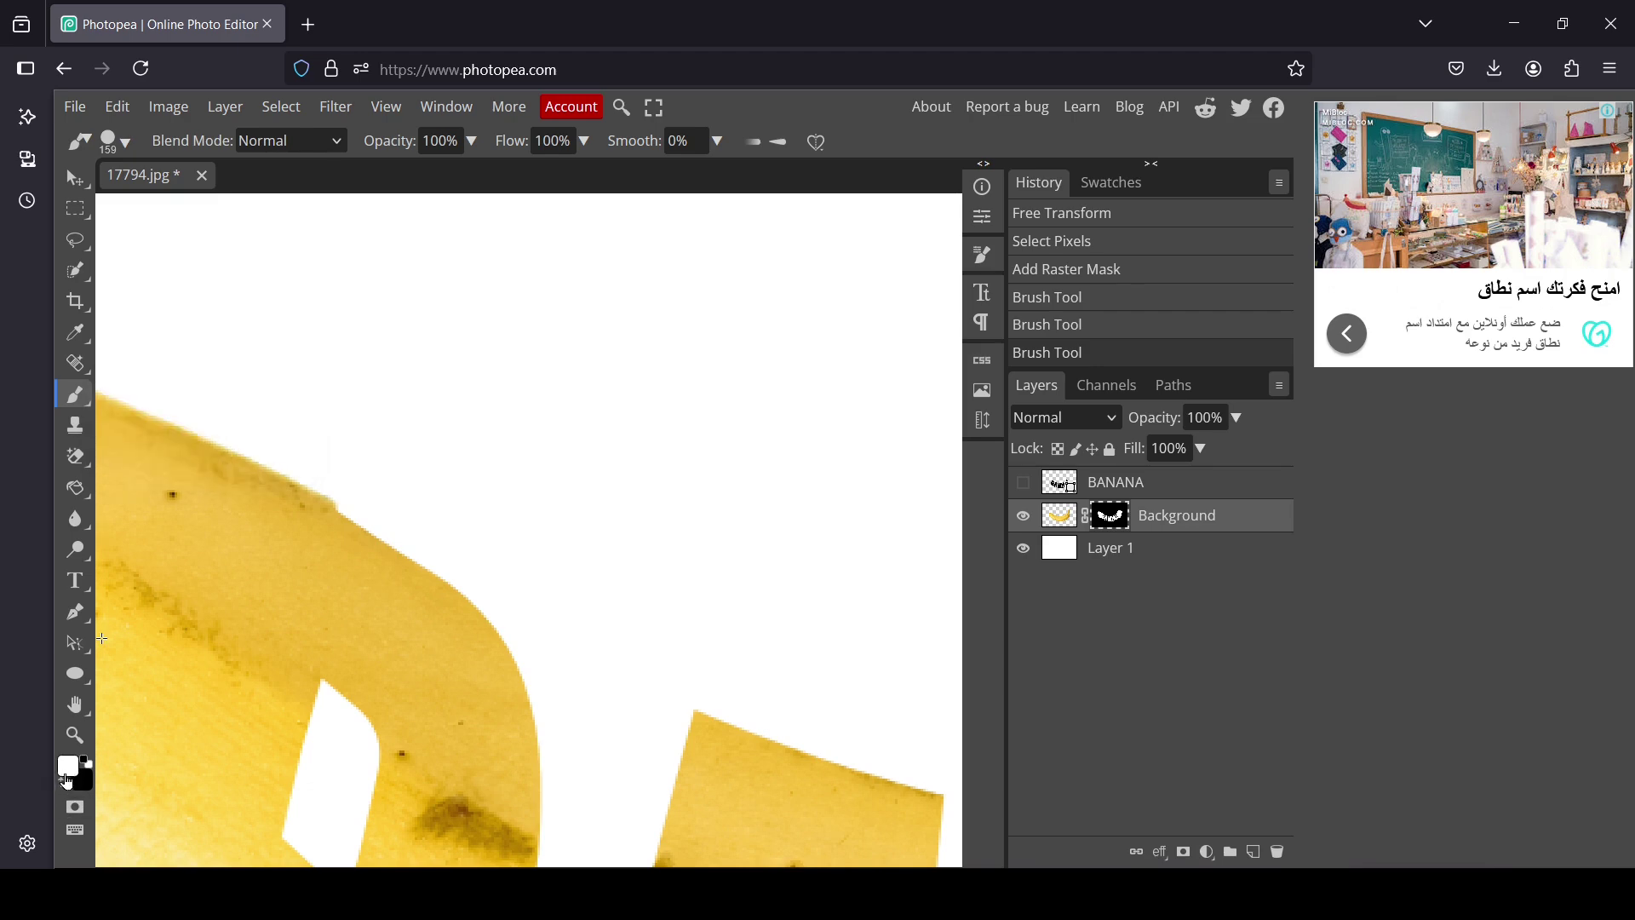
pyautogui.click(63, 782)
pyautogui.click(113, 141)
pyautogui.moveTo(292, 203); pyautogui.dragTo(243, 201)
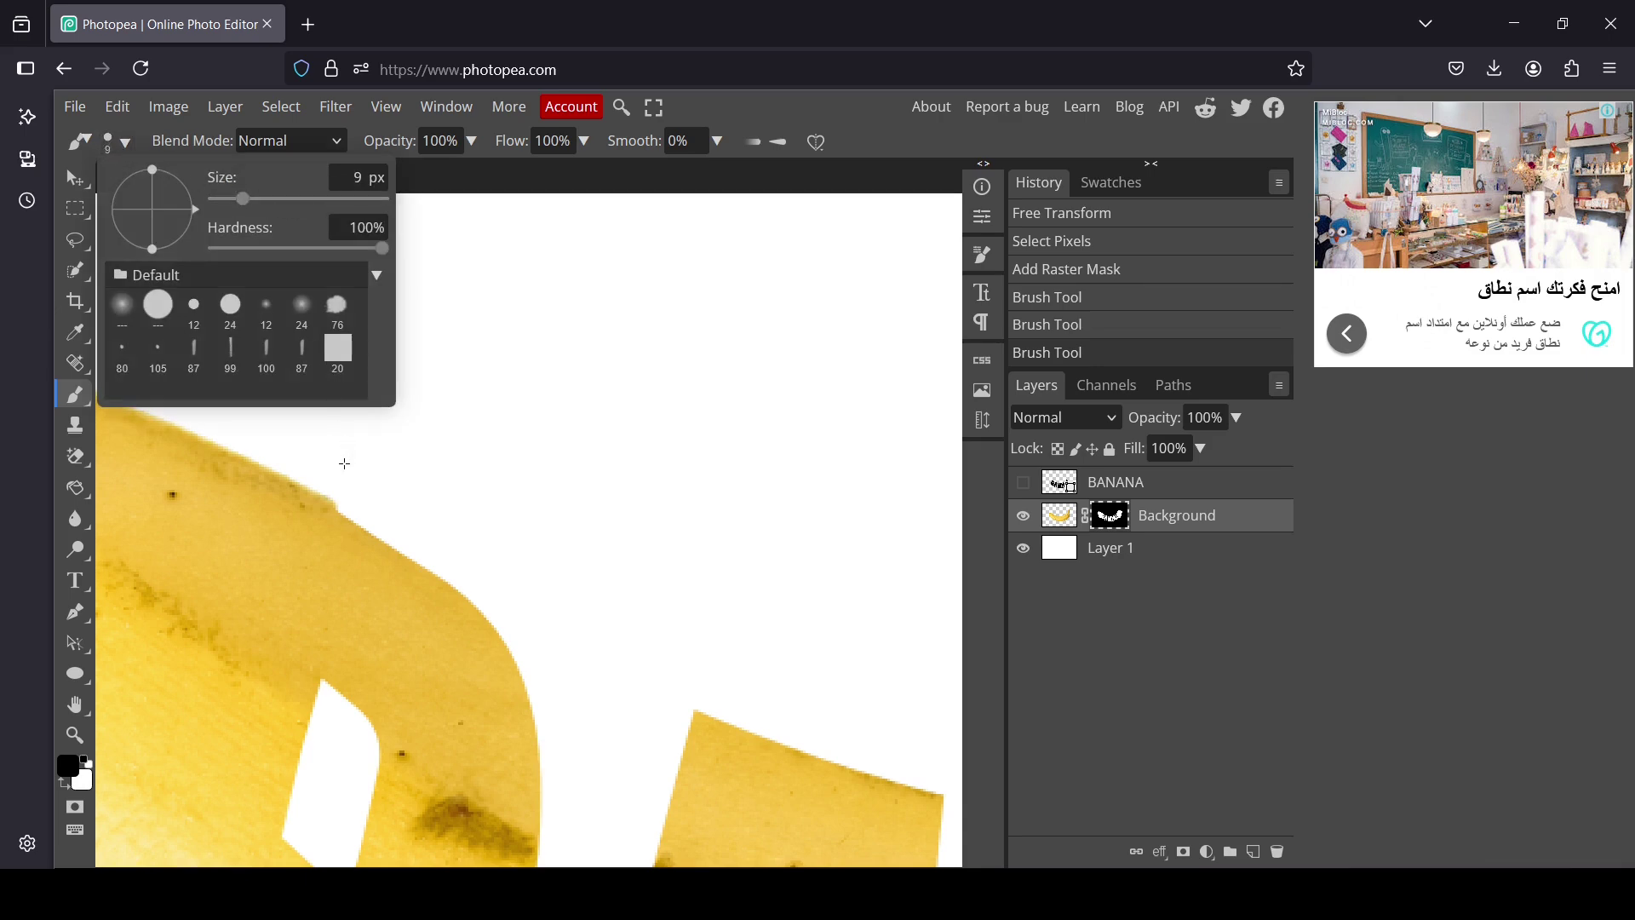
pyautogui.click(344, 463)
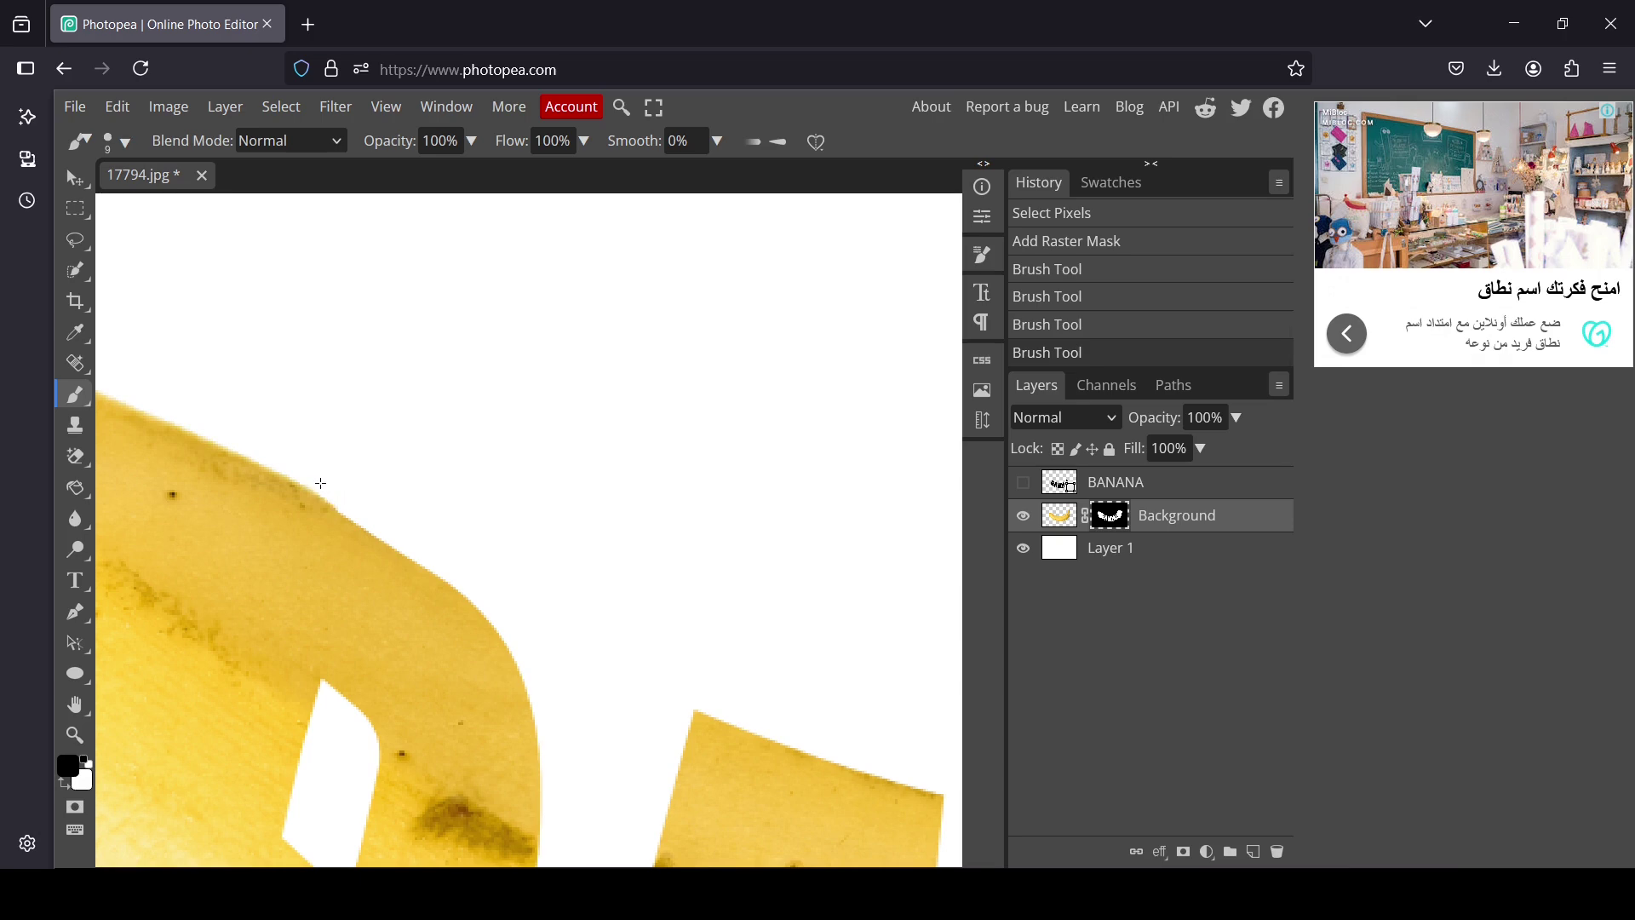
pyautogui.click(337, 488)
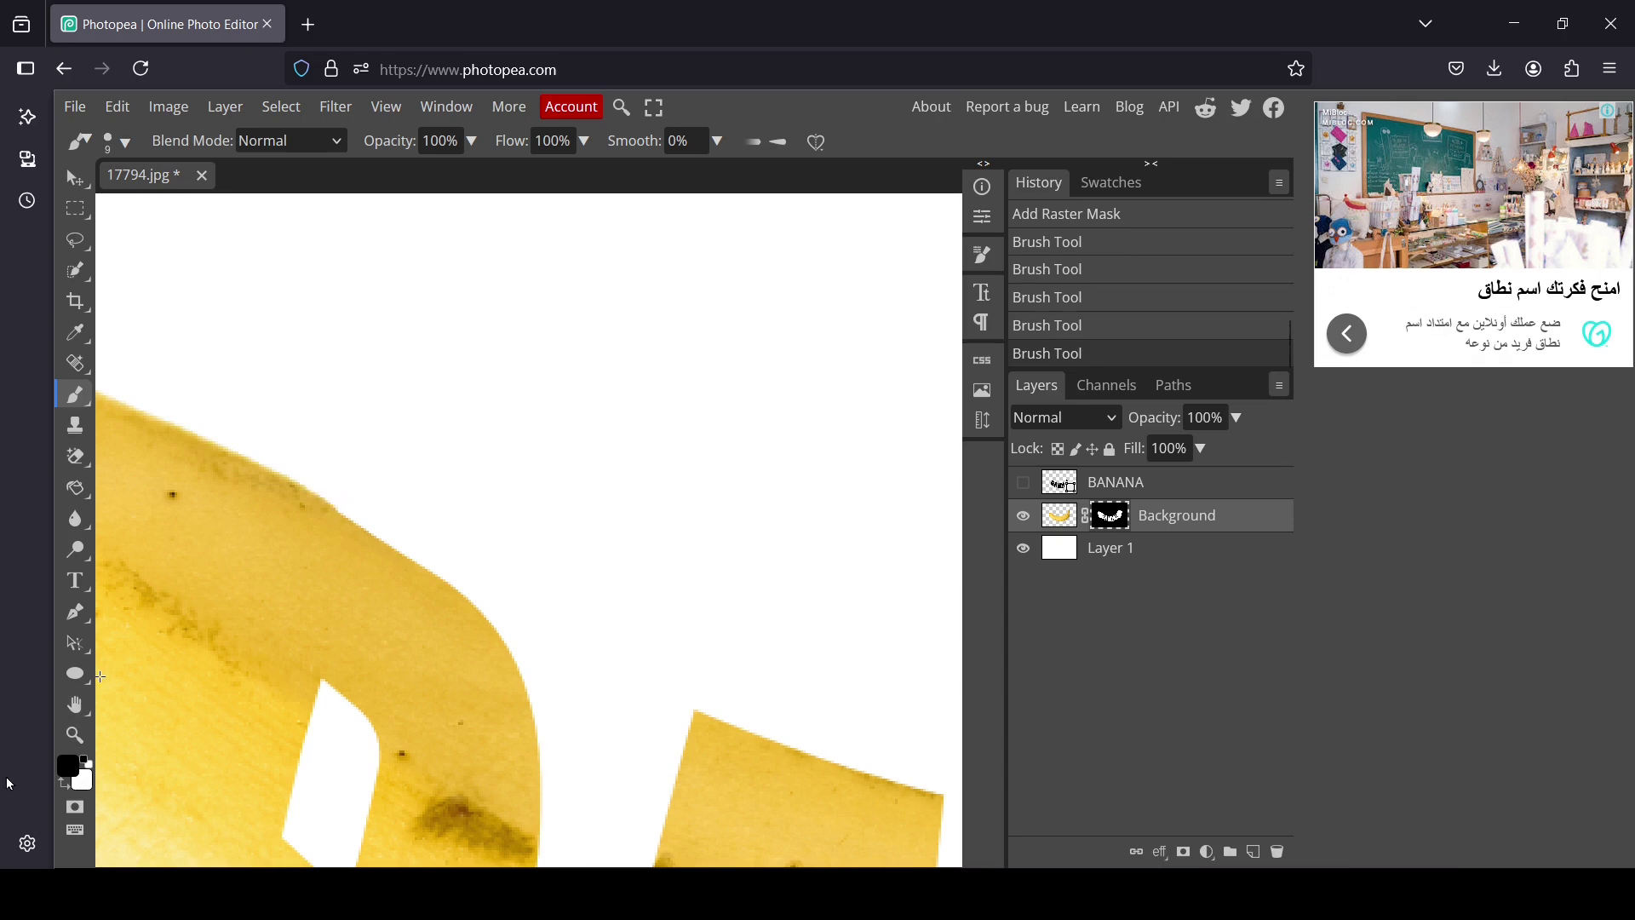
# Step: Zoom back out with Fit The Area to show the whole image
pyautogui.click(68, 735)
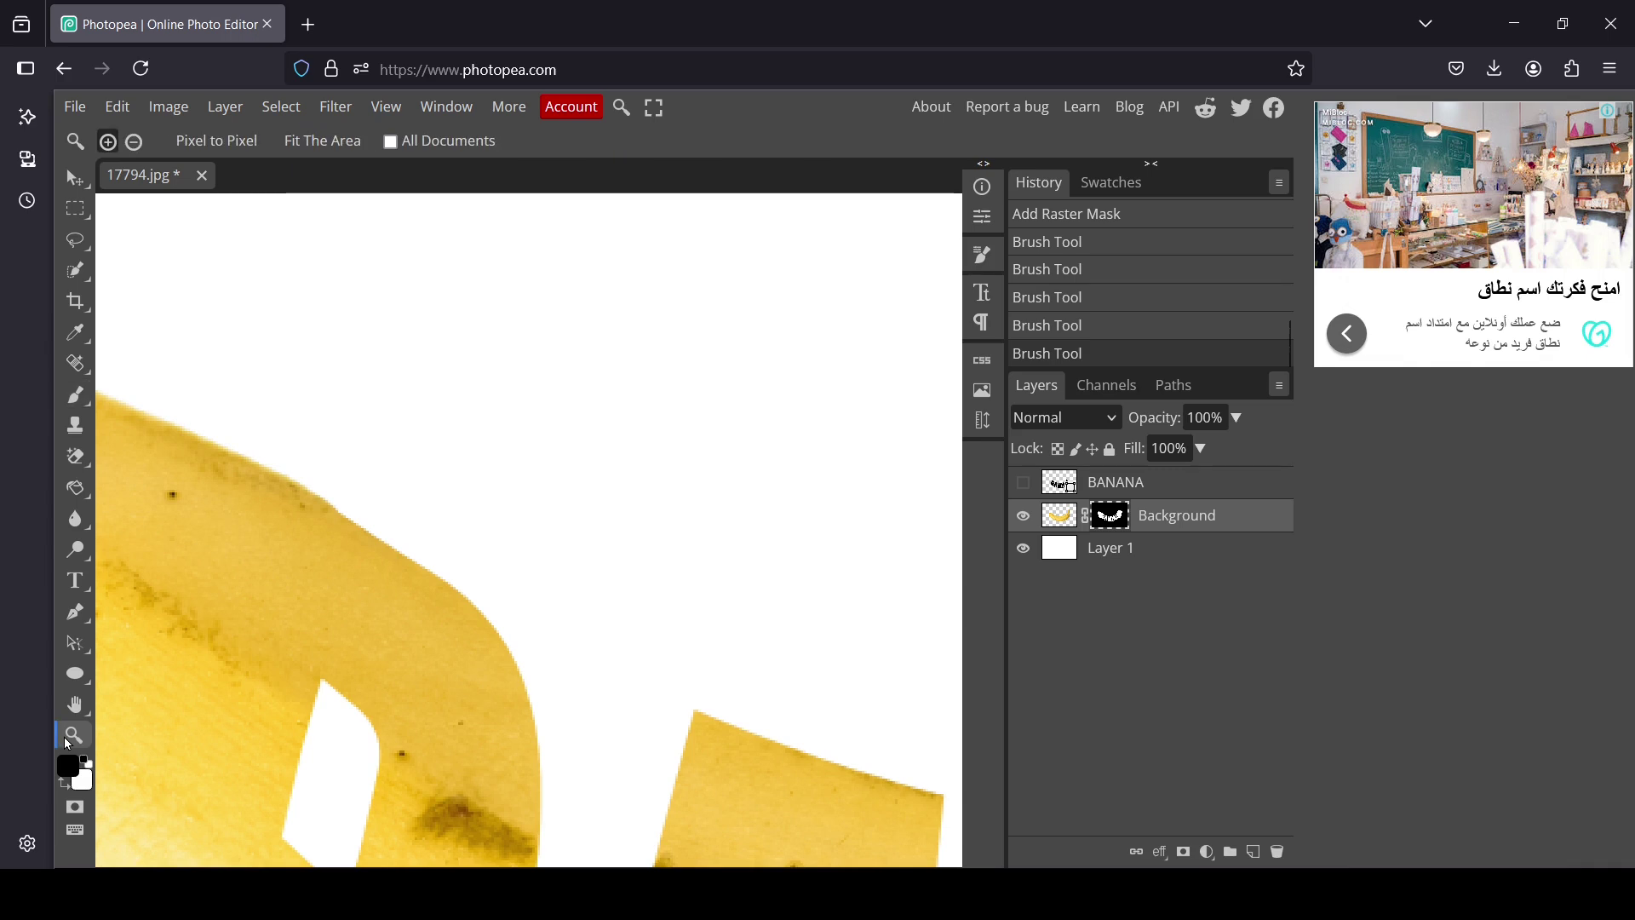
pyautogui.rightClick(575, 390)
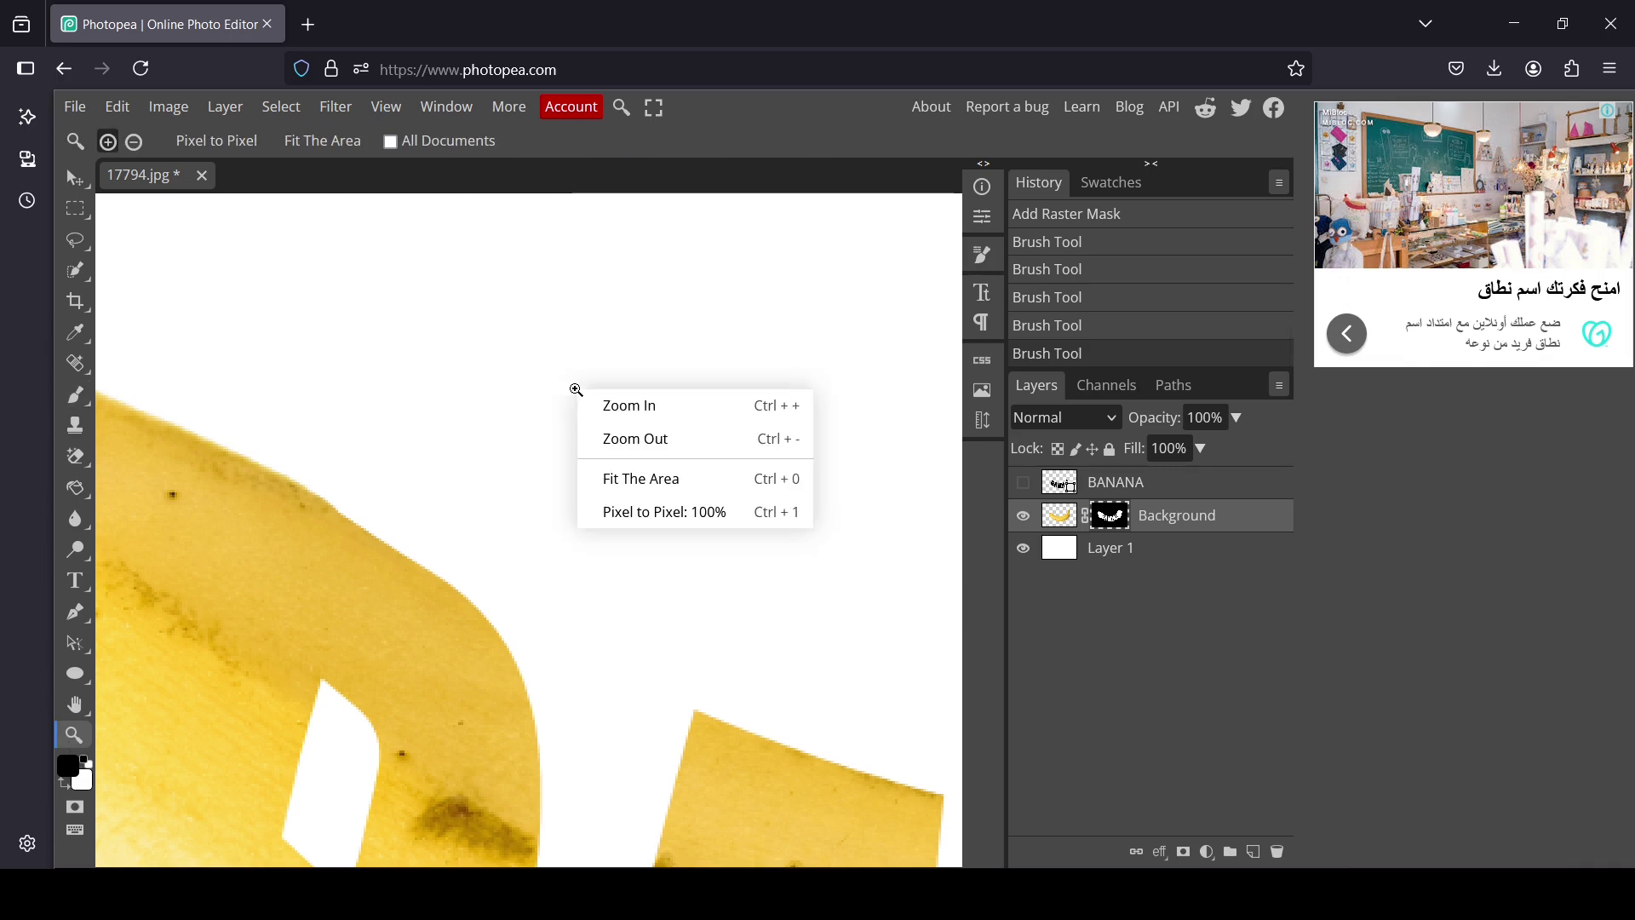
pyautogui.click(706, 472)
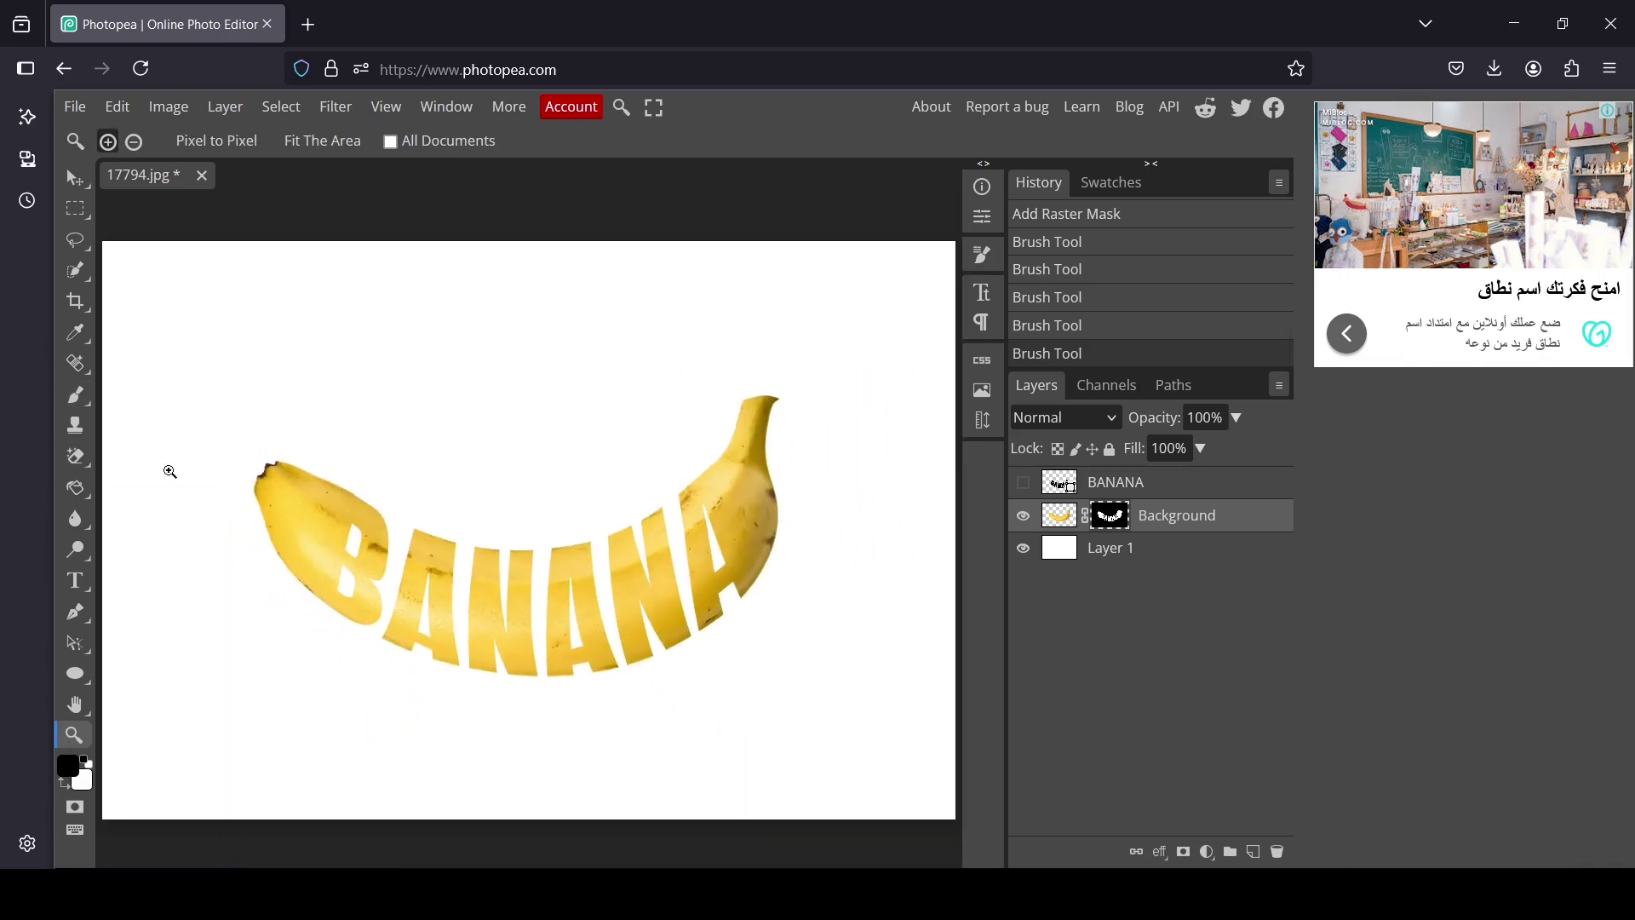
pyautogui.click(75, 394)
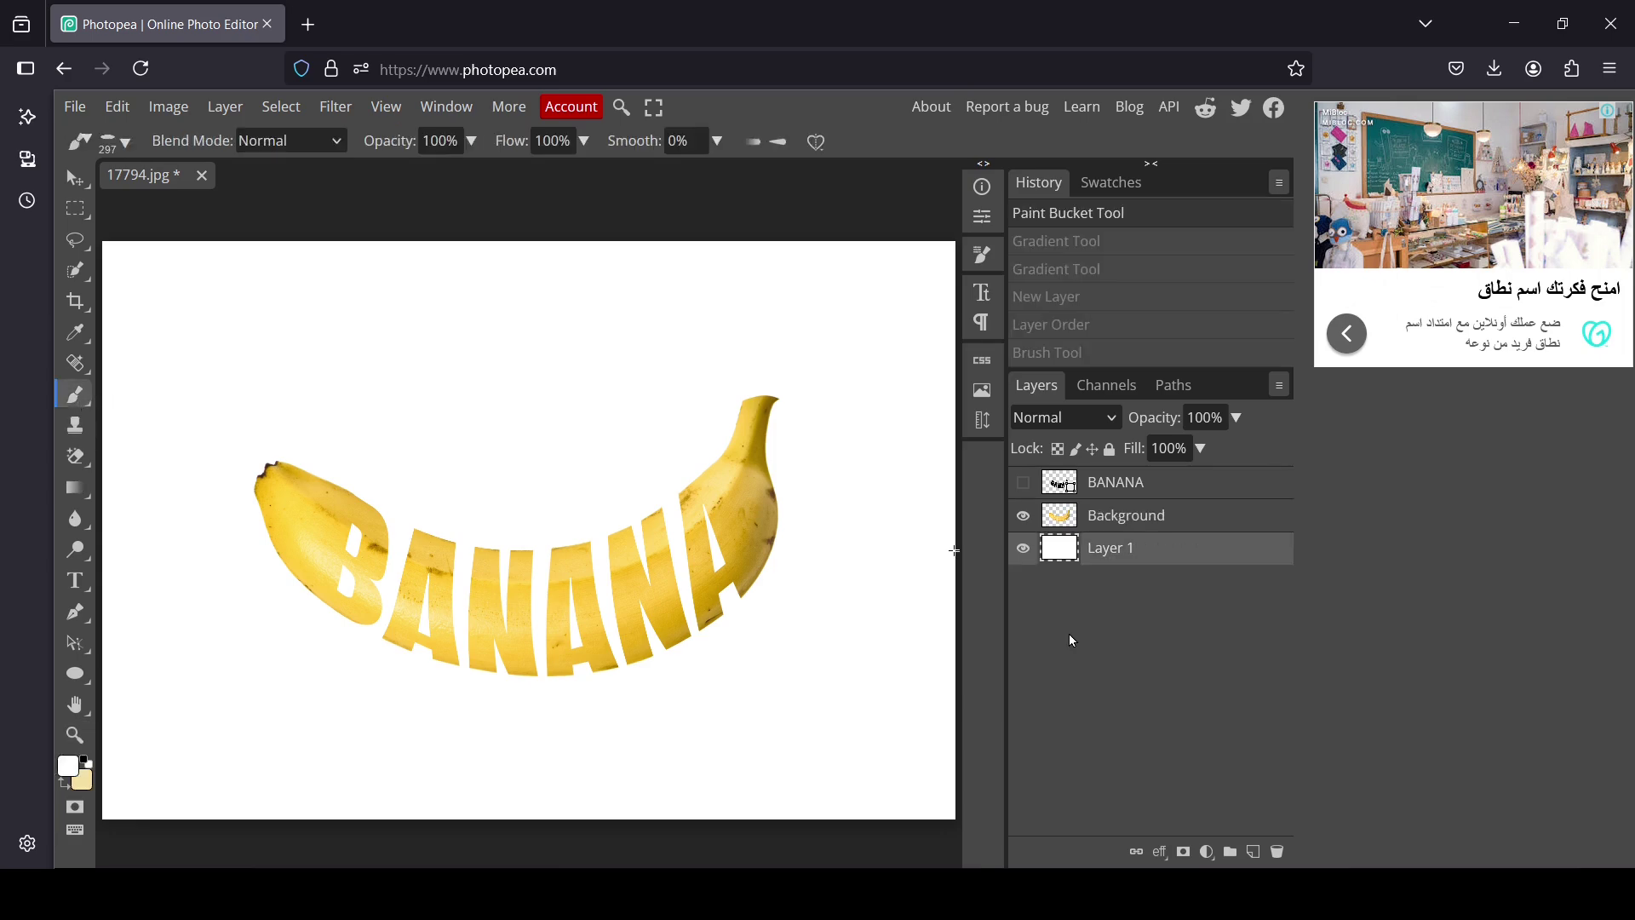